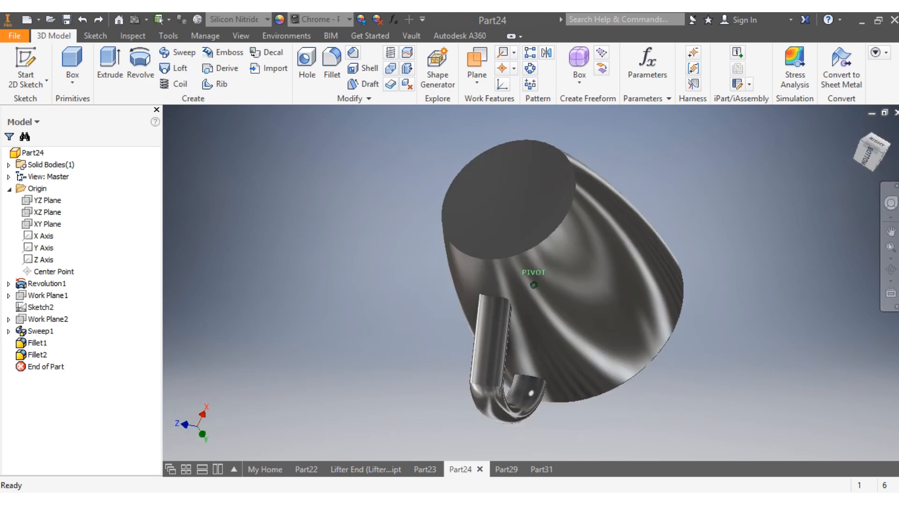
- Create a new Standard (mm).ipt part and sketch a vertical line about 24 mm long through the origin of the front-view sketch
{"action": "left_click", "coordinate": [26, 19]}
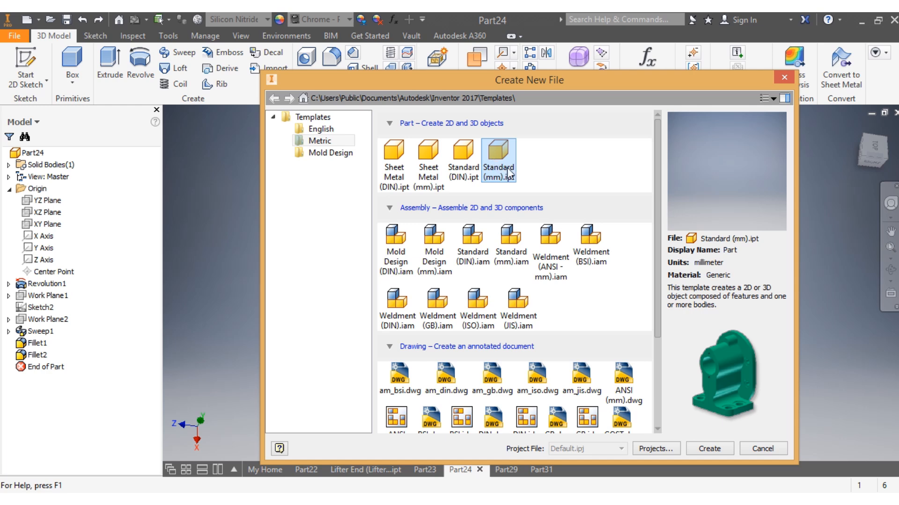
{"action": "left_click", "coordinate": [708, 450]}
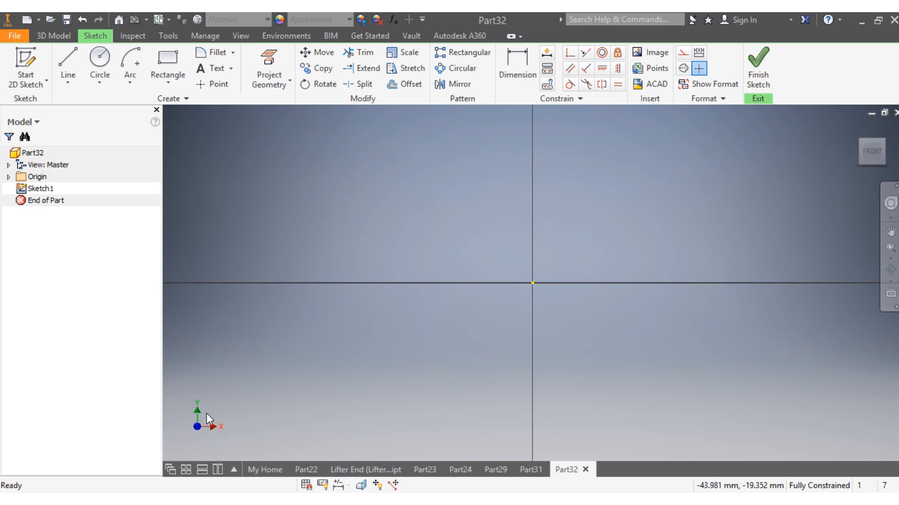
{"action": "left_click", "coordinate": [68, 66]}
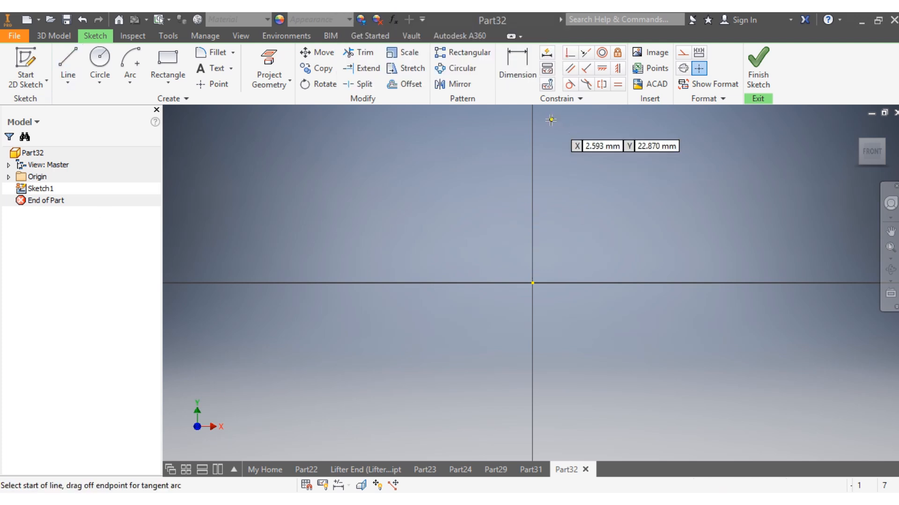
{"action": "left_click", "coordinate": [532, 297]}
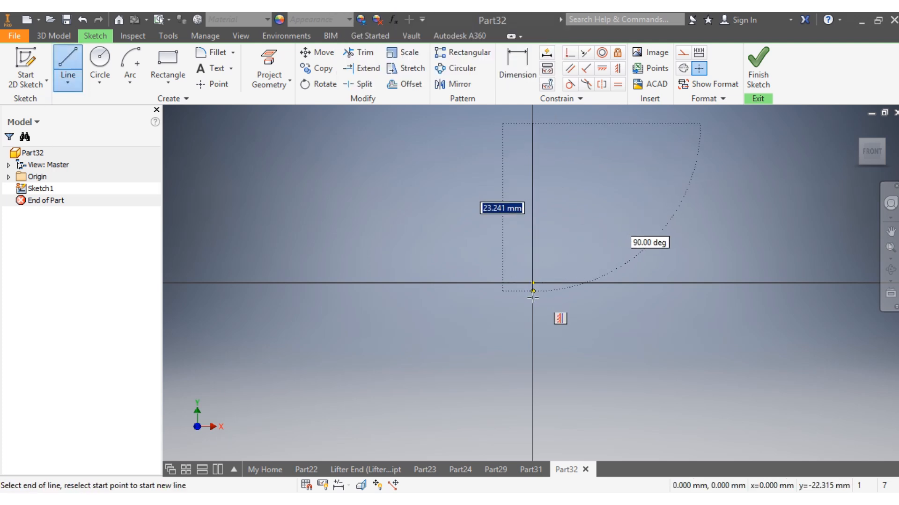
{"action": "left_click", "coordinate": [532, 123]}
- Dimension the vertical line's length as 250 mm
{"action": "left_click", "coordinate": [517, 66]}
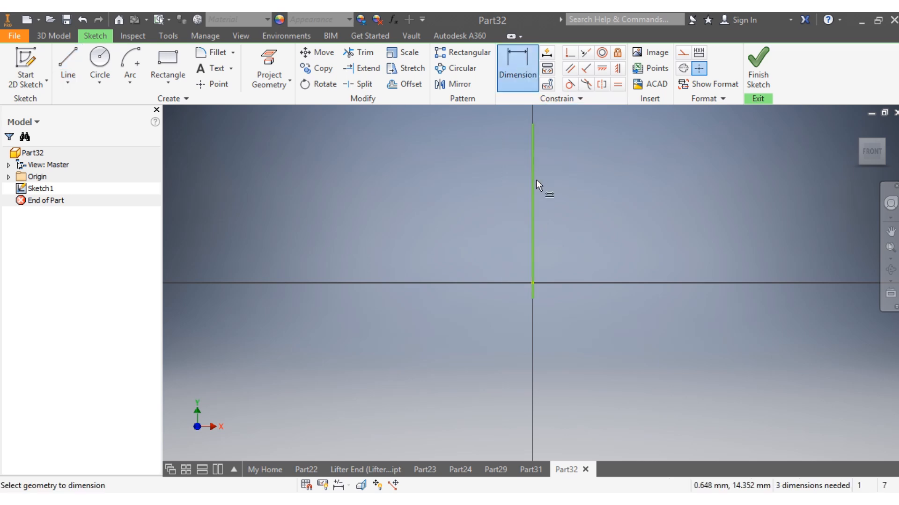
{"action": "left_click", "coordinate": [534, 180]}
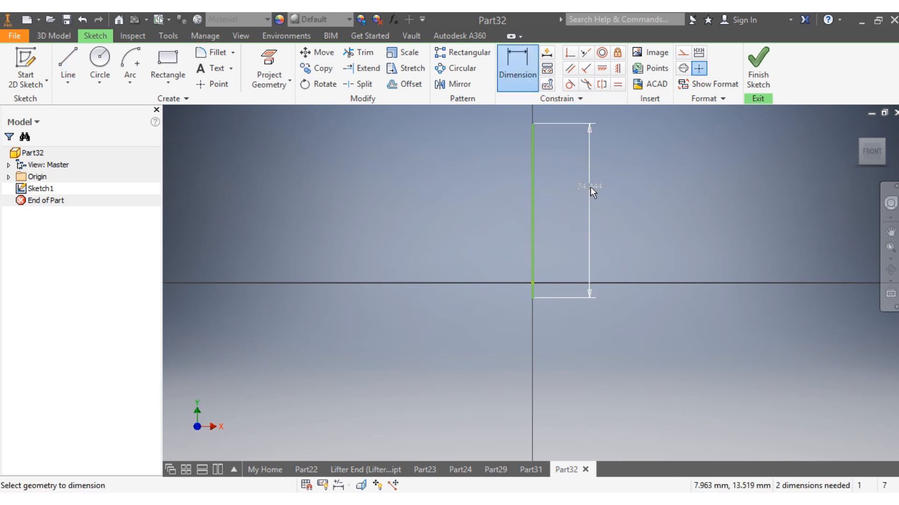
{"action": "left_click", "coordinate": [590, 187]}
{"action": "type", "text": "250"}
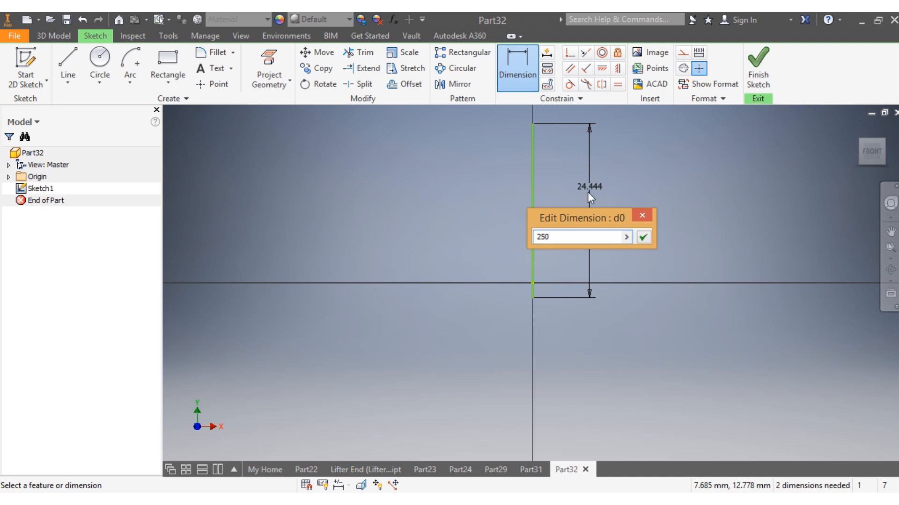
{"action": "key", "text": "Return"}
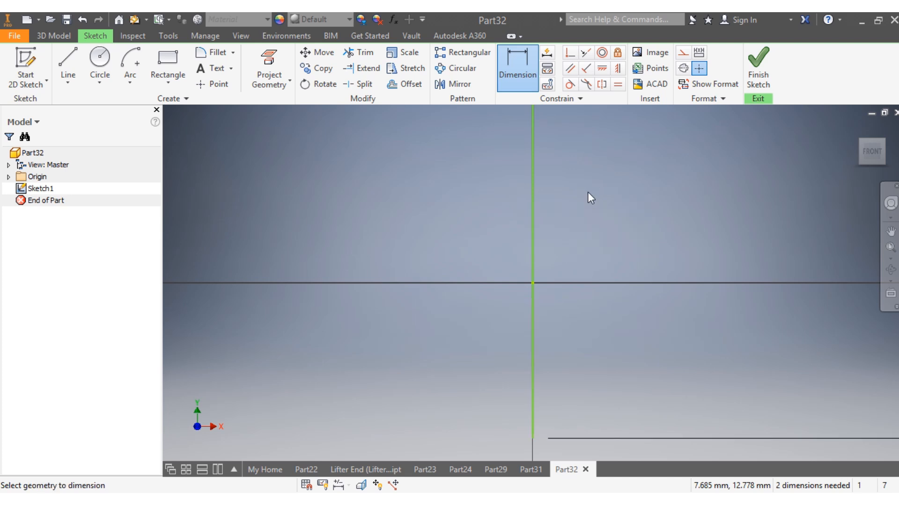
- Sketch a horizontal line about 796 mm long along the X axis, crossing the vertical line at the origin
{"action": "scroll", "coordinate": [587, 192], "scroll_direction": "down", "scroll_amount": 3}
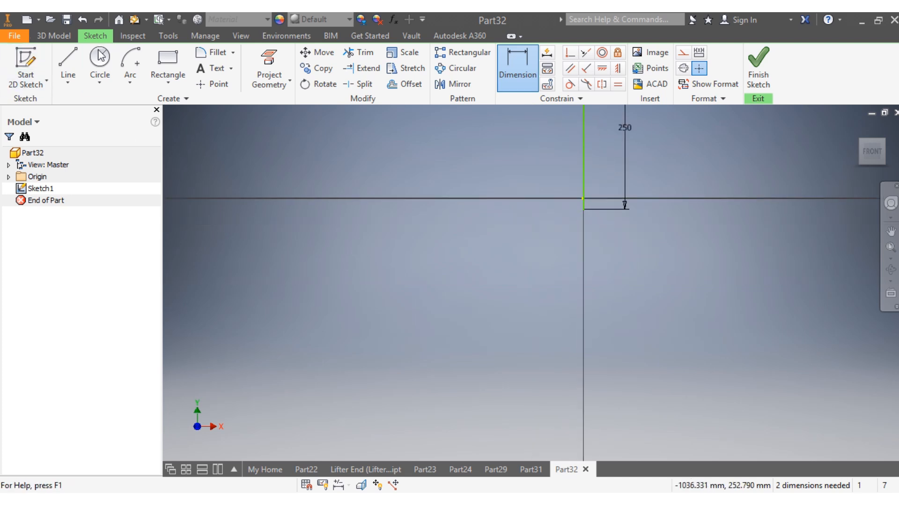
{"action": "left_click", "coordinate": [66, 61]}
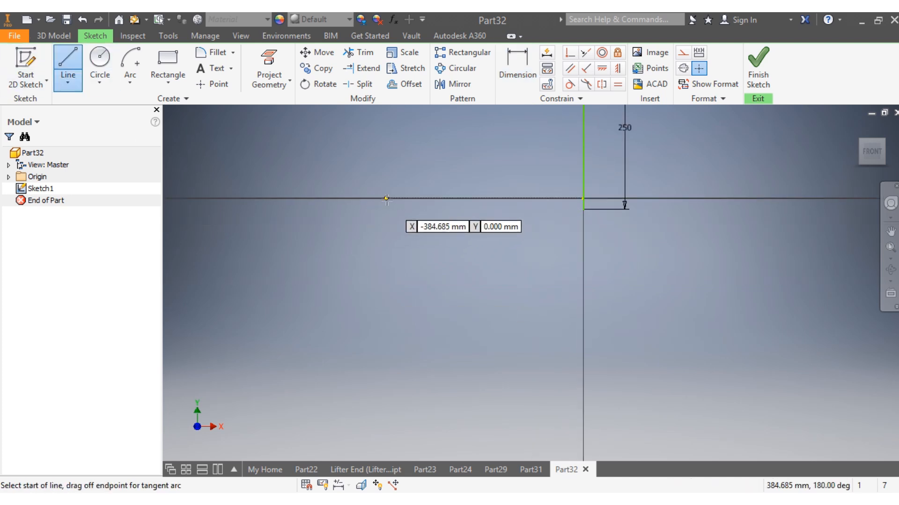
{"action": "left_click", "coordinate": [387, 197]}
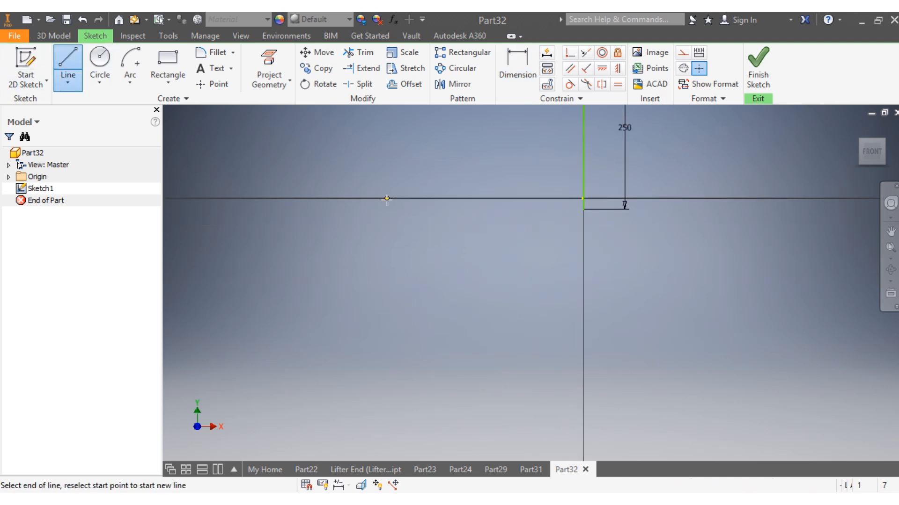
{"action": "left_click", "coordinate": [795, 197]}
{"action": "key", "text": "Escape"}
- Sketch two concentric circles about 499 mm and 456 mm in diameter, centred above the horizontal line and to the right of the vertical line
{"action": "scroll", "coordinate": [707, 203], "scroll_direction": "up", "scroll_amount": 5}
{"action": "scroll", "coordinate": [681, 156], "scroll_direction": "down", "scroll_amount": 3}
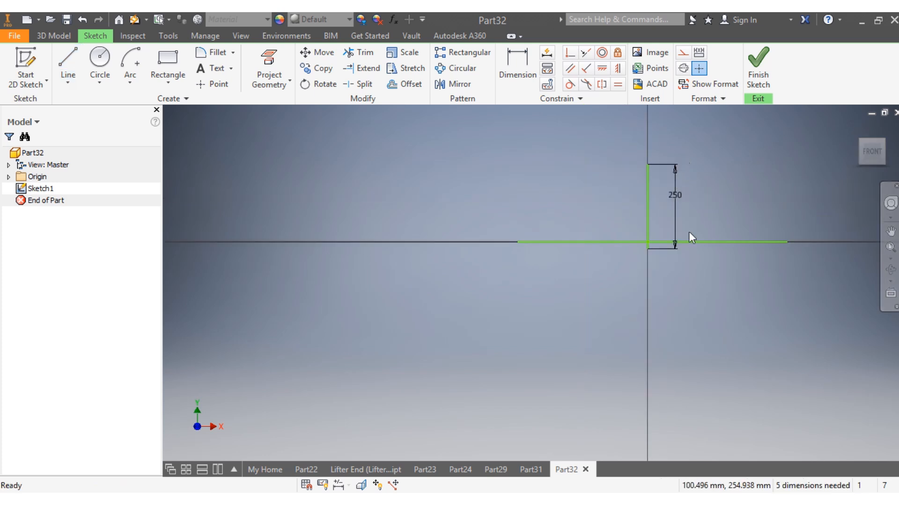
{"action": "scroll", "coordinate": [737, 200], "scroll_direction": "down", "scroll_amount": 3}
{"action": "left_click", "coordinate": [100, 64]}
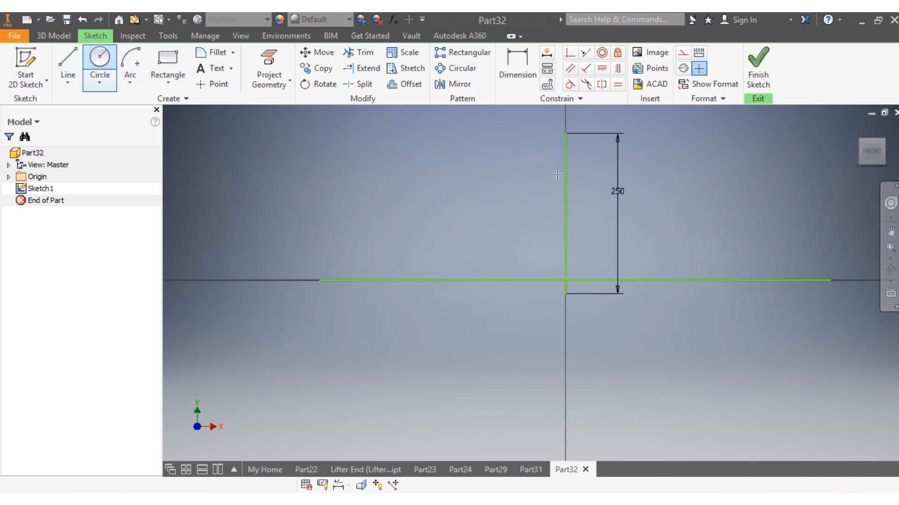
{"action": "left_click", "coordinate": [670, 195]}
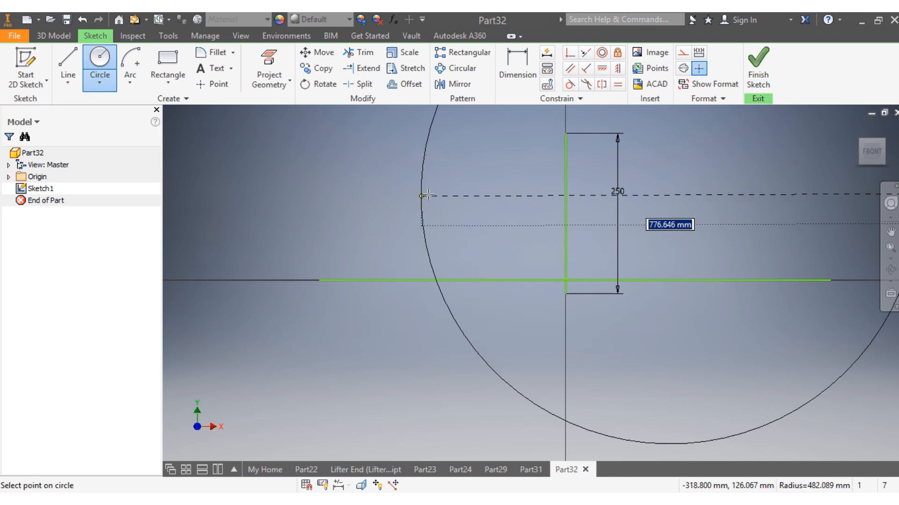
{"action": "left_click", "coordinate": [510, 195]}
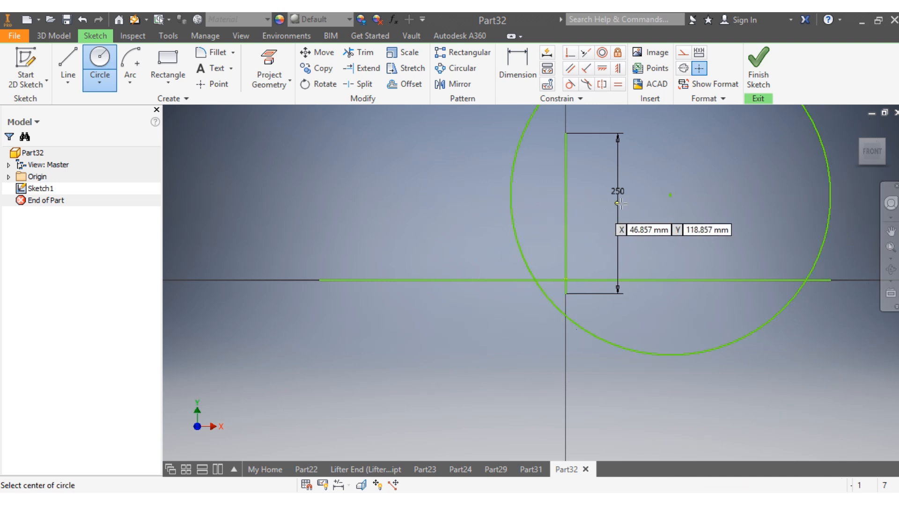
{"action": "left_click", "coordinate": [670, 195]}
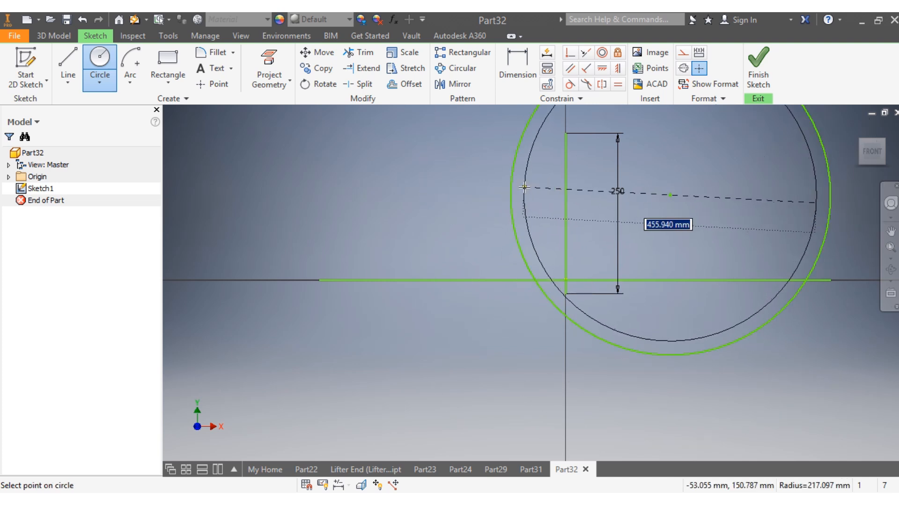
{"action": "left_click", "coordinate": [522, 193]}
- Dimension the outer circle's diameter as 708 mm
{"action": "left_click", "coordinate": [518, 64]}
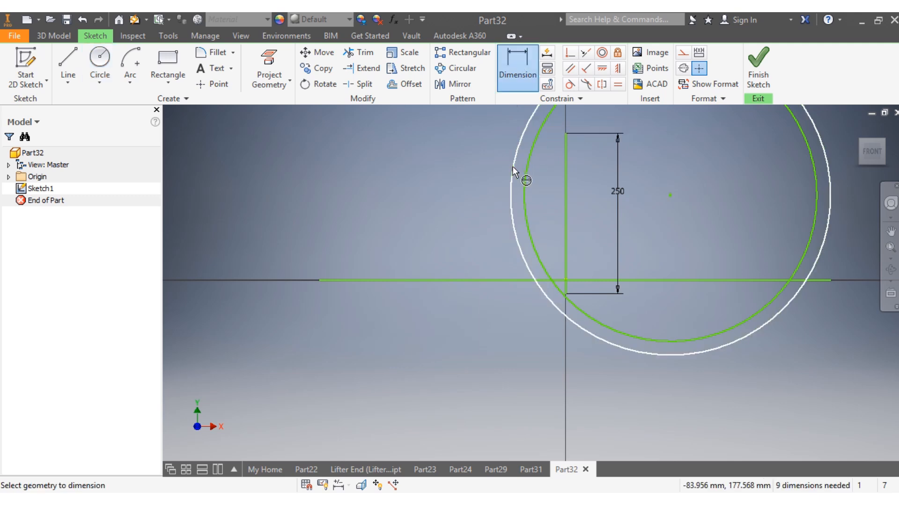
{"action": "left_click", "coordinate": [512, 167]}
{"action": "left_click", "coordinate": [709, 238]}
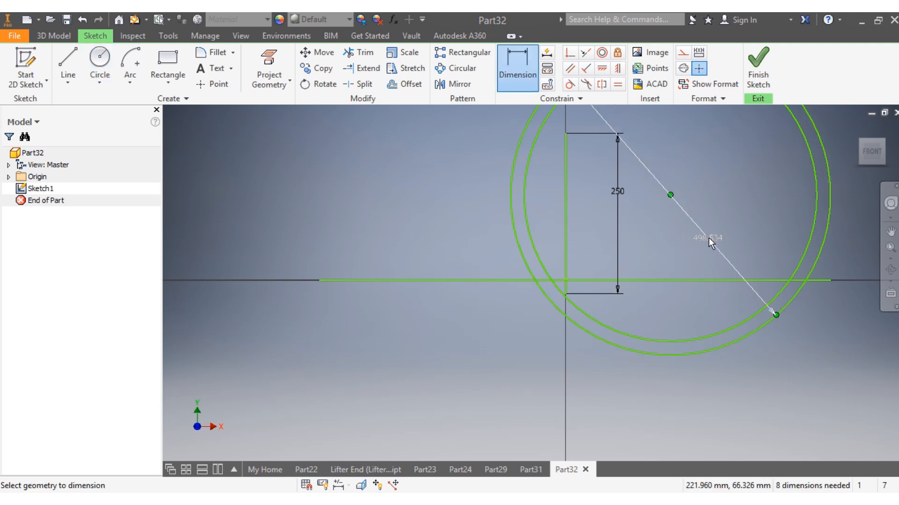
{"action": "left_click", "coordinate": [708, 238]}
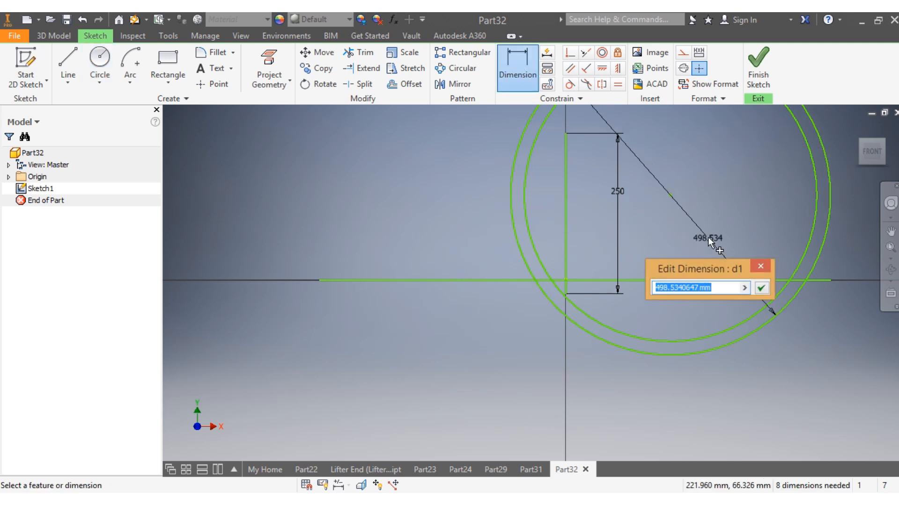
{"action": "type", "text": "708"}
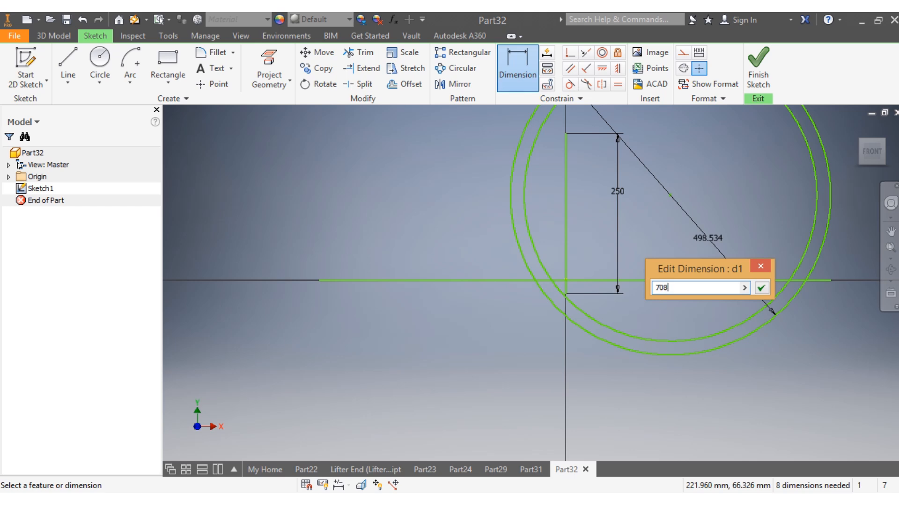
{"action": "key", "text": "Return"}
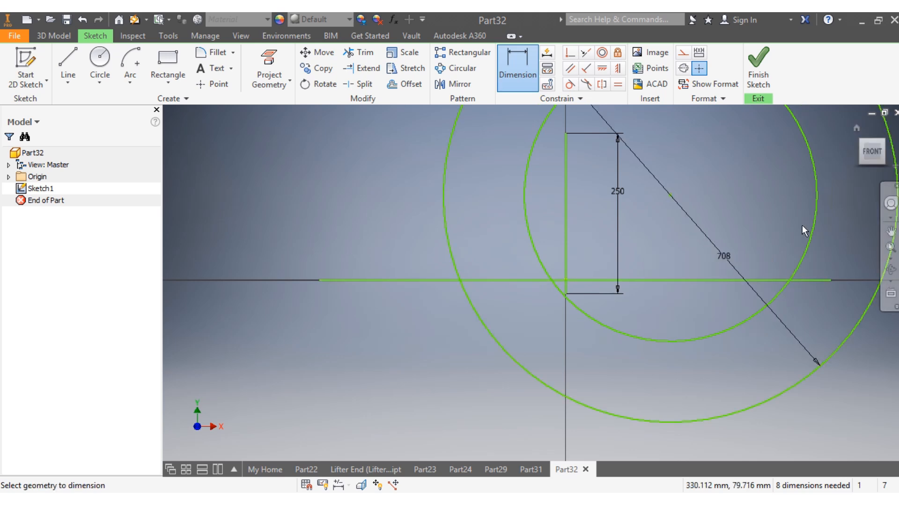
- Dimension the inner circle's diameter as 698 mm
{"action": "left_click", "coordinate": [815, 186]}
{"action": "left_click", "coordinate": [743, 192]}
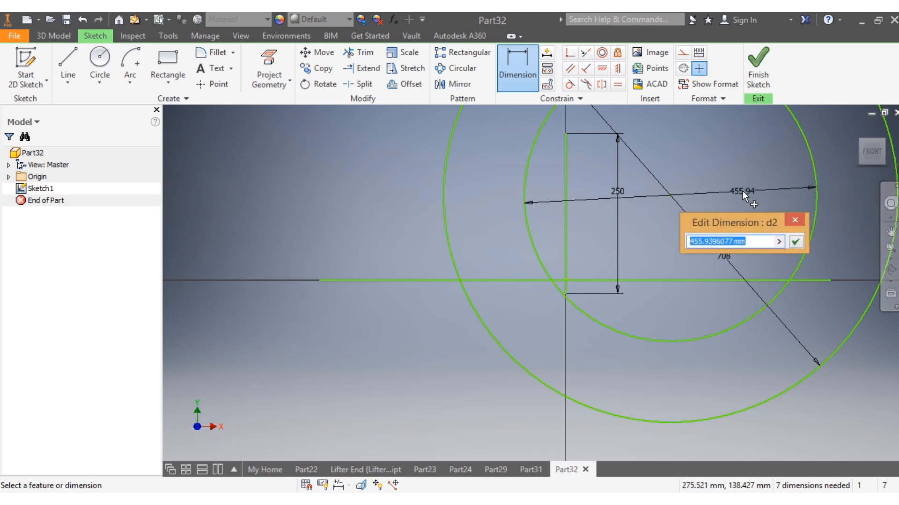
{"action": "type", "text": "698"}
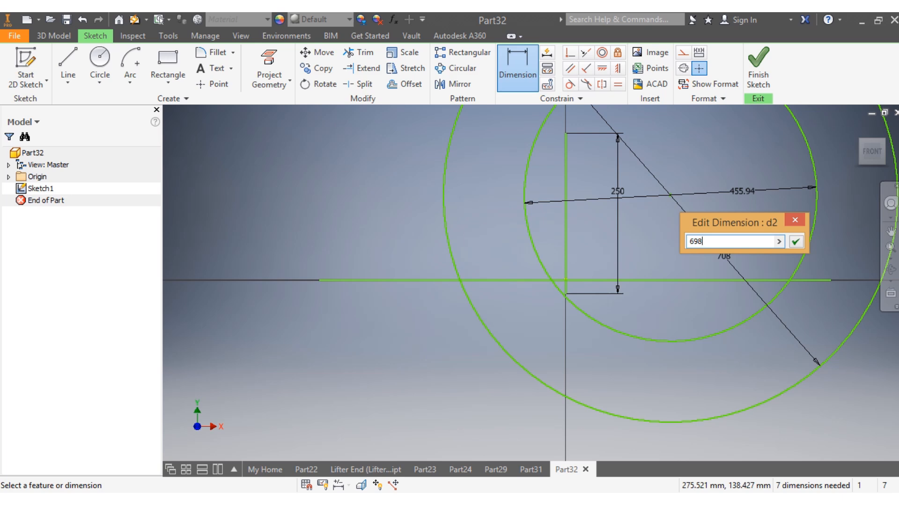
{"action": "key", "text": "Return"}
- Change the inner circle's diameter dimension to 692 mm
{"action": "scroll", "coordinate": [488, 272], "scroll_direction": "down", "scroll_amount": 3}
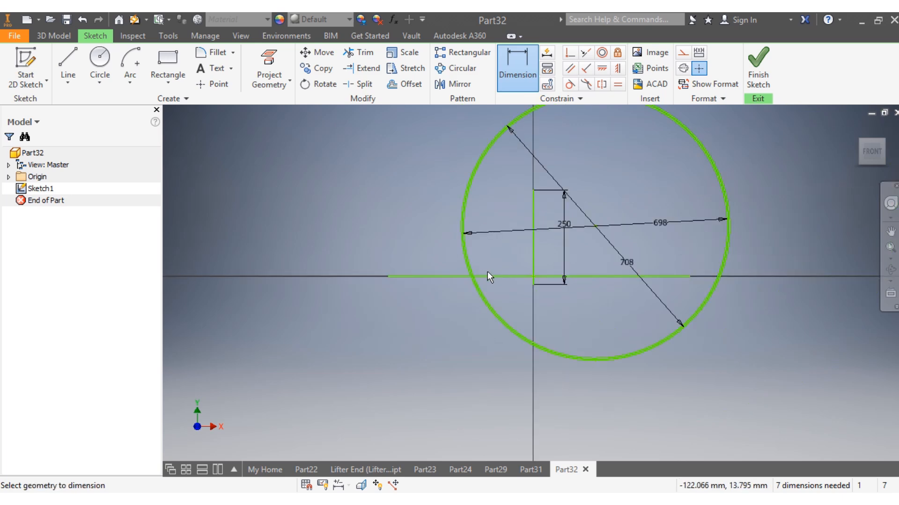
{"action": "scroll", "coordinate": [466, 252], "scroll_direction": "up", "scroll_amount": 3}
{"action": "scroll", "coordinate": [466, 252], "scroll_direction": "down", "scroll_amount": 3}
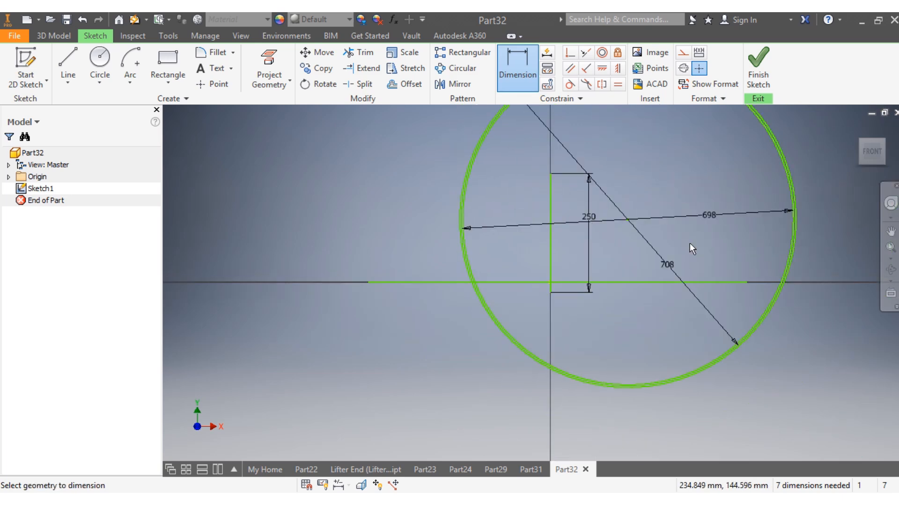
{"action": "double_click", "coordinate": [709, 218]}
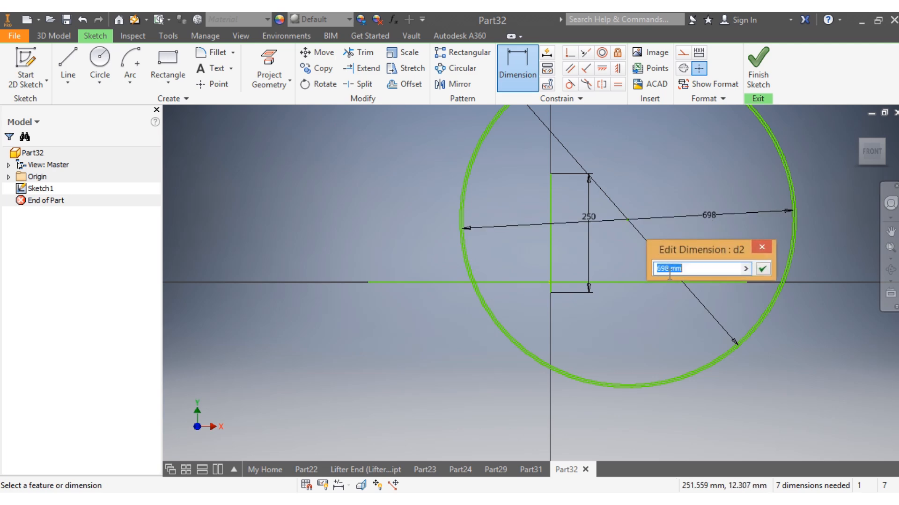
{"action": "left_click", "coordinate": [669, 272]}
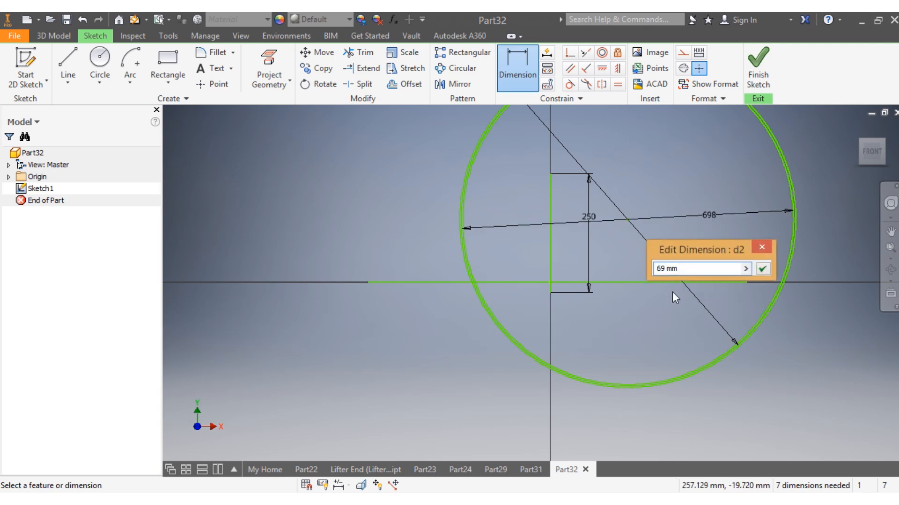
{"action": "type", "text": "2"}
{"action": "key", "text": "Return"}
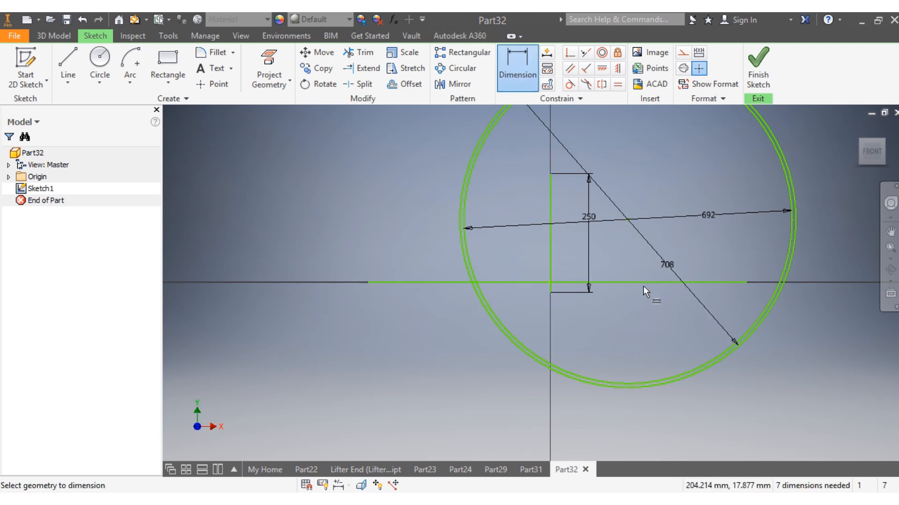
- Dimension the vertical distance from the horizontal line to the circles' centre as 120 mm
{"action": "scroll", "coordinate": [625, 280], "scroll_direction": "up", "scroll_amount": 2}
{"action": "left_click", "coordinate": [624, 276]}
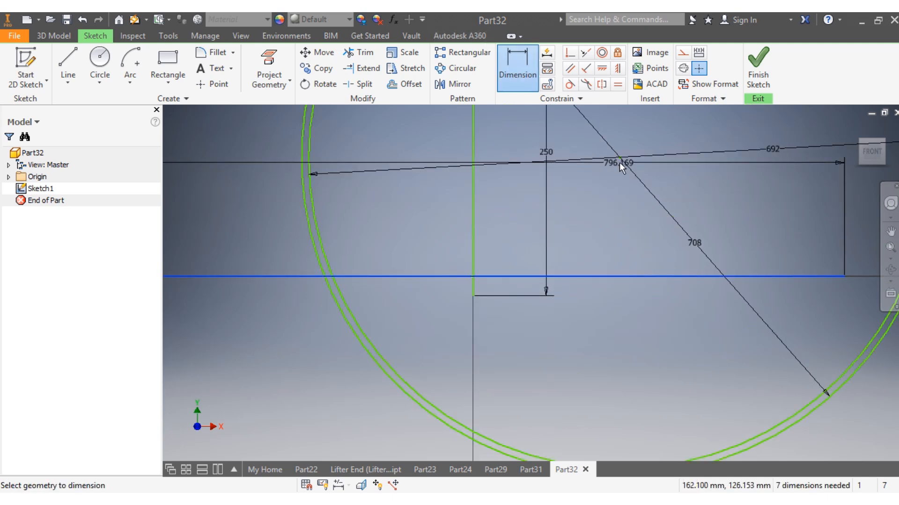
{"action": "left_click", "coordinate": [619, 159]}
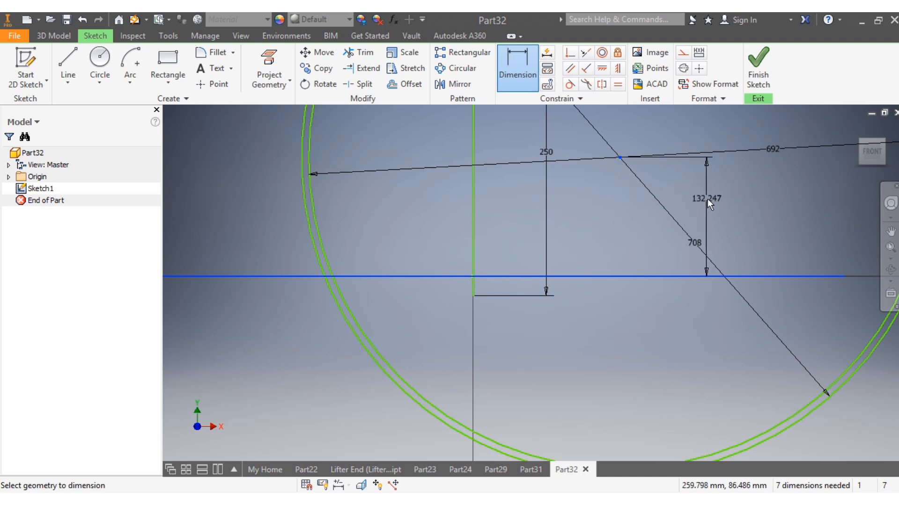
{"action": "left_click", "coordinate": [706, 199]}
{"action": "type", "text": "12"}
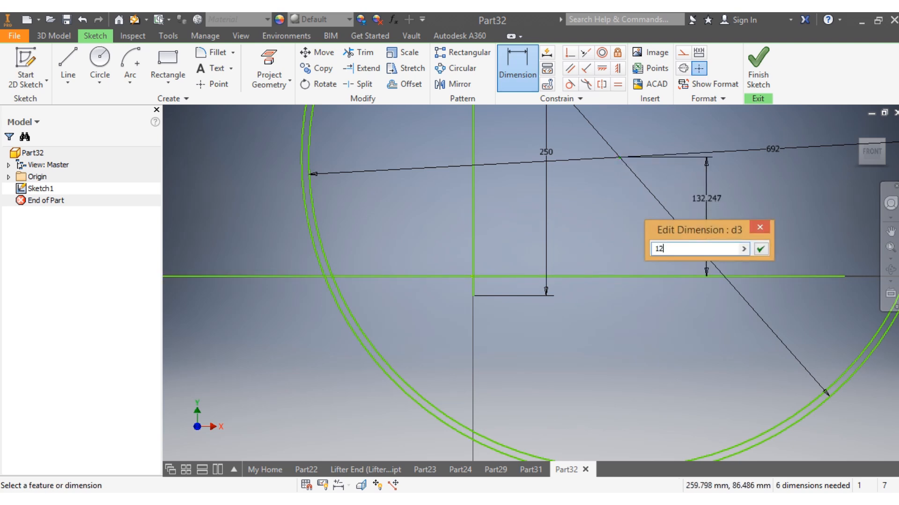
{"action": "type", "text": "0"}
{"action": "key", "text": "Return"}
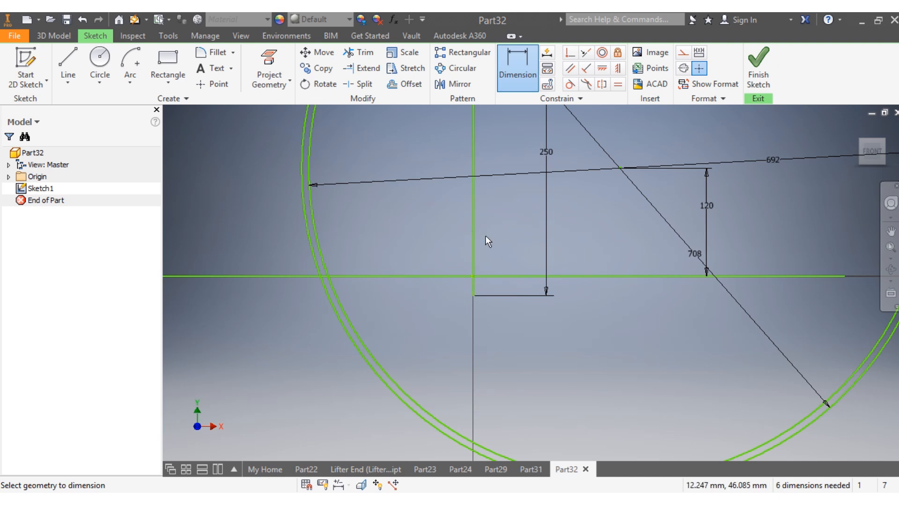
- Dimension the horizontal distance from the vertical line to the circles' centre as 292 mm
{"action": "left_click", "coordinate": [475, 229]}
{"action": "left_click", "coordinate": [619, 167]}
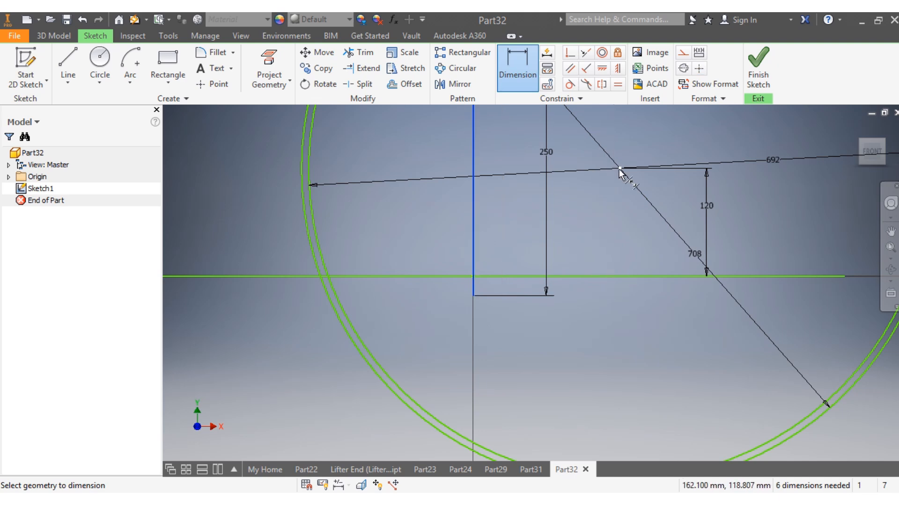
{"action": "left_click", "coordinate": [579, 221]}
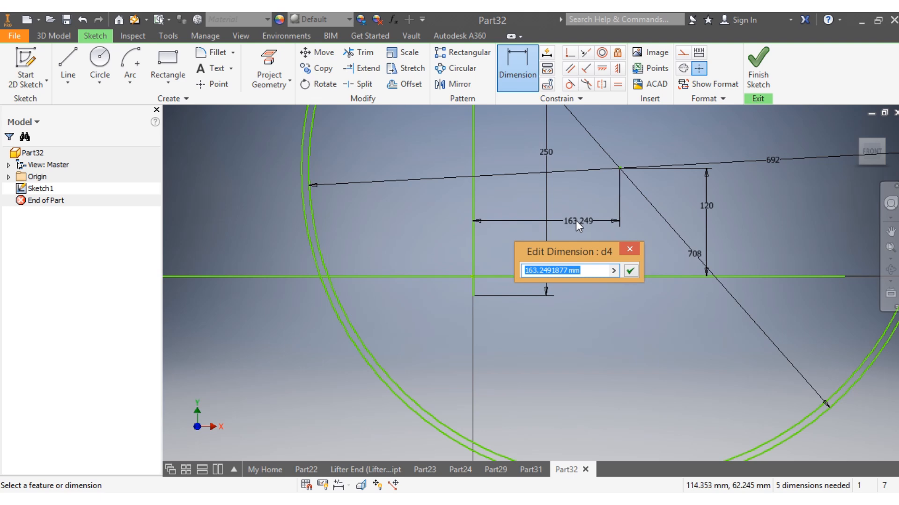
{"action": "type", "text": "292"}
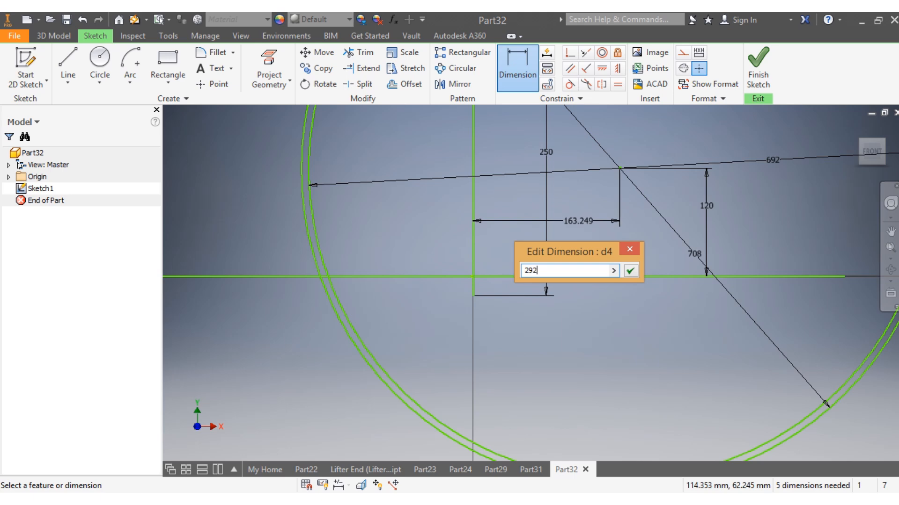
{"action": "left_click", "coordinate": [575, 220]}
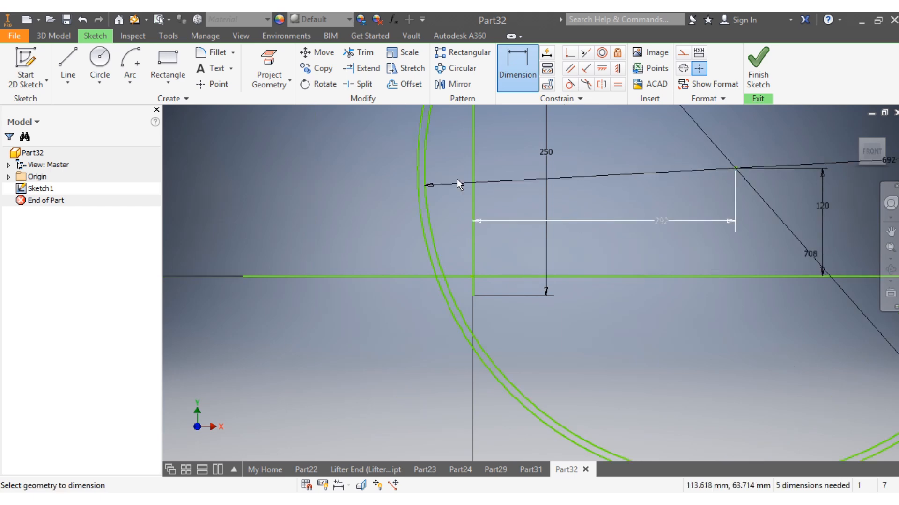
{"action": "scroll", "coordinate": [593, 287], "scroll_direction": "down", "scroll_amount": 5}
{"action": "scroll", "coordinate": [608, 249], "scroll_direction": "up", "scroll_amount": 4}
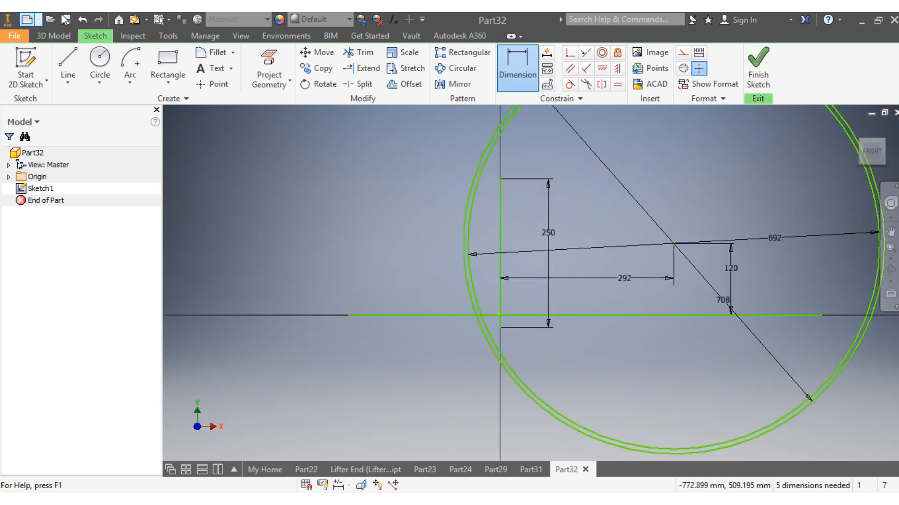
{"action": "left_click", "coordinate": [68, 63]}
{"action": "scroll", "coordinate": [432, 299], "scroll_direction": "up", "scroll_amount": 3}
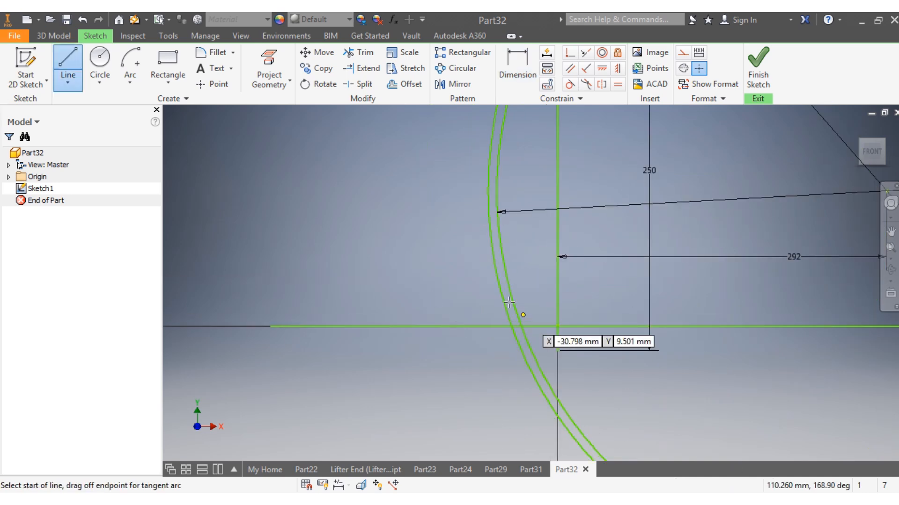
{"action": "left_click", "coordinate": [497, 311]}
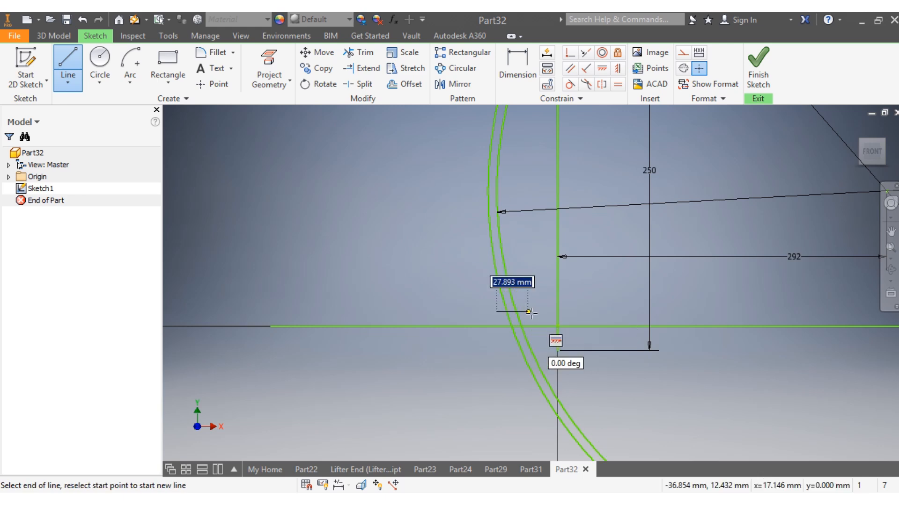
{"action": "left_click", "coordinate": [543, 311]}
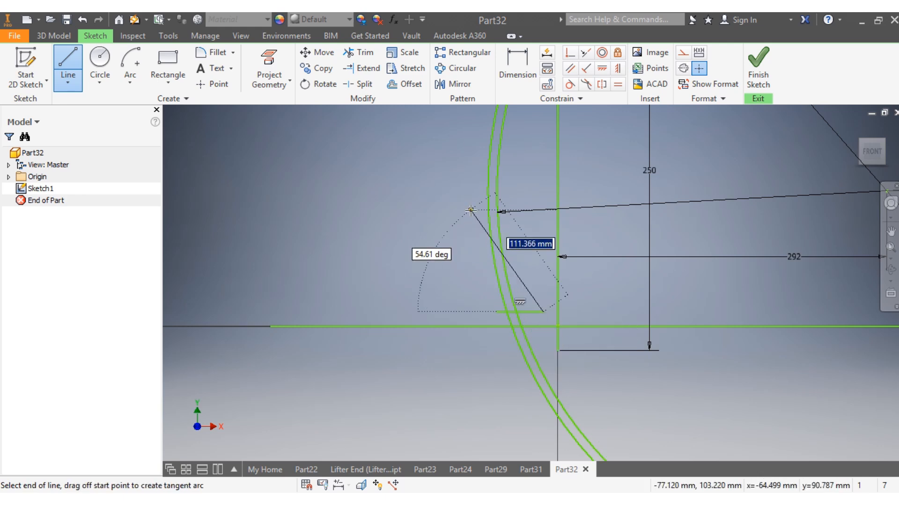
{"action": "left_click", "coordinate": [571, 70]}
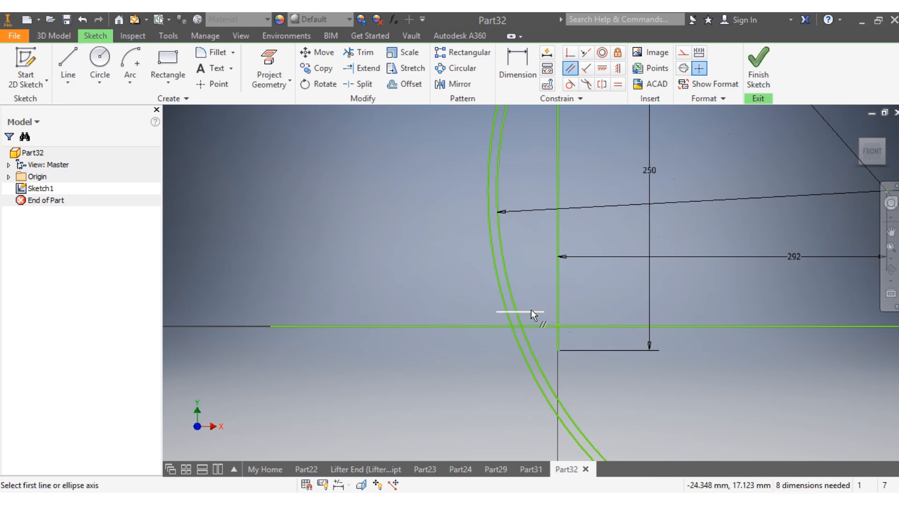
{"action": "left_click", "coordinate": [530, 311]}
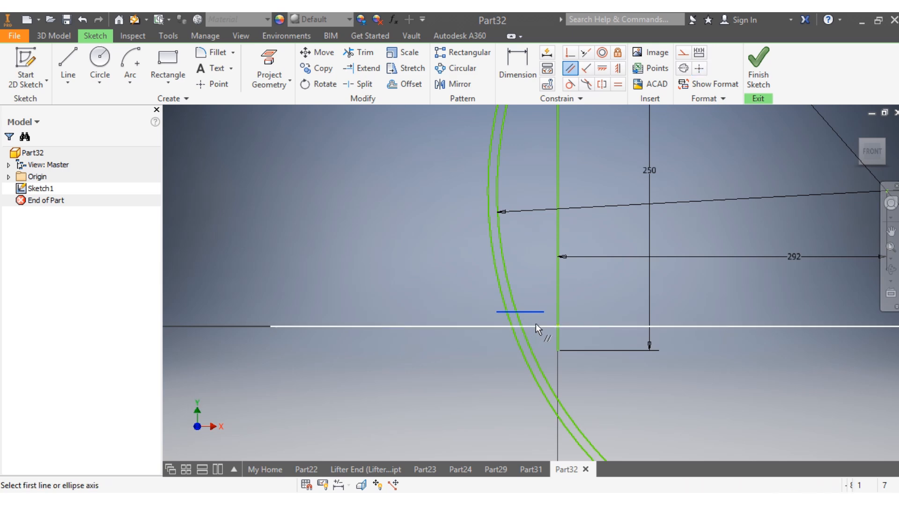
{"action": "left_click", "coordinate": [536, 325]}
{"action": "right_click", "coordinate": [520, 63]}
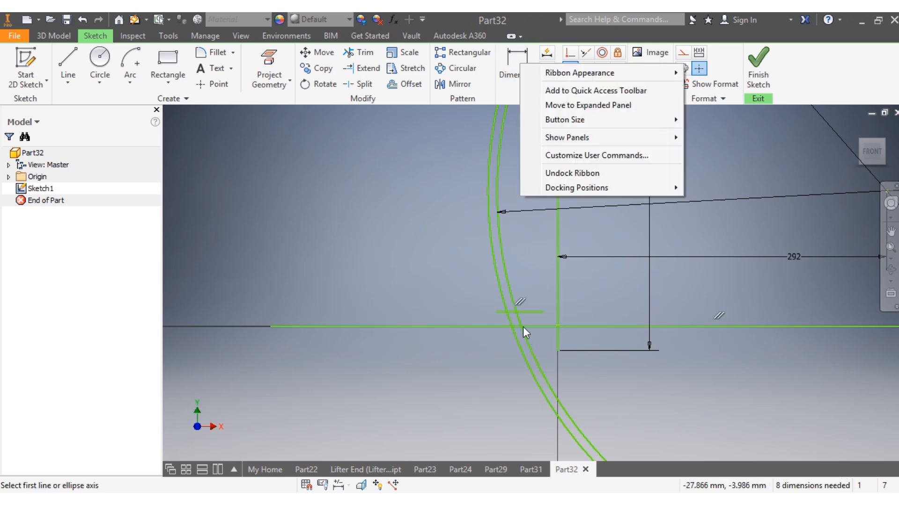
{"action": "left_click", "coordinate": [568, 250]}
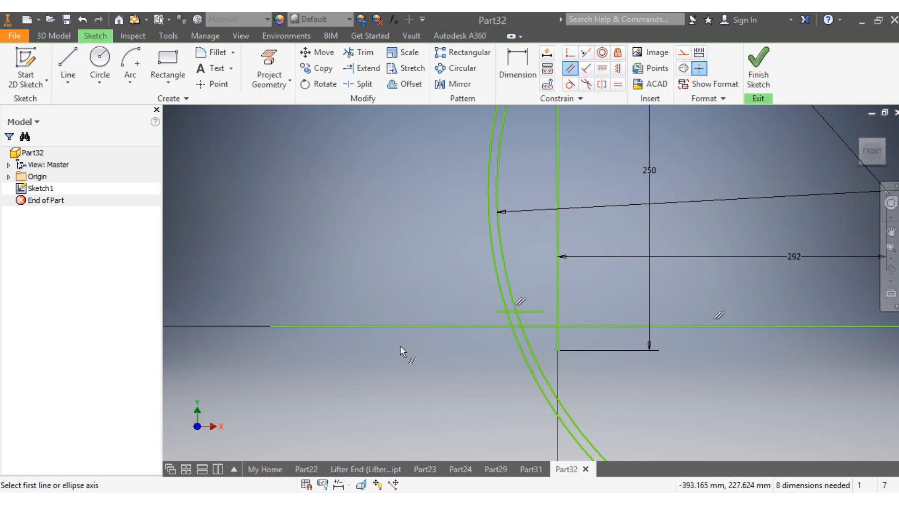
{"action": "left_click", "coordinate": [532, 312]}
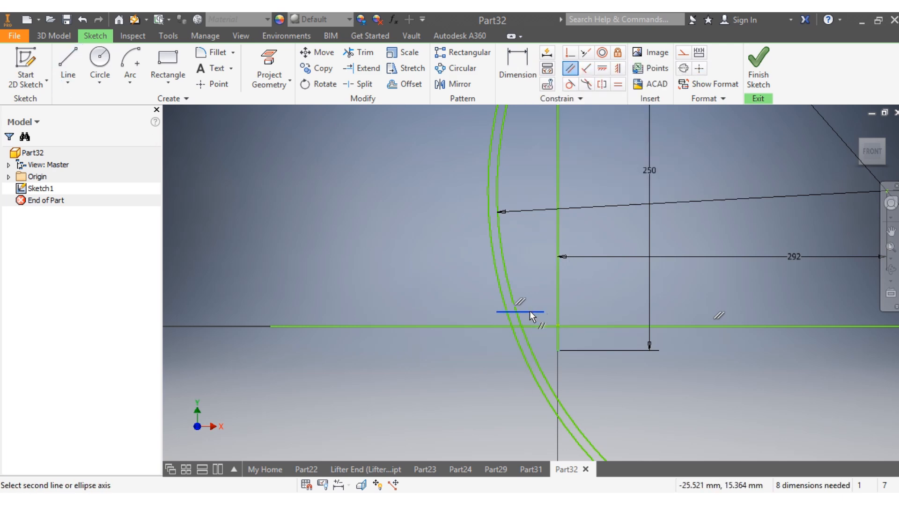
{"action": "left_click", "coordinate": [543, 316]}
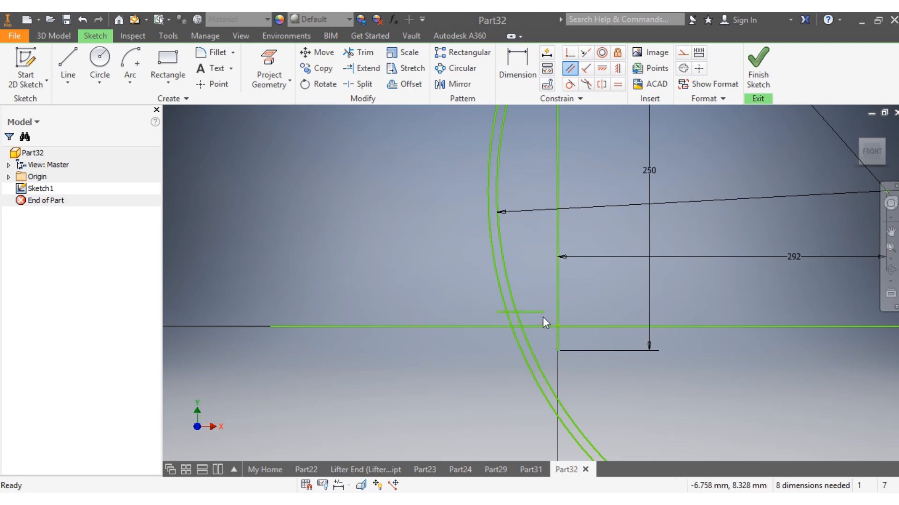
{"action": "key", "text": "Delete"}
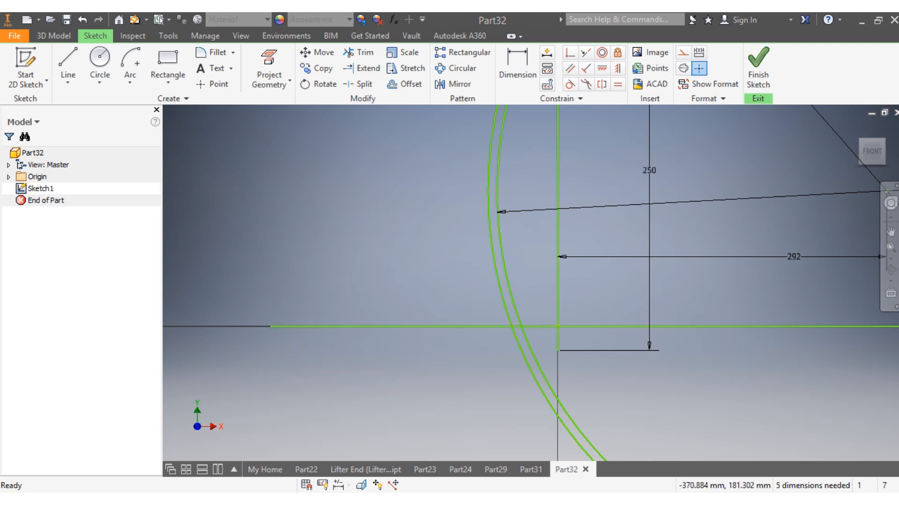
- Sketch a short horizontal line crossing both circles just above the long horizontal line, and constrain the two lines parallel
{"action": "key", "text": "l"}
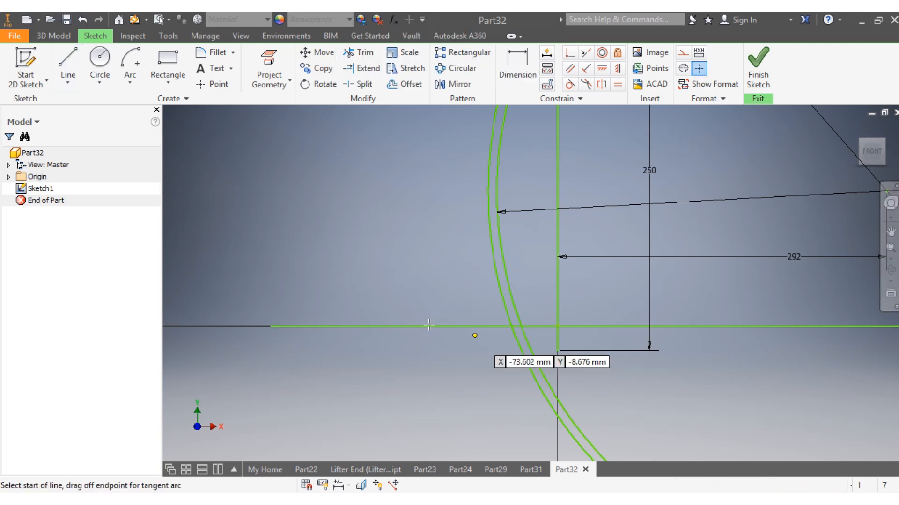
{"action": "left_click", "coordinate": [487, 316]}
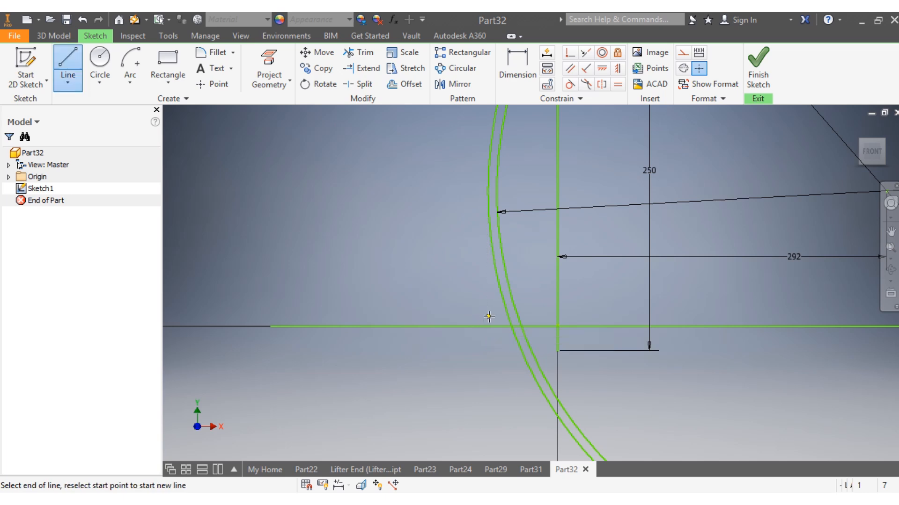
{"action": "left_click", "coordinate": [576, 315]}
{"action": "left_click", "coordinate": [570, 69]}
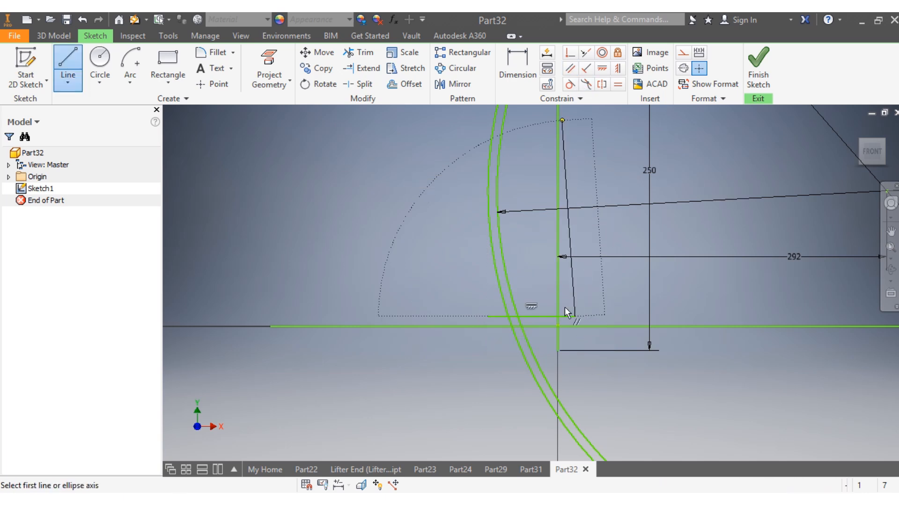
{"action": "left_click", "coordinate": [540, 317]}
{"action": "left_click", "coordinate": [539, 326]}
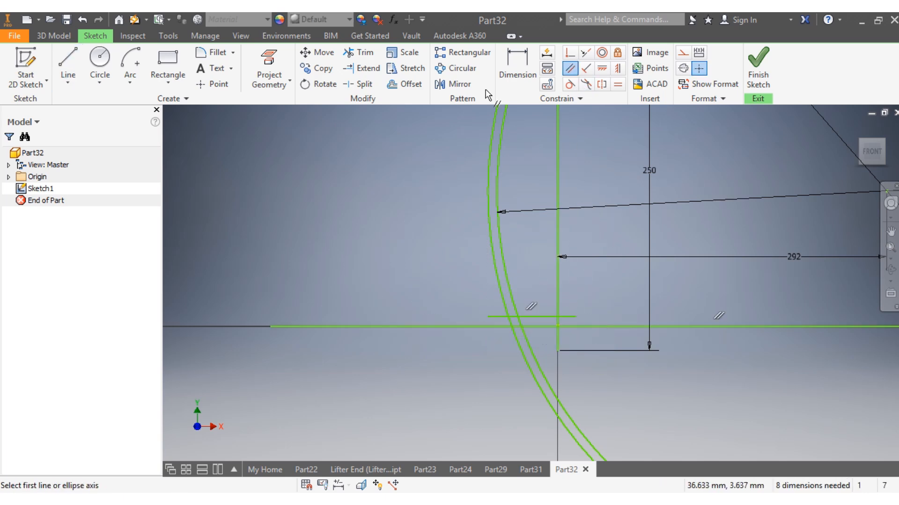
- Dimension the distance between the short line and the long horizontal line as 8 mm
{"action": "left_click", "coordinate": [516, 71]}
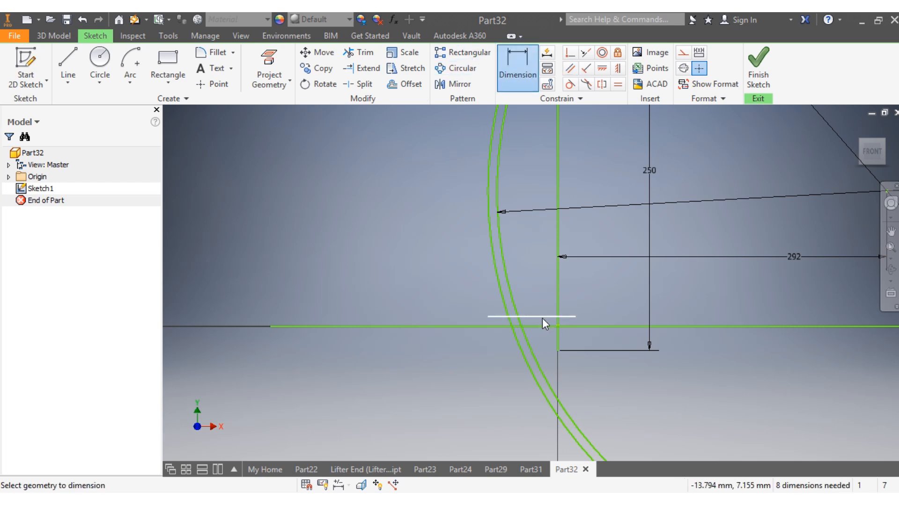
{"action": "left_click", "coordinate": [542, 317]}
{"action": "left_click", "coordinate": [543, 326]}
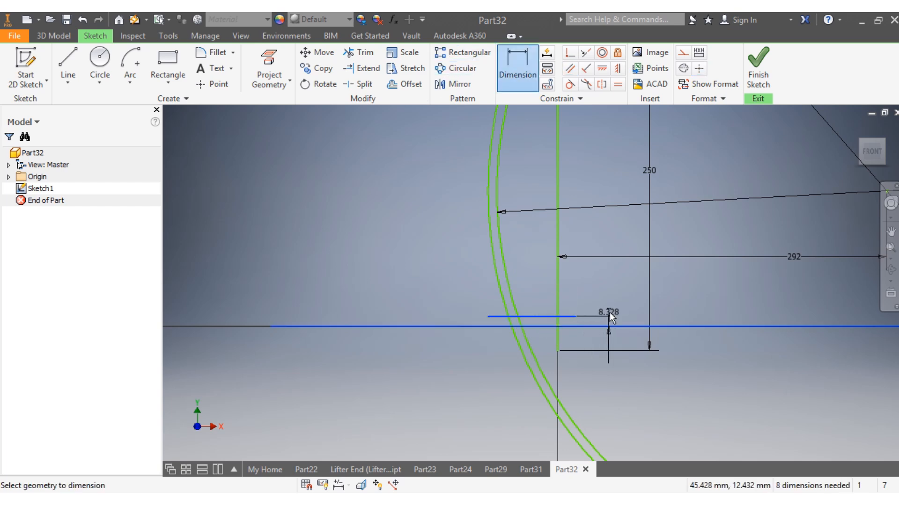
{"action": "left_click", "coordinate": [609, 313]}
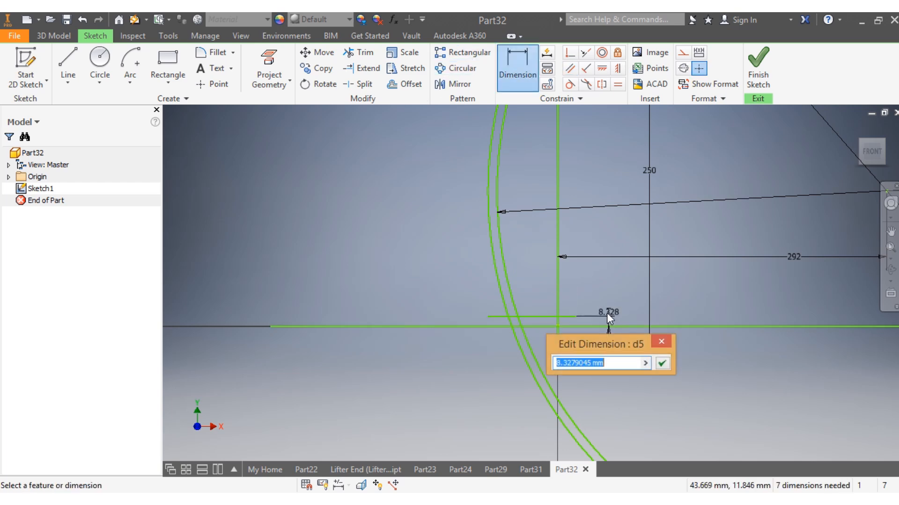
{"action": "type", "text": "8"}
{"action": "key", "text": "Return"}
- Sketch a second short horizontal line across both circles, well above the first, and constrain it parallel to the long horizontal line
{"action": "scroll", "coordinate": [501, 365], "scroll_direction": "up", "scroll_amount": 3}
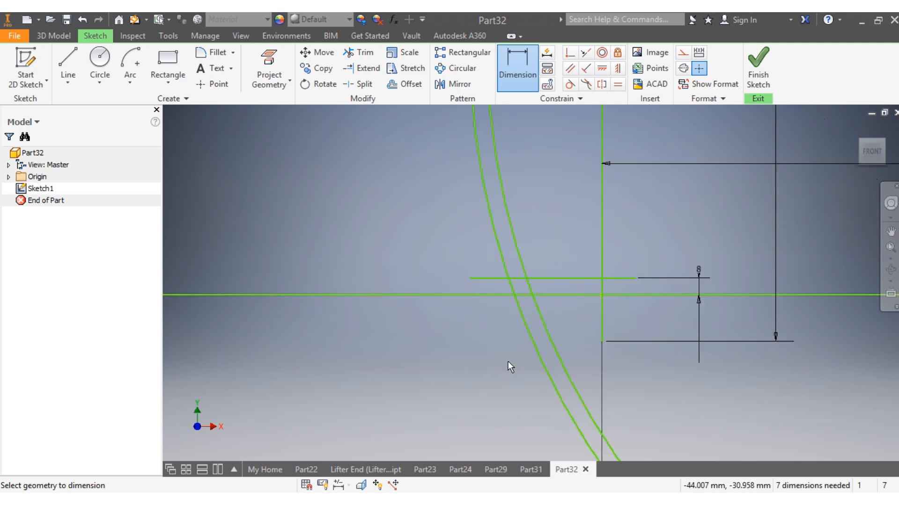
{"action": "scroll", "coordinate": [515, 351], "scroll_direction": "down", "scroll_amount": 2}
{"action": "scroll", "coordinate": [520, 281], "scroll_direction": "down", "scroll_amount": 2}
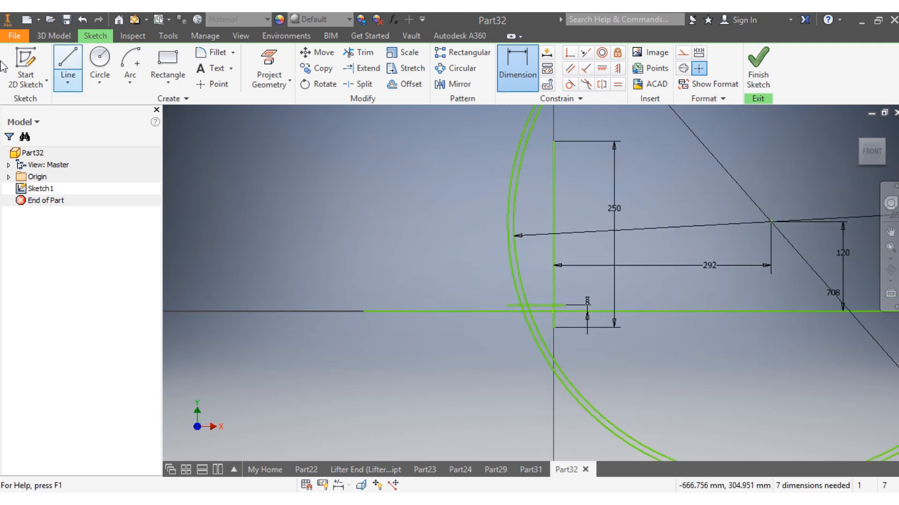
{"action": "left_click", "coordinate": [68, 61]}
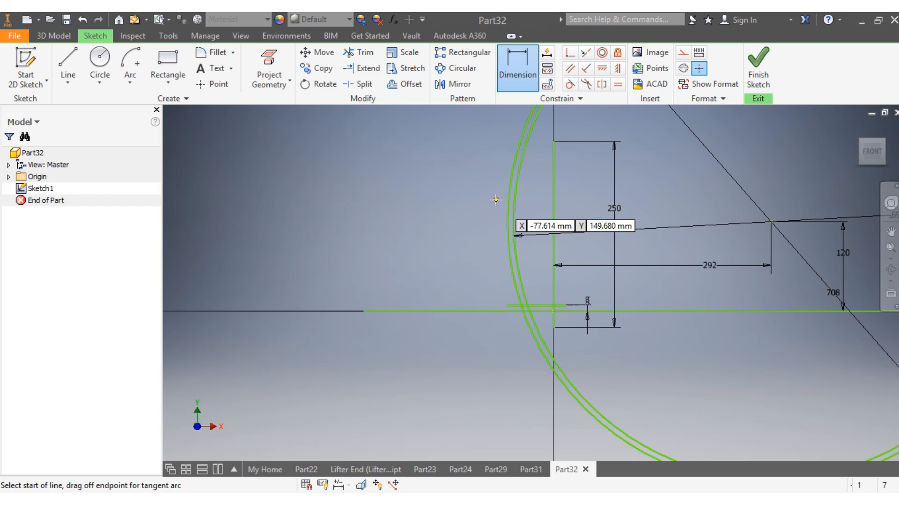
{"action": "left_click", "coordinate": [486, 195]}
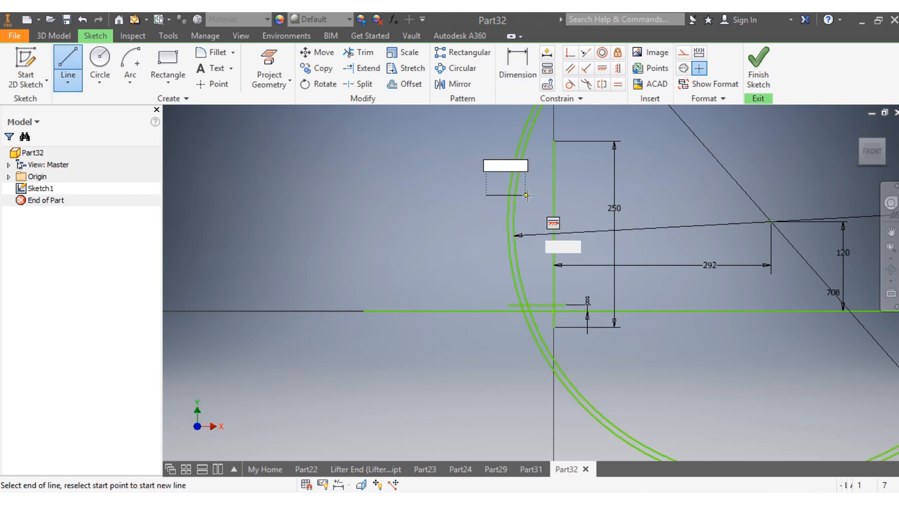
{"action": "left_click", "coordinate": [528, 195]}
{"action": "key", "text": "Escape"}
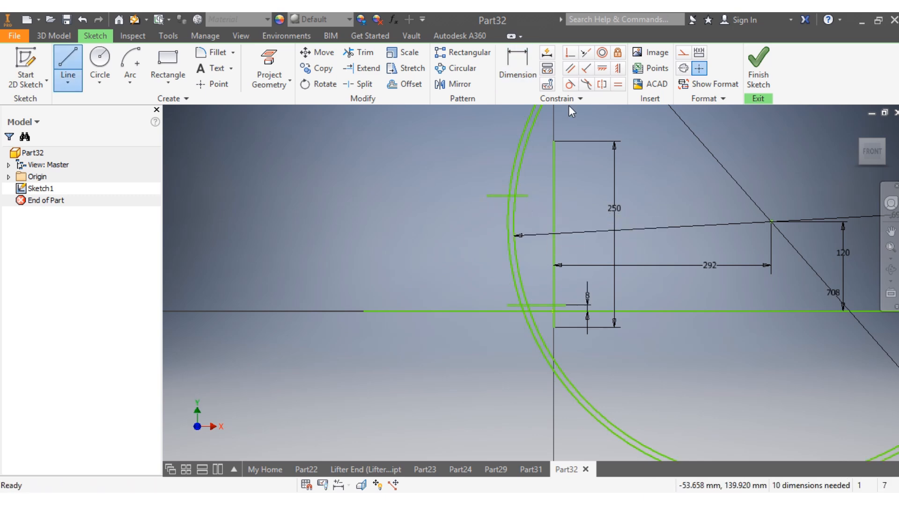
{"action": "left_click", "coordinate": [569, 68]}
{"action": "left_click", "coordinate": [492, 195]}
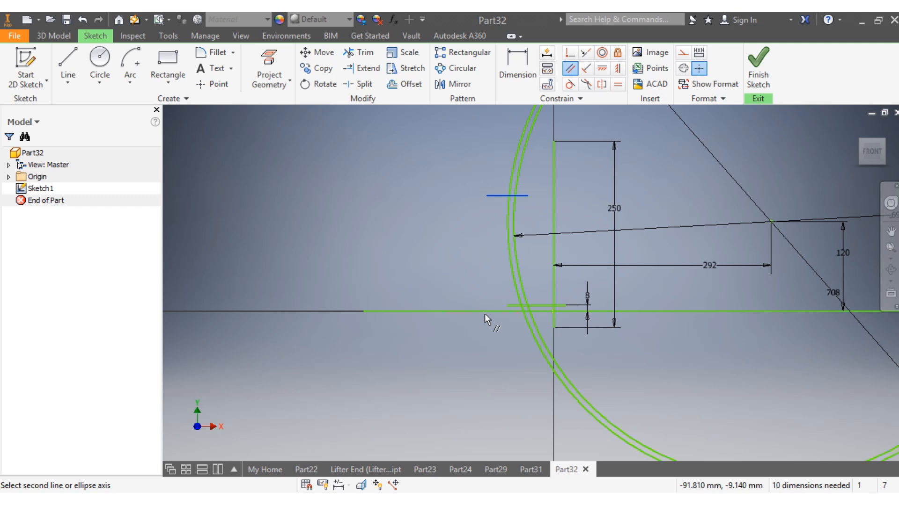
{"action": "left_click", "coordinate": [484, 313]}
- Dimension the distance from the upper short line to the long horizontal line as 120 mm
{"action": "left_click", "coordinate": [515, 75]}
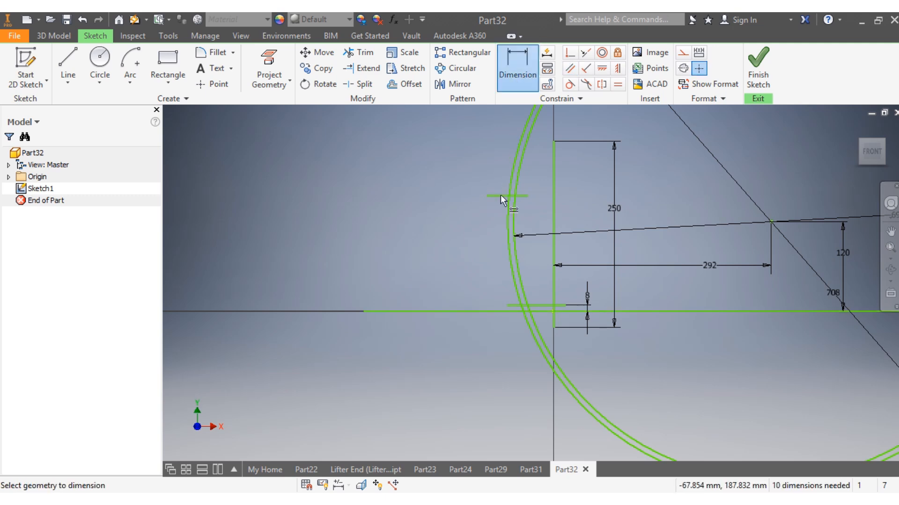
{"action": "left_click", "coordinate": [499, 196]}
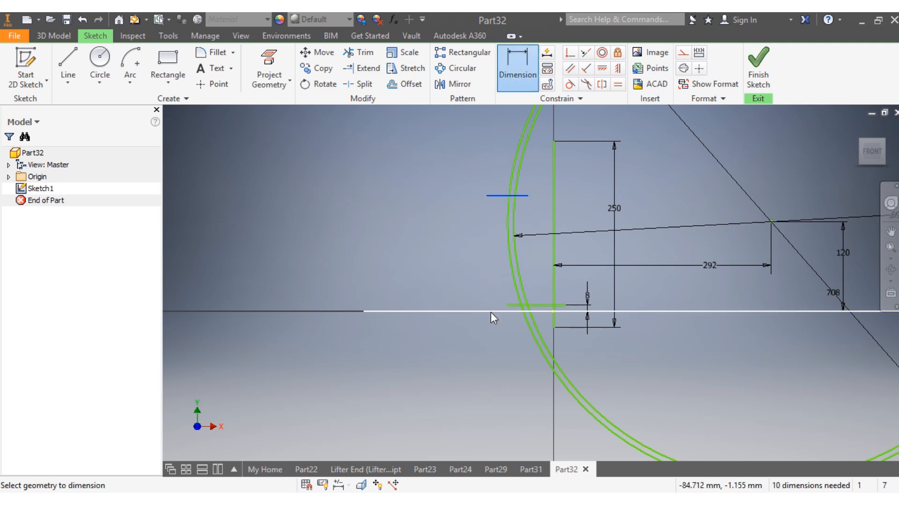
{"action": "left_click", "coordinate": [490, 313]}
{"action": "left_click", "coordinate": [393, 262]}
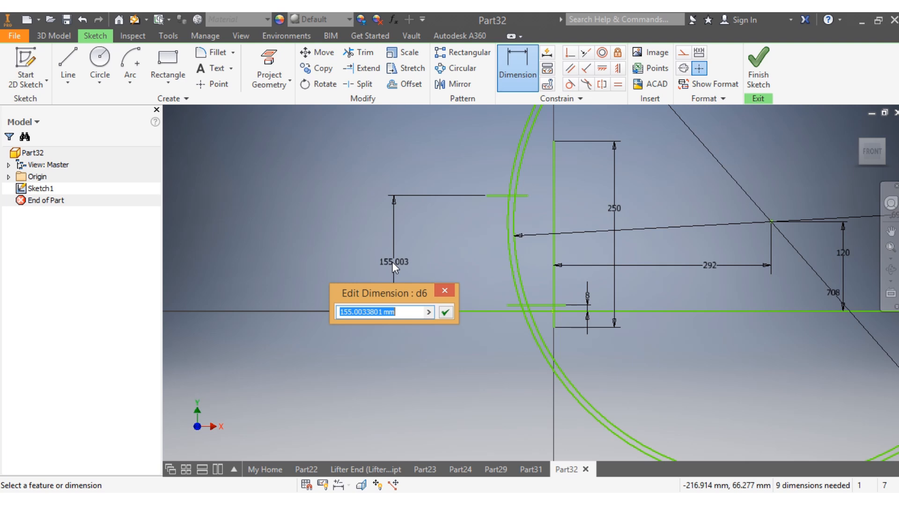
{"action": "type", "text": "120"}
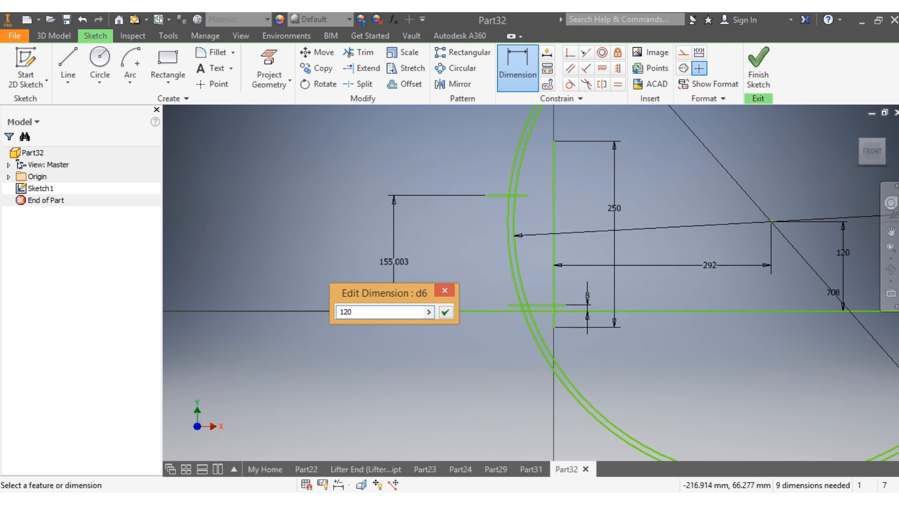
{"action": "key", "text": "Return"}
- Trim the upper short line outside the two circles and the lower short line outside the inner circle and beyond the vertical line
{"action": "scroll", "coordinate": [563, 248], "scroll_direction": "up", "scroll_amount": 3}
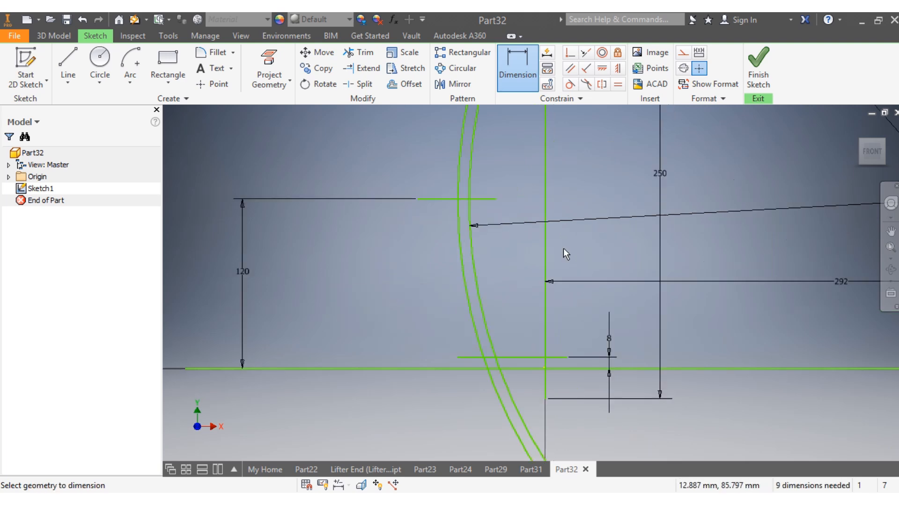
{"action": "key", "text": "Escape"}
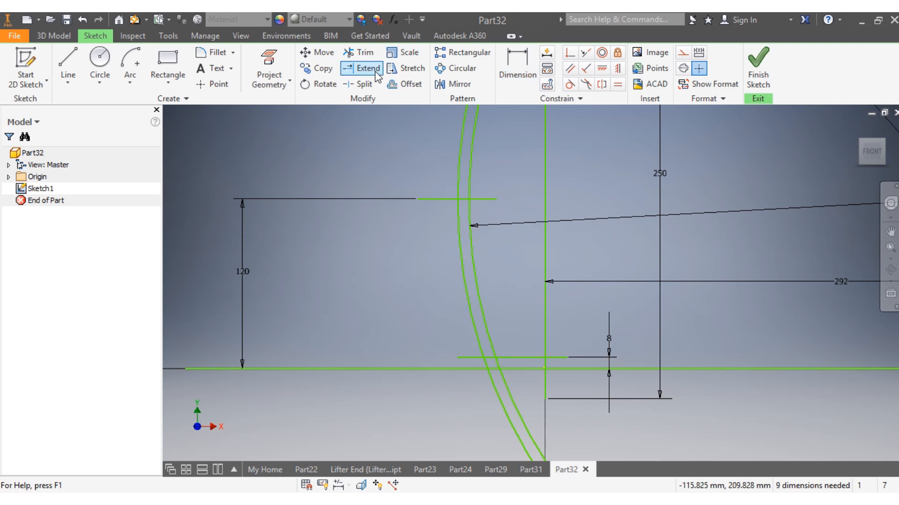
{"action": "left_click", "coordinate": [359, 52]}
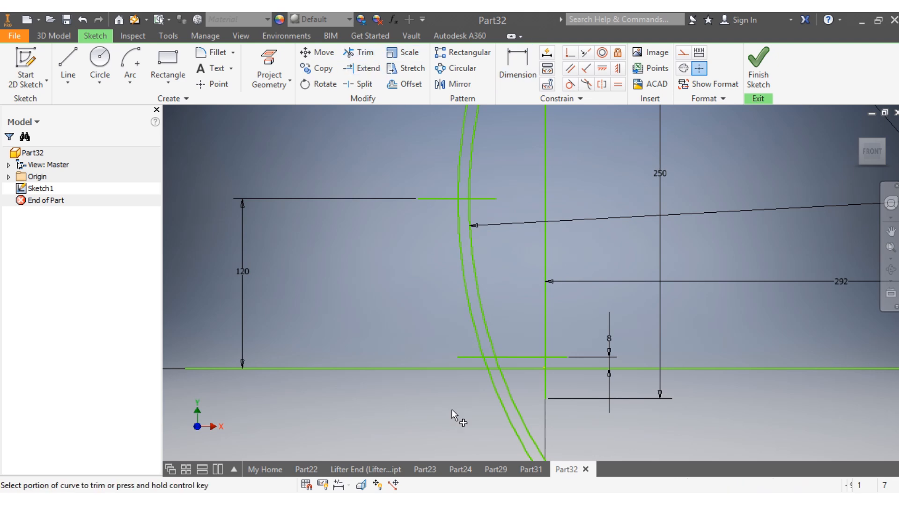
{"action": "left_click", "coordinate": [463, 358]}
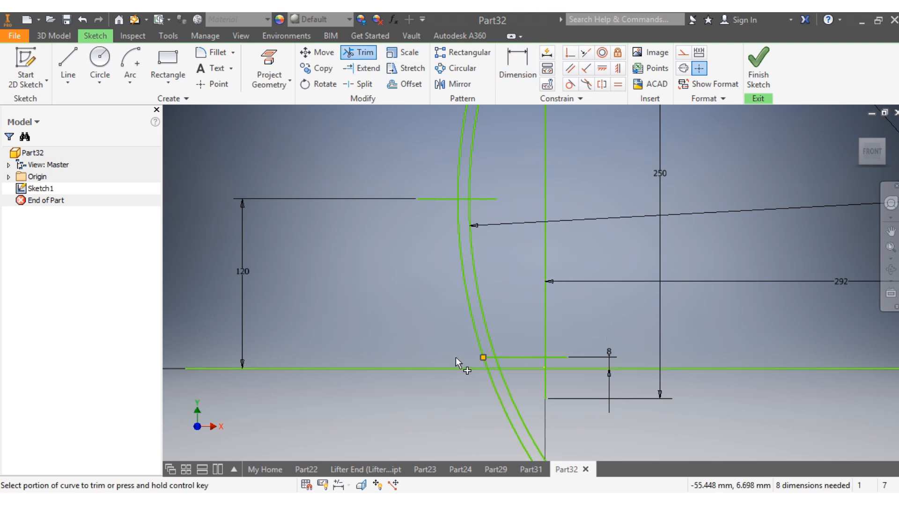
{"action": "left_click", "coordinate": [484, 199]}
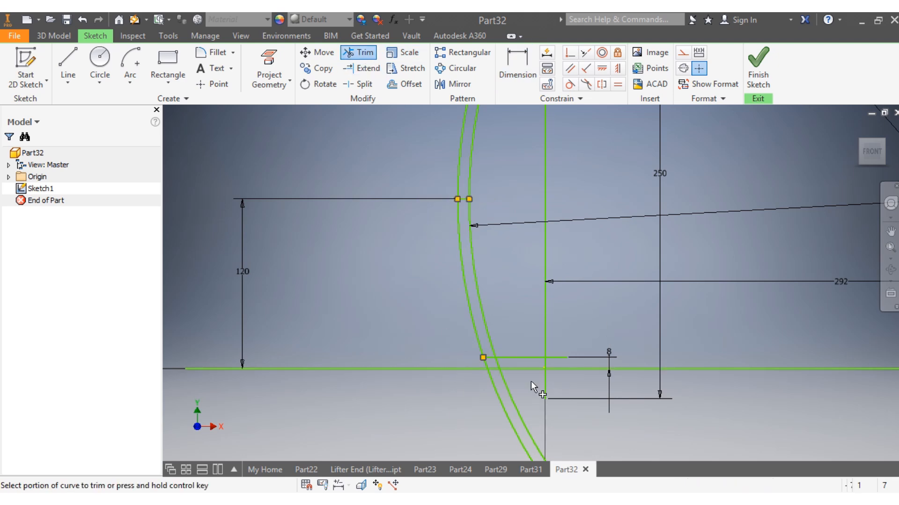
{"action": "left_click", "coordinate": [489, 358]}
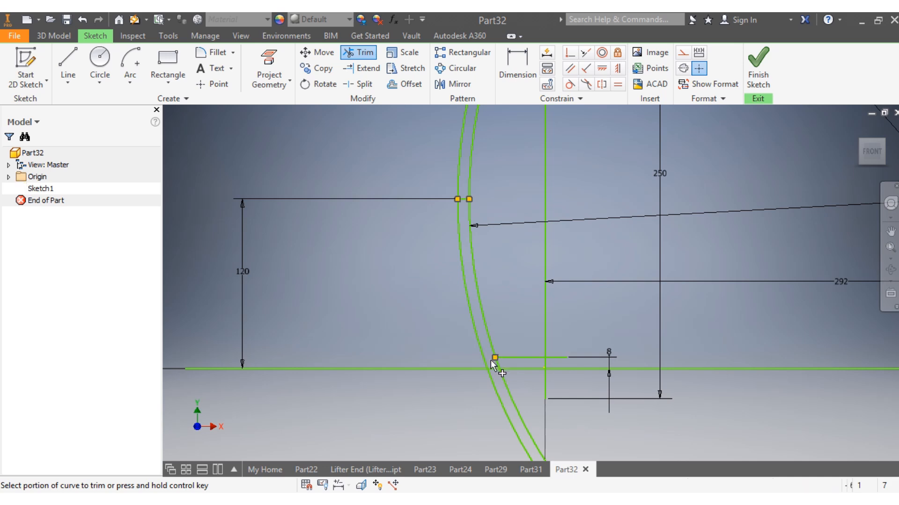
{"action": "left_click", "coordinate": [560, 356]}
- Trim the long horizontal line and both circles outside the profile, leaving a closed curved wall with a base ending at the vertical line
{"action": "scroll", "coordinate": [515, 414], "scroll_direction": "down", "scroll_amount": 3}
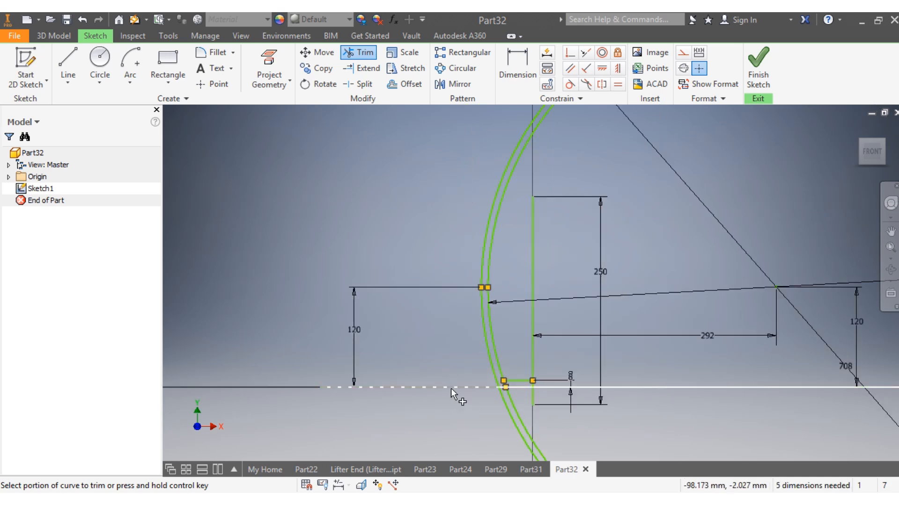
{"action": "left_click", "coordinate": [451, 387]}
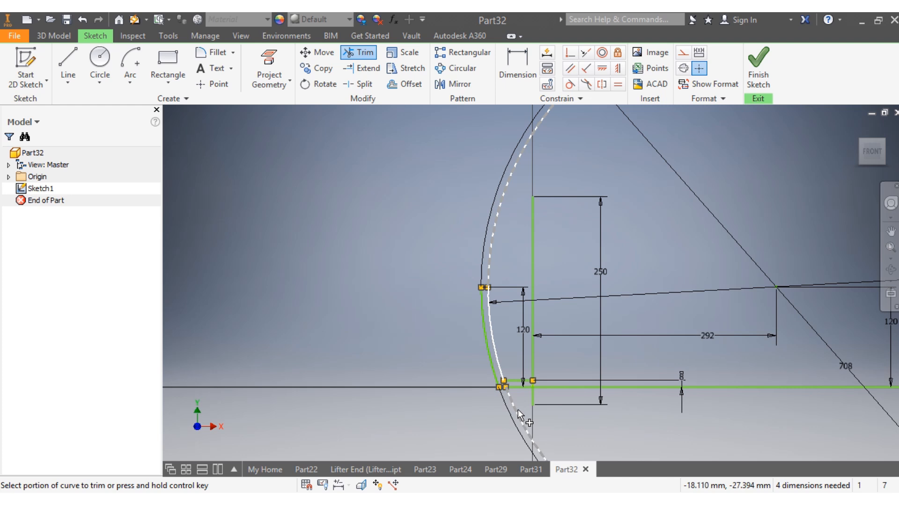
{"action": "left_click", "coordinate": [517, 409]}
{"action": "left_click", "coordinate": [611, 389]}
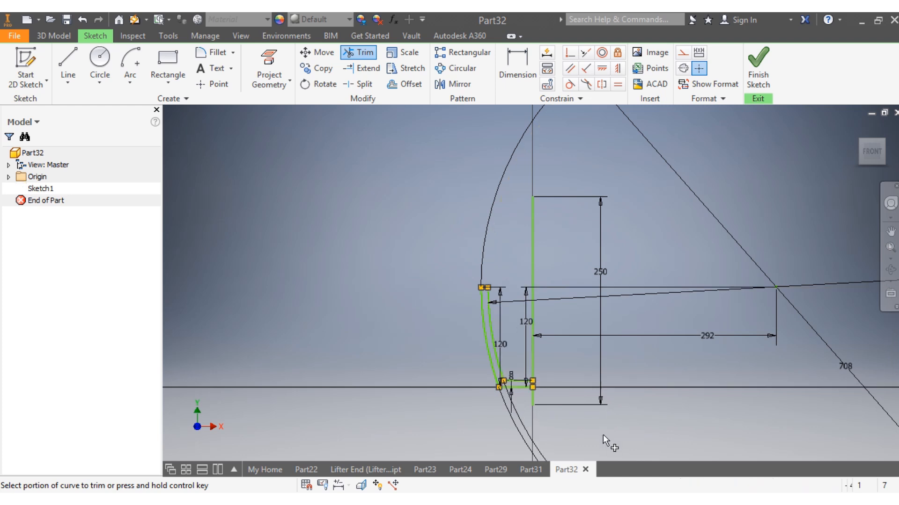
{"action": "scroll", "coordinate": [603, 435], "scroll_direction": "down", "scroll_amount": 2}
{"action": "scroll", "coordinate": [587, 437], "scroll_direction": "up", "scroll_amount": 5}
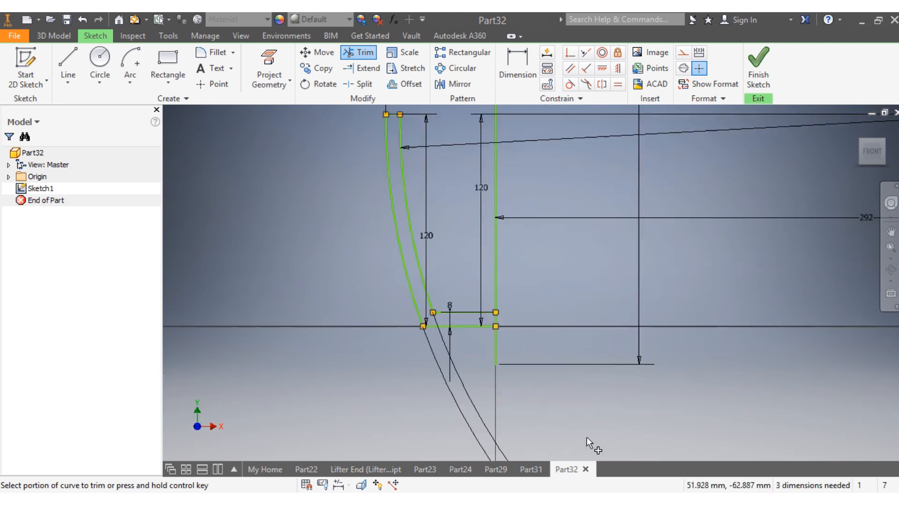
{"action": "key", "text": "Escape"}
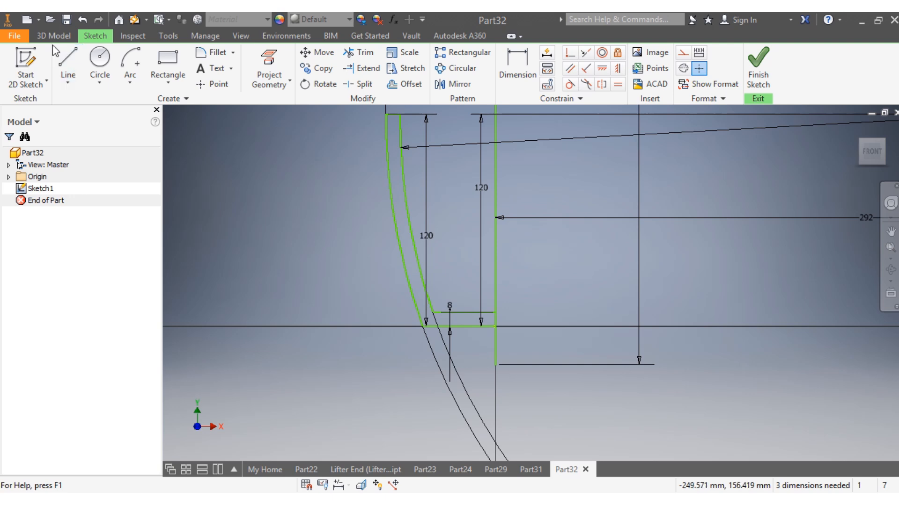
- Revolve the curved wall-and-base profile a full turn around the 250 mm vertical line as a solid
{"action": "left_click", "coordinate": [52, 38]}
{"action": "left_click", "coordinate": [140, 63]}
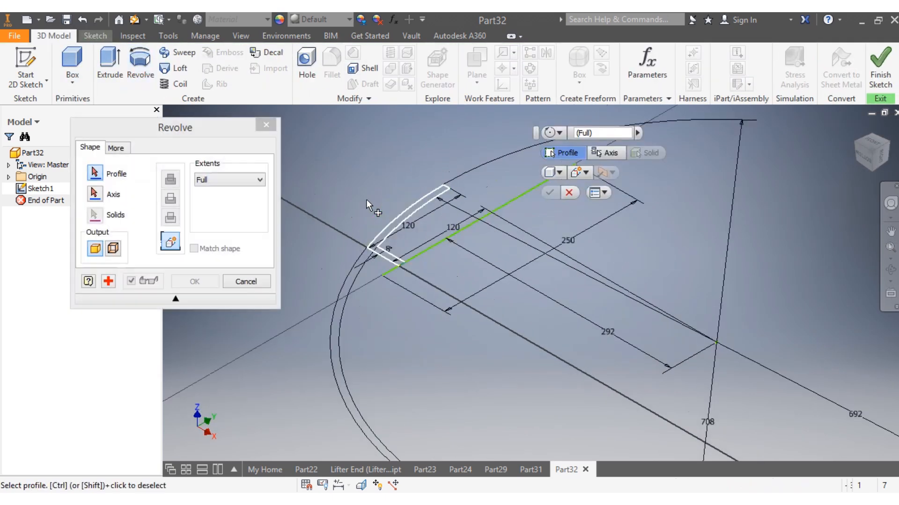
{"action": "left_click", "coordinate": [389, 224]}
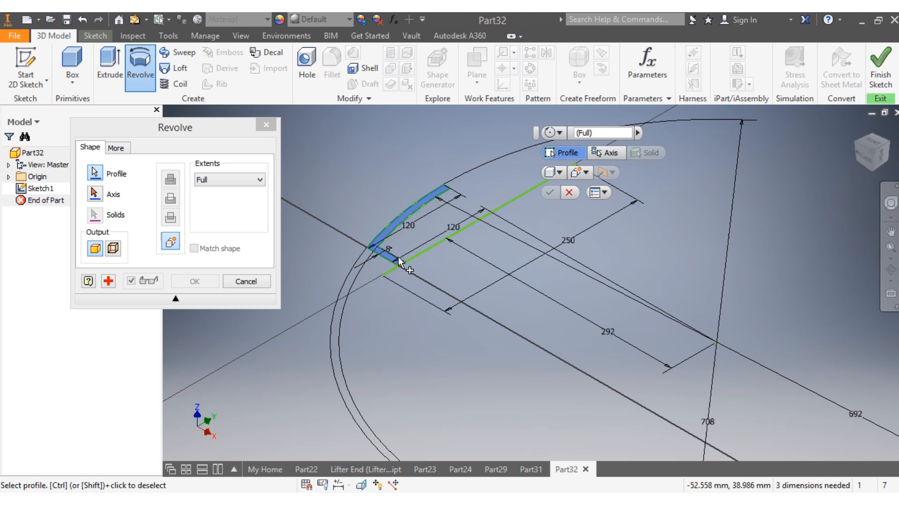
{"action": "left_click", "coordinate": [94, 194]}
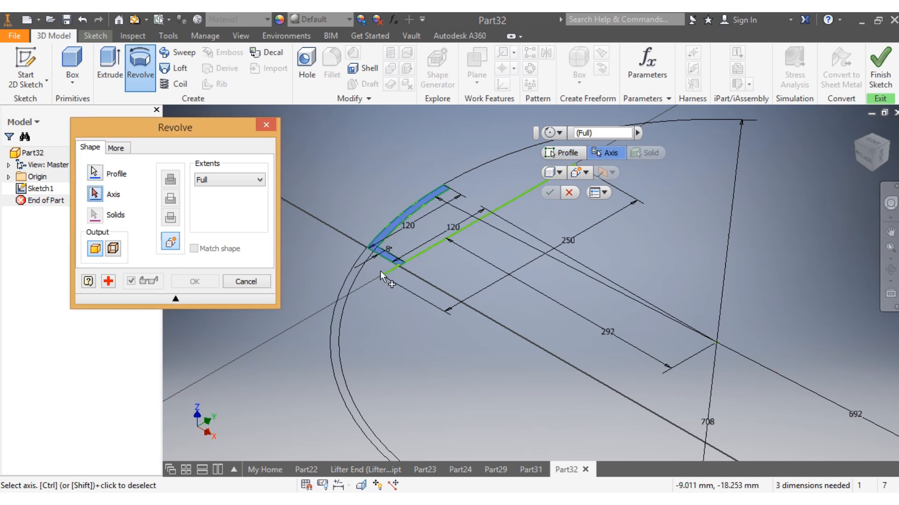
{"action": "left_click", "coordinate": [383, 271]}
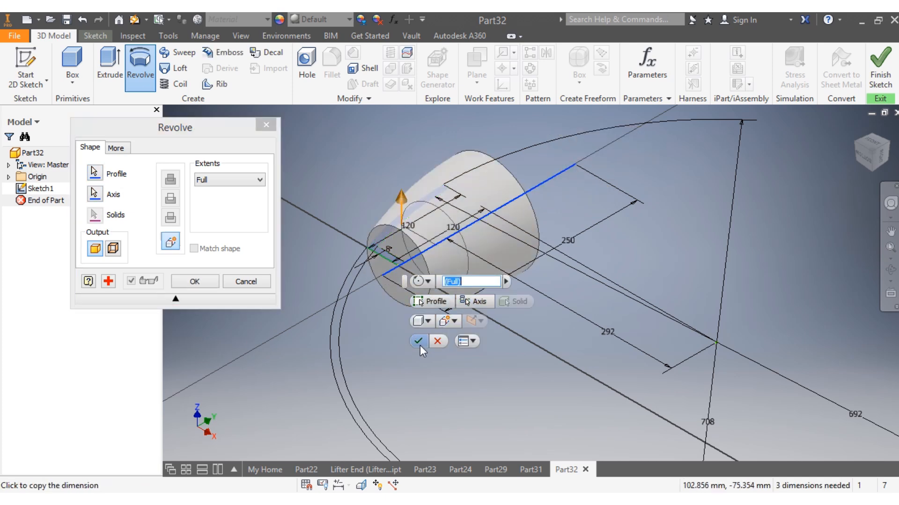
{"action": "key", "text": "Return"}
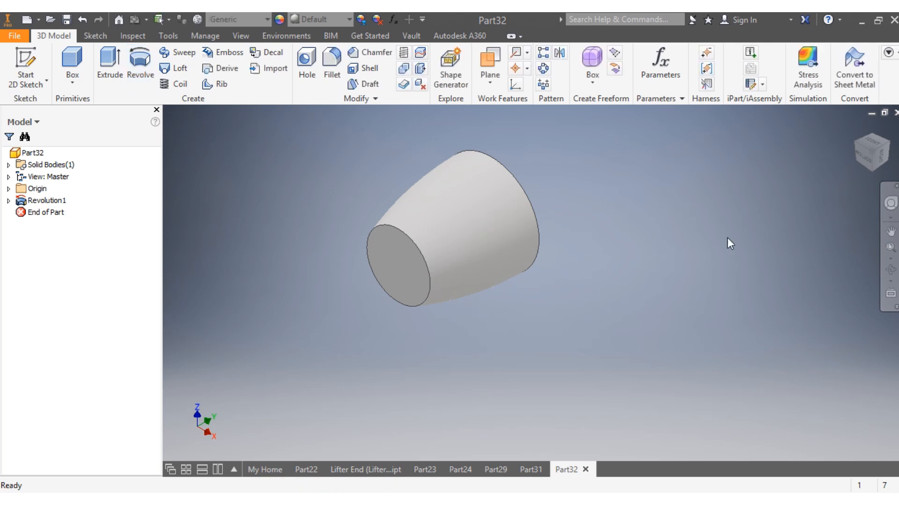
- Orient the cup upright in the front view and create a work plane on the XY Plane with 0 mm offset
{"action": "left_click", "coordinate": [876, 146]}
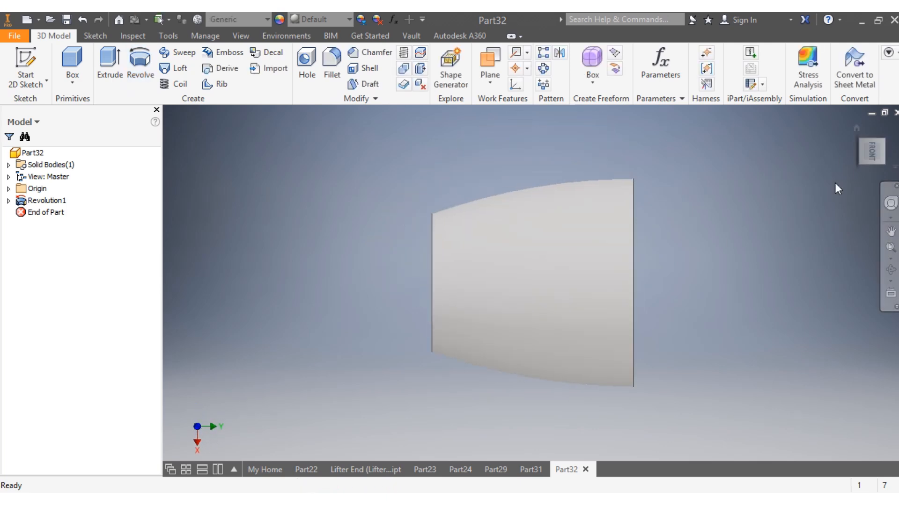
{"action": "left_click", "coordinate": [887, 132]}
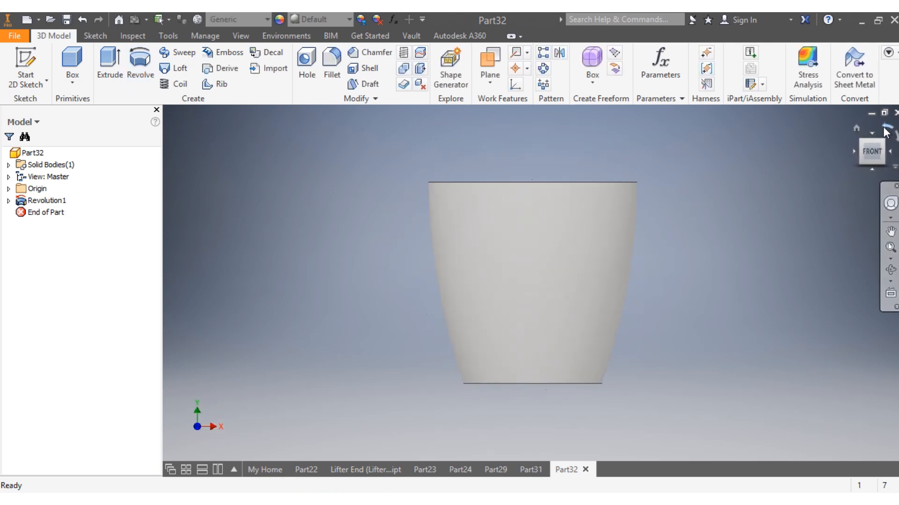
{"action": "left_click", "coordinate": [9, 189]}
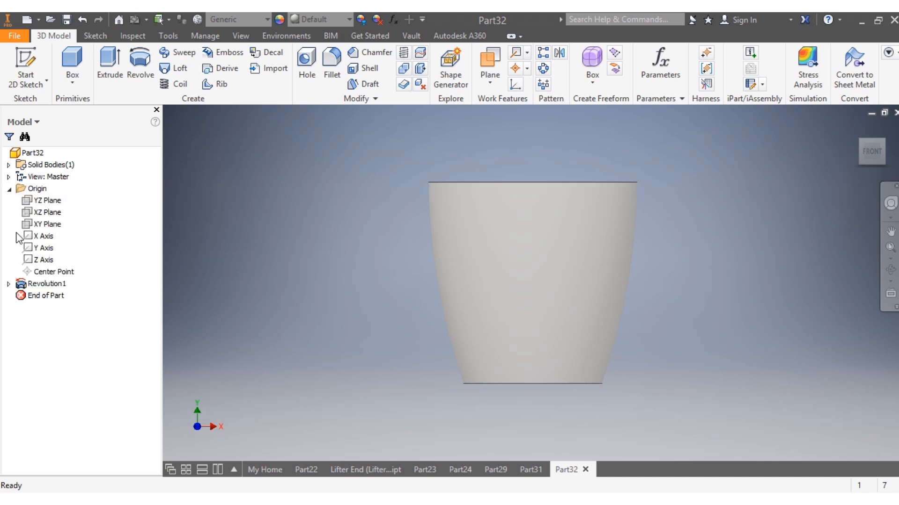
{"action": "left_click", "coordinate": [46, 224]}
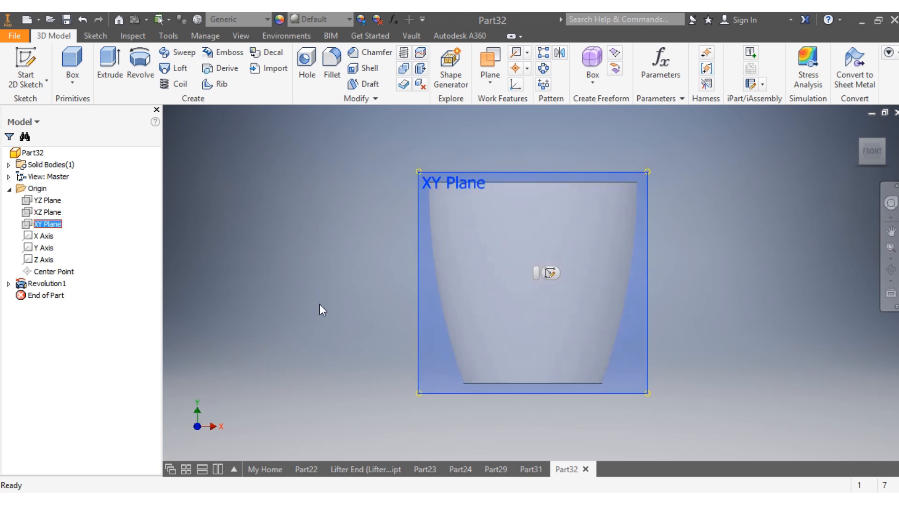
{"action": "left_click", "coordinate": [490, 63]}
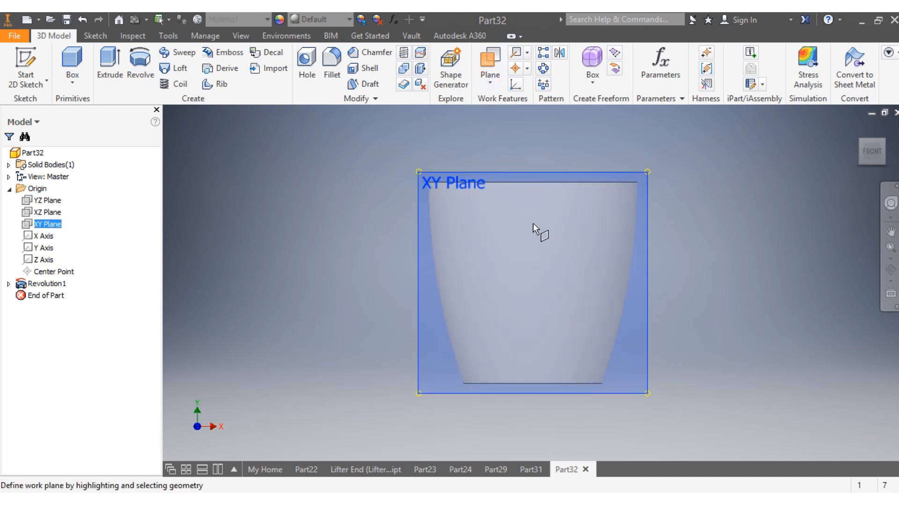
{"action": "left_click", "coordinate": [647, 391]}
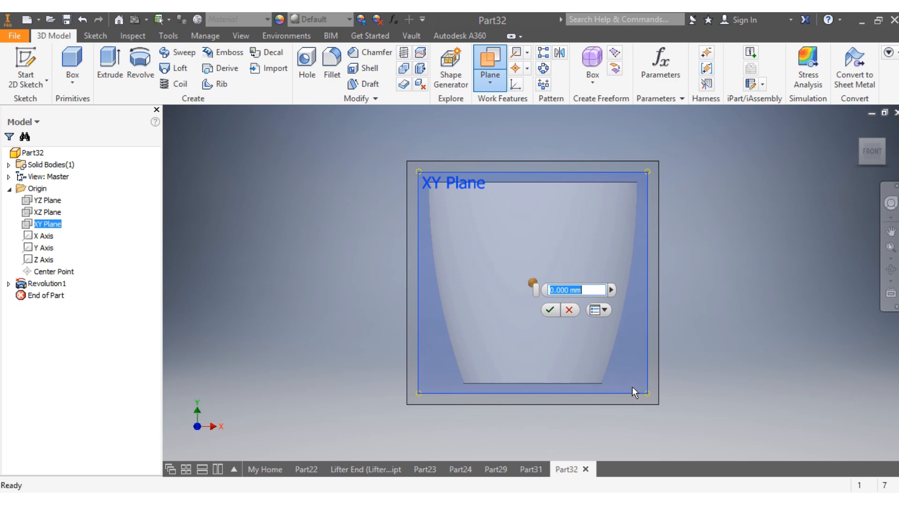
{"action": "left_click", "coordinate": [548, 310]}
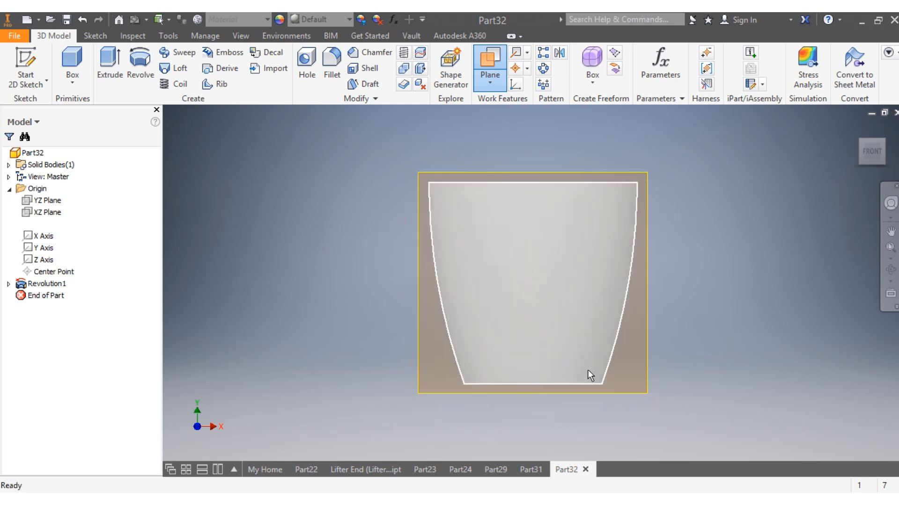
- Start a new sketch on the work plane and slice the graphics to expose the cup's cross-section
{"action": "left_click", "coordinate": [642, 392]}
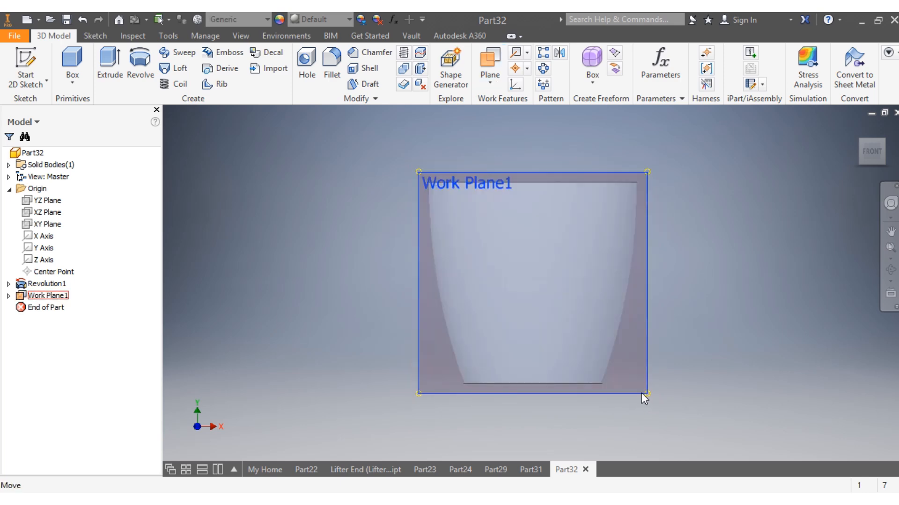
{"action": "right_click", "coordinate": [642, 393]}
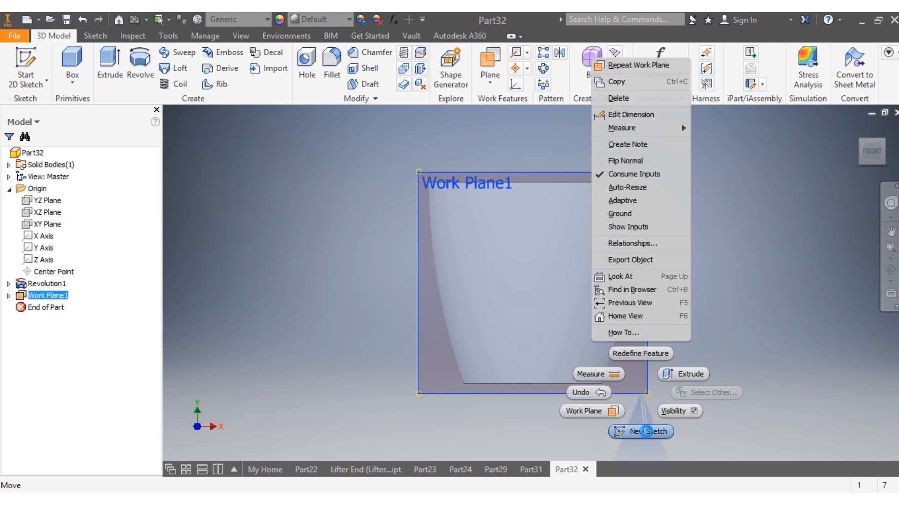
{"action": "left_click", "coordinate": [647, 430]}
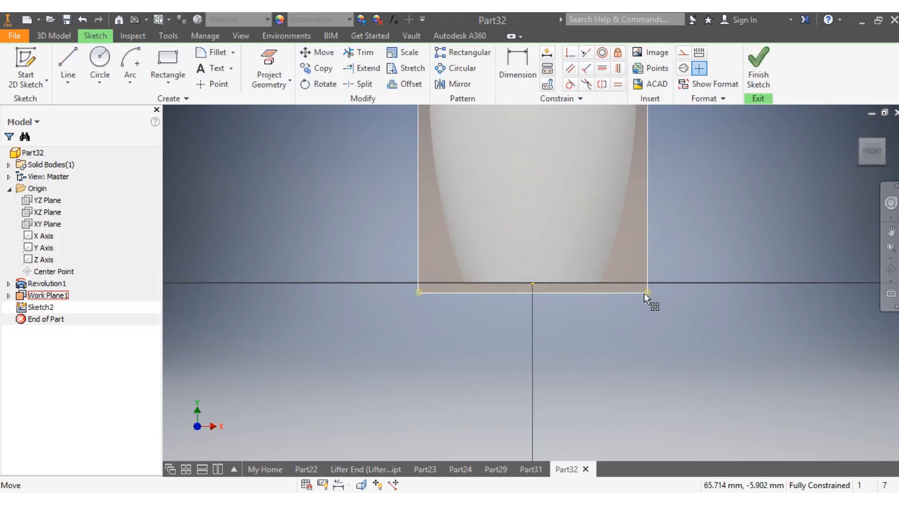
{"action": "right_click", "coordinate": [644, 293]}
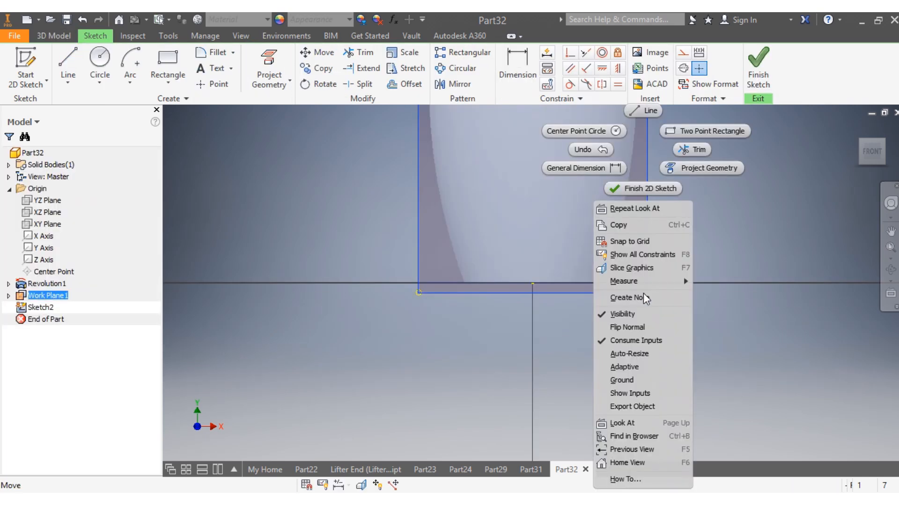
{"action": "left_click", "coordinate": [651, 269]}
{"action": "scroll", "coordinate": [502, 296], "scroll_direction": "up", "scroll_amount": 4}
{"action": "scroll", "coordinate": [472, 225], "scroll_direction": "down", "scroll_amount": 3}
{"action": "scroll", "coordinate": [508, 273], "scroll_direction": "down", "scroll_amount": 3}
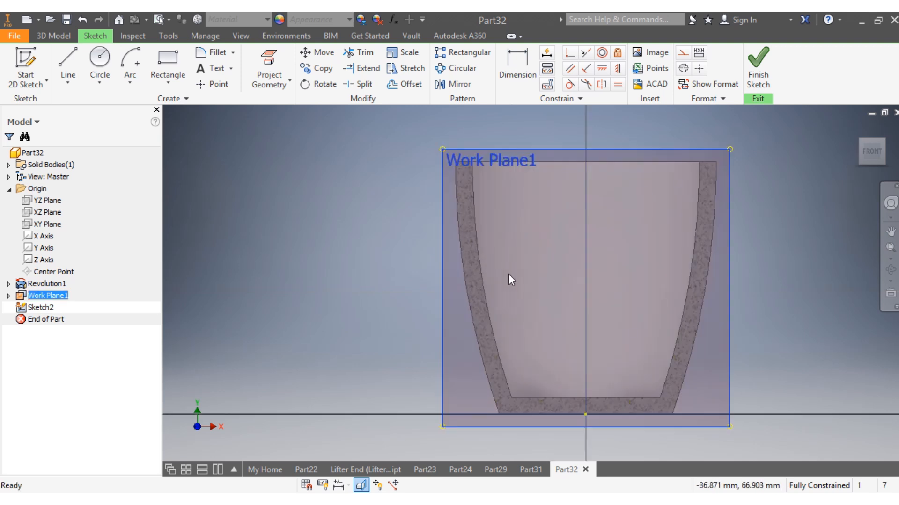
- Sketch a circle about 62 mm in diameter beside the cup, overlapping the upper part of its negative-X wall
{"action": "left_click", "coordinate": [100, 59]}
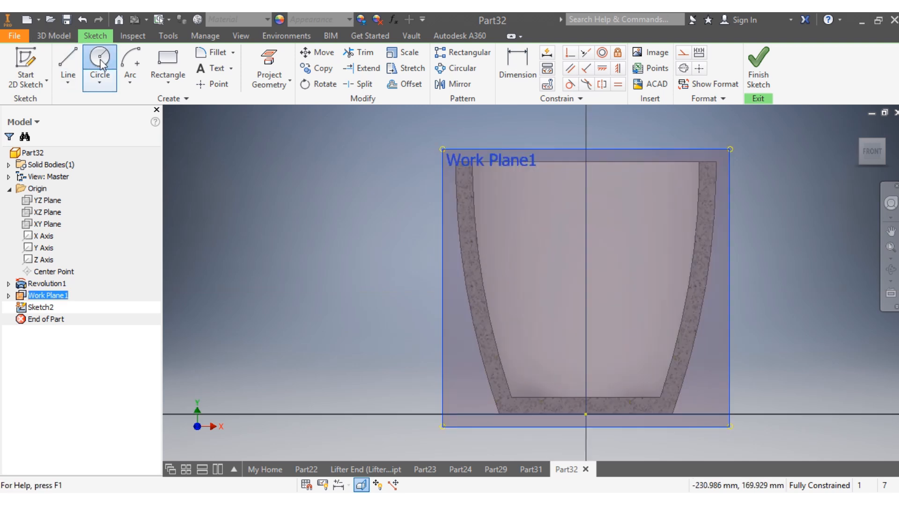
{"action": "left_click", "coordinate": [417, 224]}
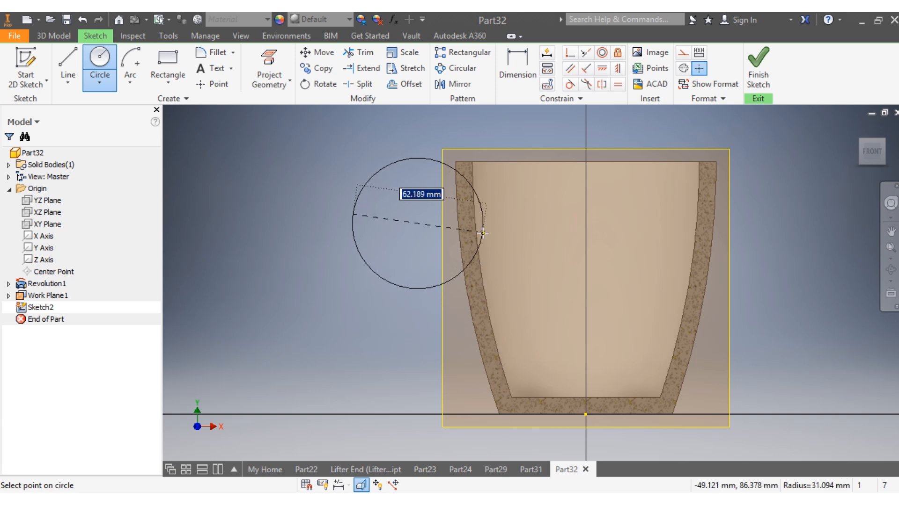
{"action": "left_click", "coordinate": [476, 246]}
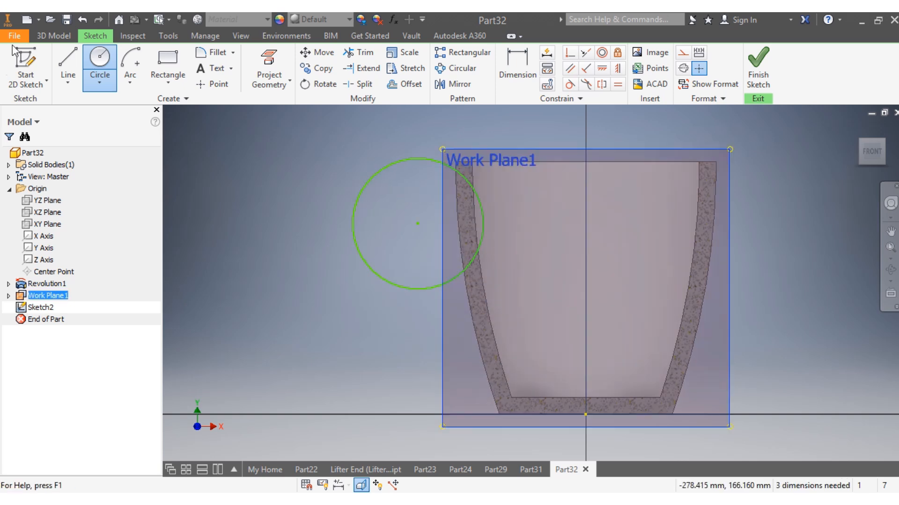
- Sketch a horizontal line along the underside of the cup's base, from below the circle's centre to past the cup's central axis
{"action": "left_click", "coordinate": [71, 61]}
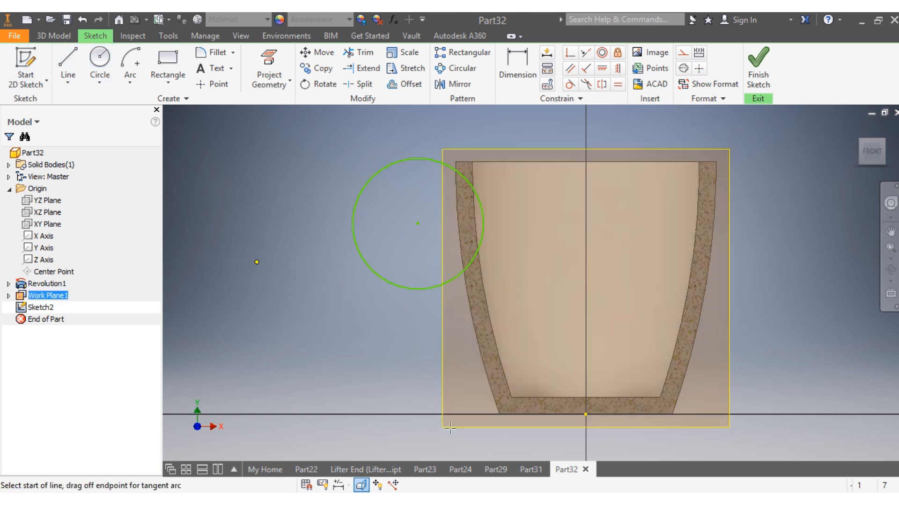
{"action": "left_click", "coordinate": [417, 414]}
{"action": "left_click", "coordinate": [499, 415]}
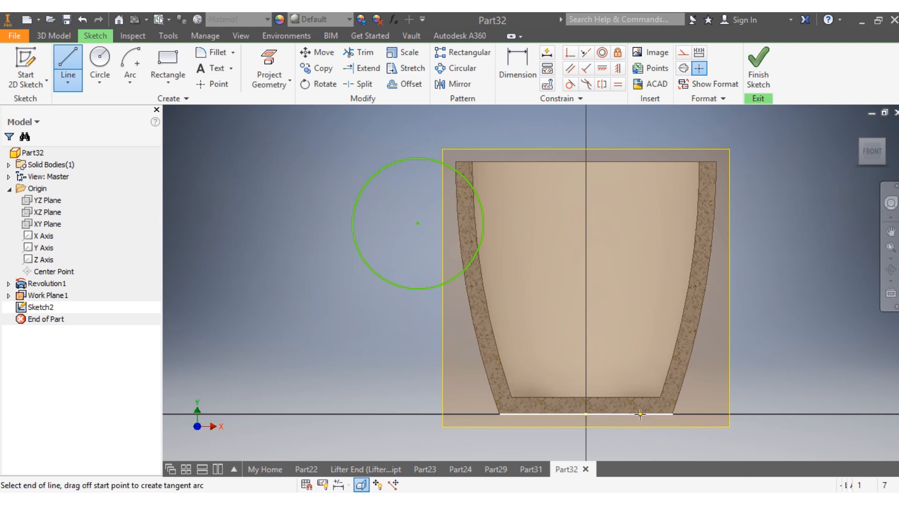
{"action": "key", "text": "Escape"}
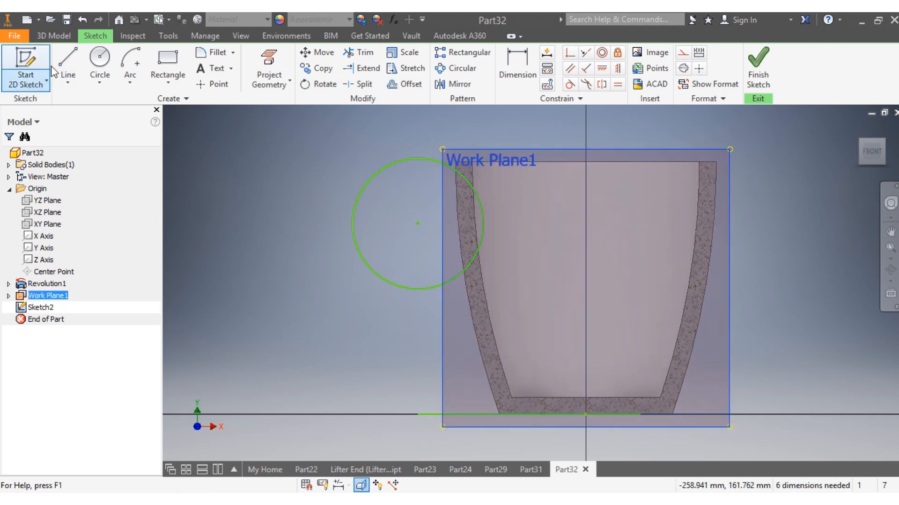
- Sketch a vertical line about 66 mm long on the cup's central axis, from above the rim down into the cup
{"action": "left_click", "coordinate": [69, 68]}
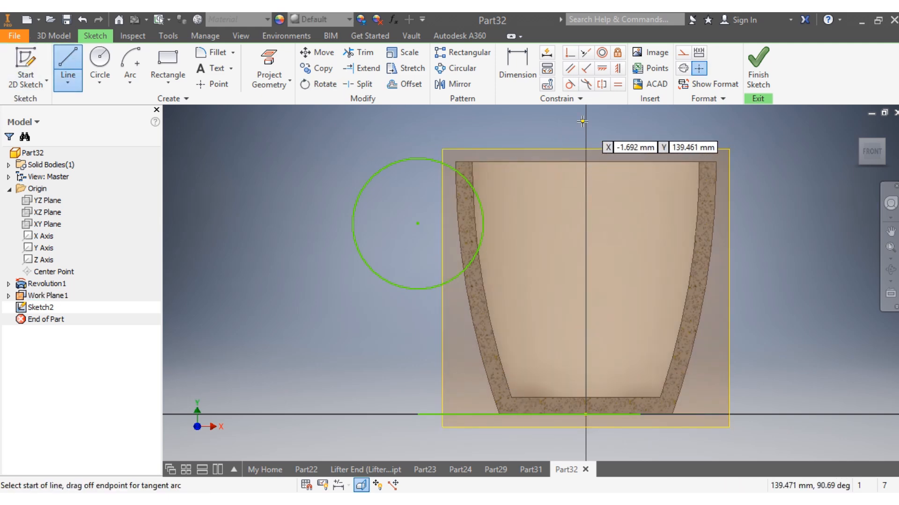
{"action": "left_click", "coordinate": [583, 121]}
{"action": "left_click", "coordinate": [585, 259]}
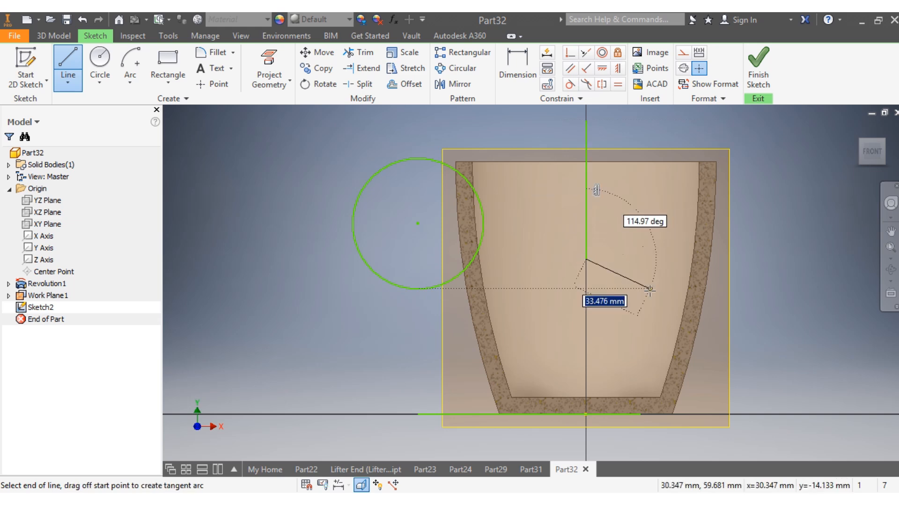
{"action": "key", "text": "Escape"}
- Dimension the circle's centre 75 mm above the horizontal line at the cup's base
{"action": "left_click", "coordinate": [514, 57]}
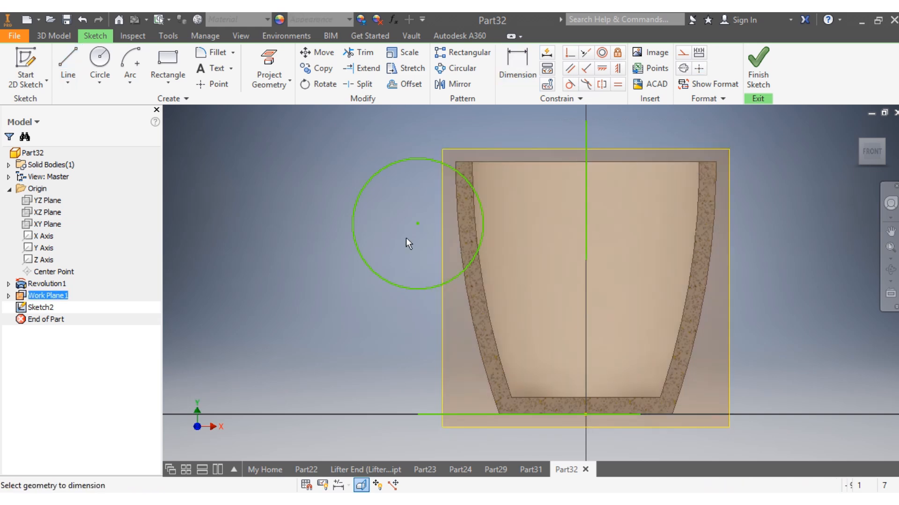
{"action": "left_click", "coordinate": [417, 225]}
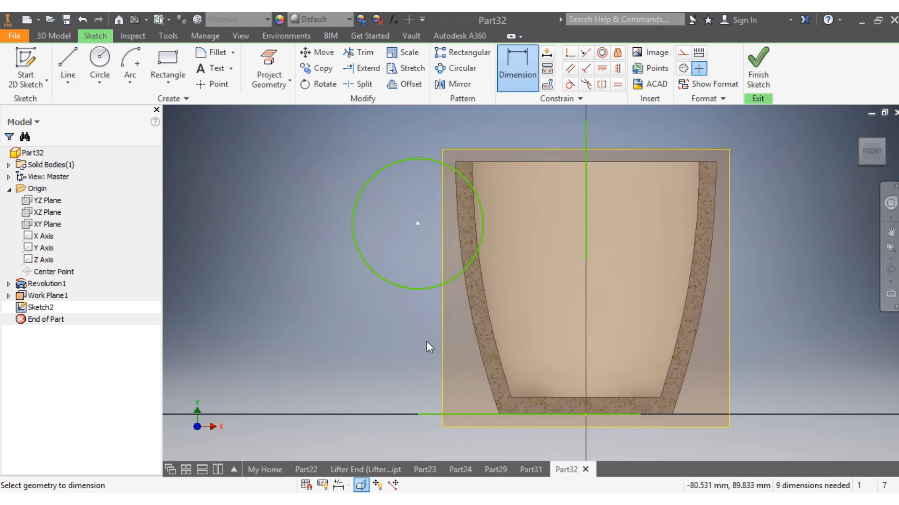
{"action": "left_click", "coordinate": [424, 414]}
{"action": "left_click", "coordinate": [336, 384]}
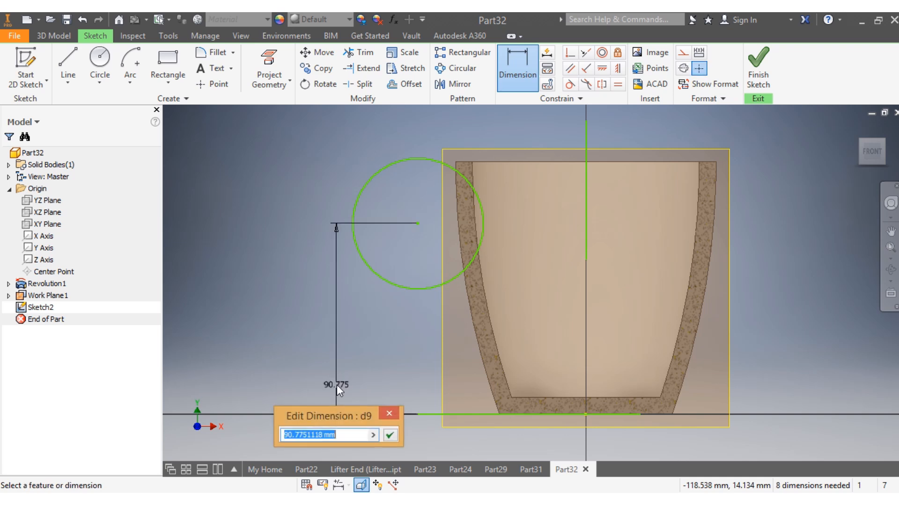
{"action": "type", "text": "7"}
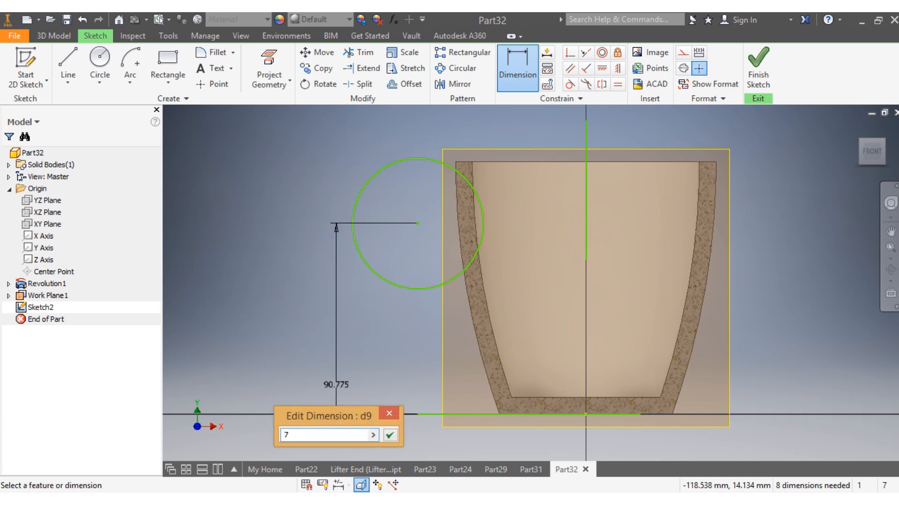
{"action": "type", "text": "5"}
{"action": "key", "text": "Return"}
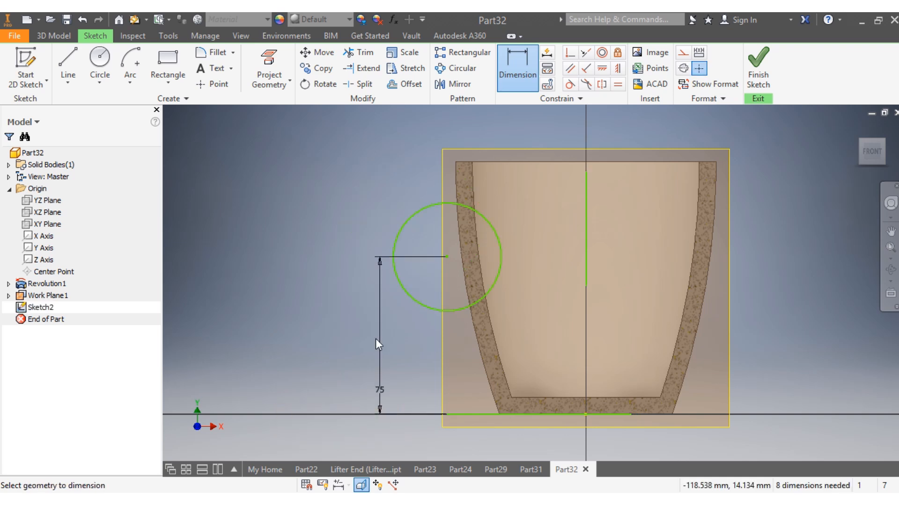
- Dimension the horizontal distance between the circle's centre and the vertical line inside the cup as 70 mm
{"action": "left_click", "coordinate": [447, 257]}
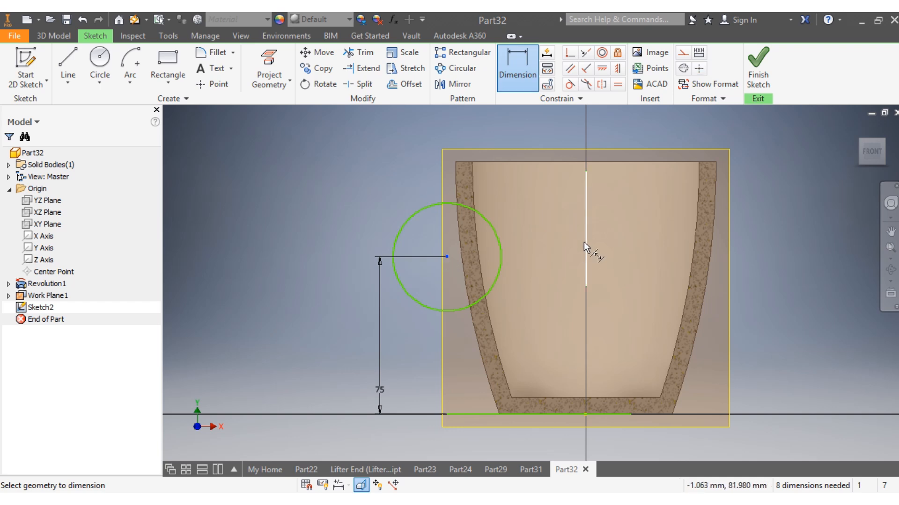
{"action": "left_click", "coordinate": [585, 243]}
{"action": "left_click", "coordinate": [543, 232]}
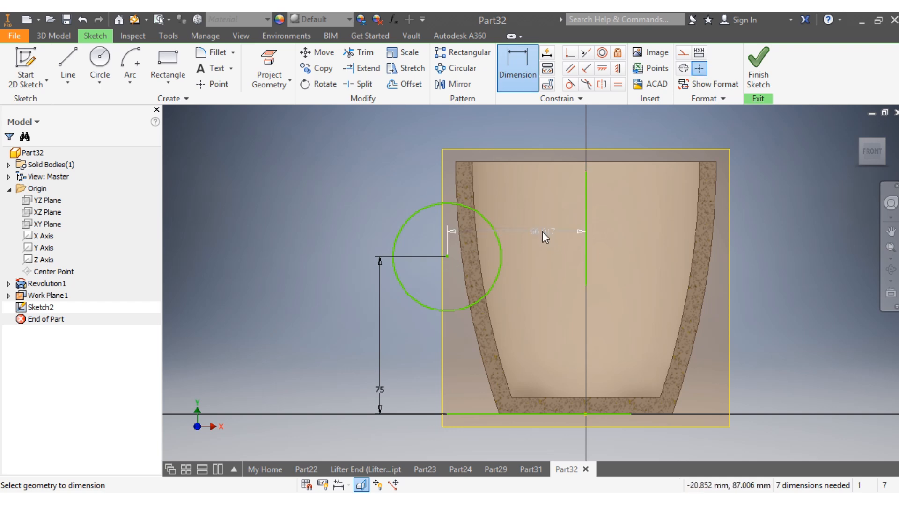
{"action": "type", "text": "70"}
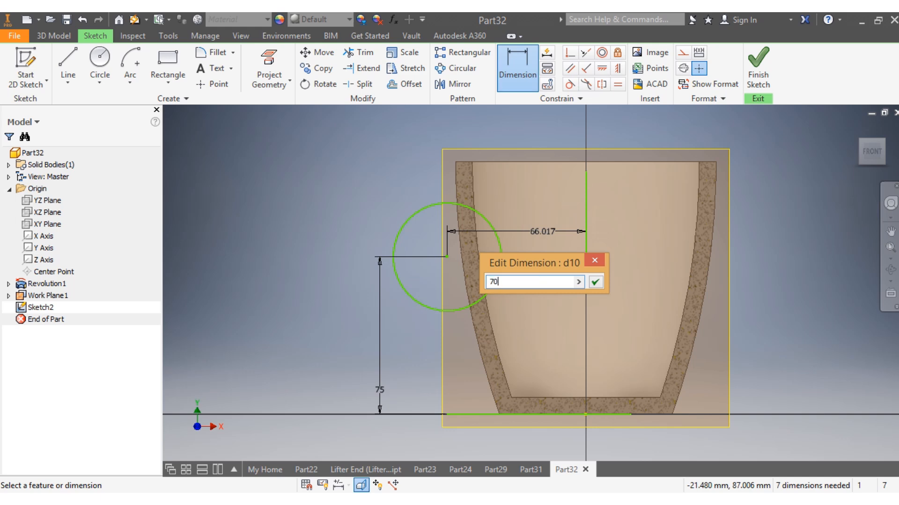
{"action": "key", "text": "Return"}
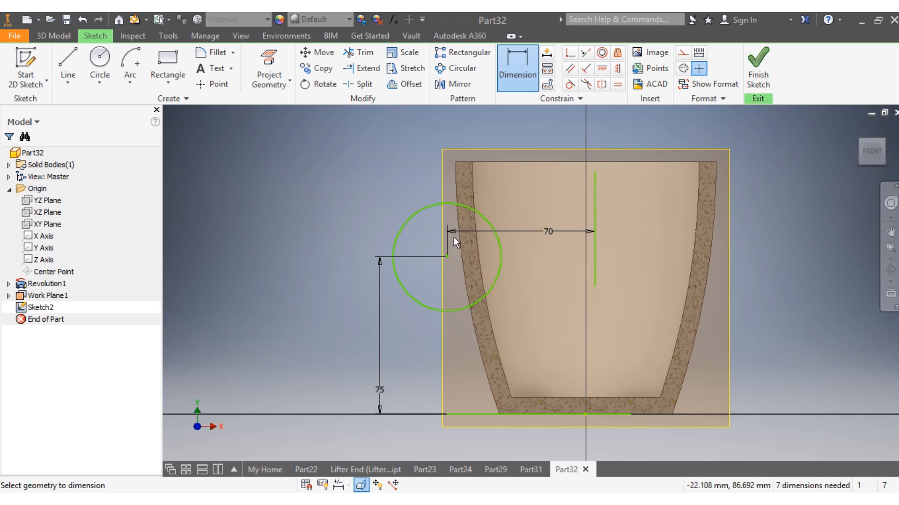
- Dimension the circle beside the cup wall to a 50 mm diameter
{"action": "left_click", "coordinate": [411, 214]}
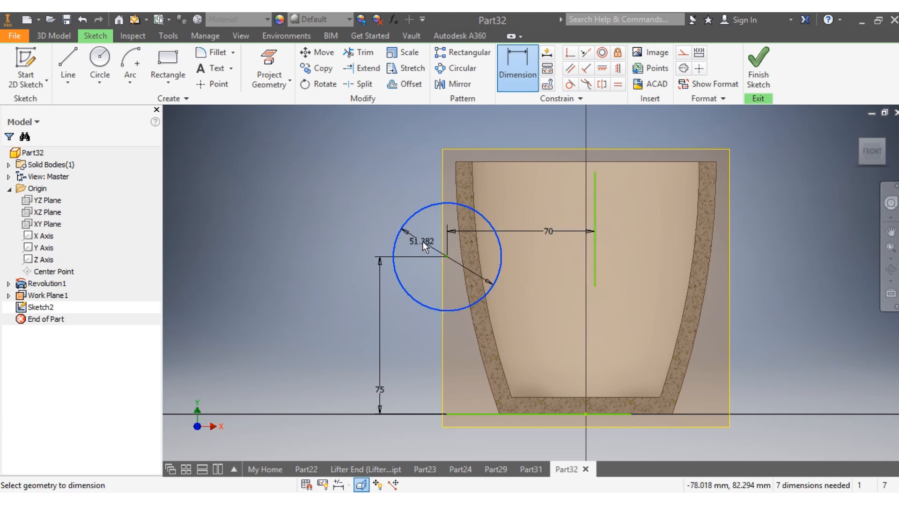
{"action": "left_click", "coordinate": [422, 242]}
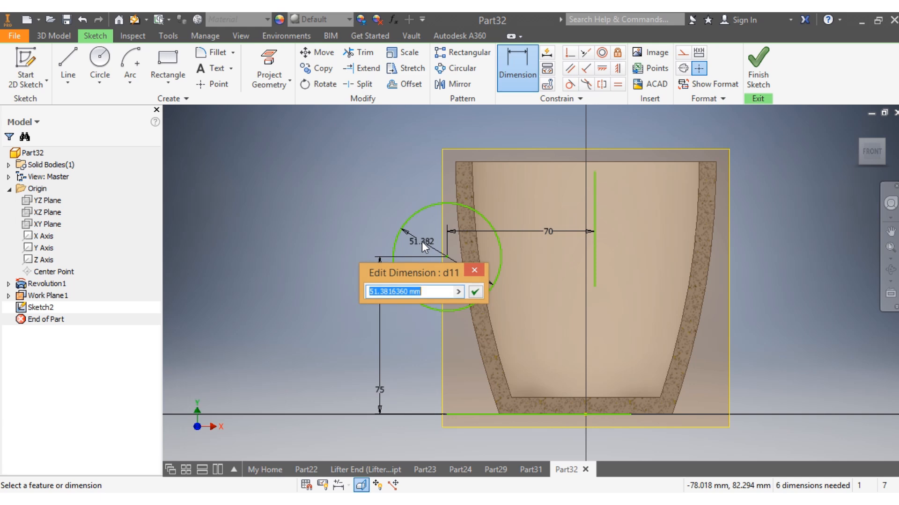
{"action": "type", "text": "50"}
{"action": "key", "text": "Return"}
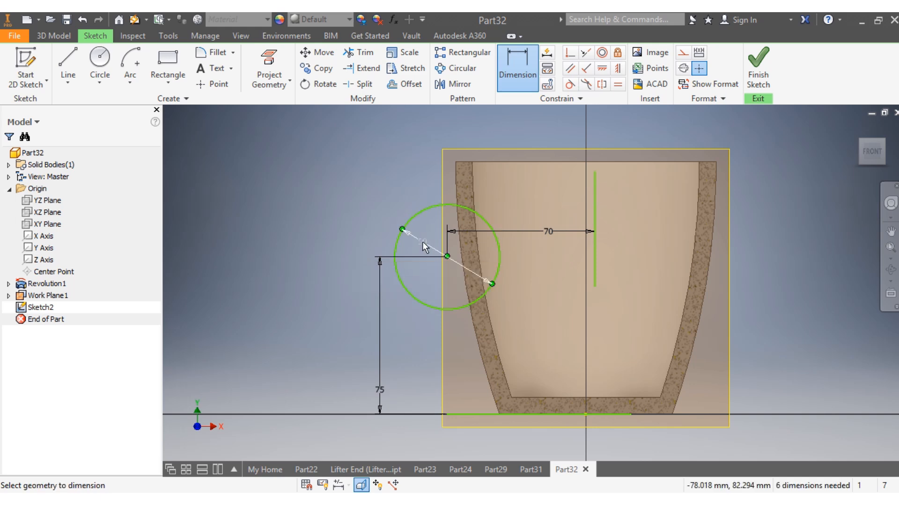
{"action": "scroll", "coordinate": [467, 260], "scroll_direction": "up", "scroll_amount": 3}
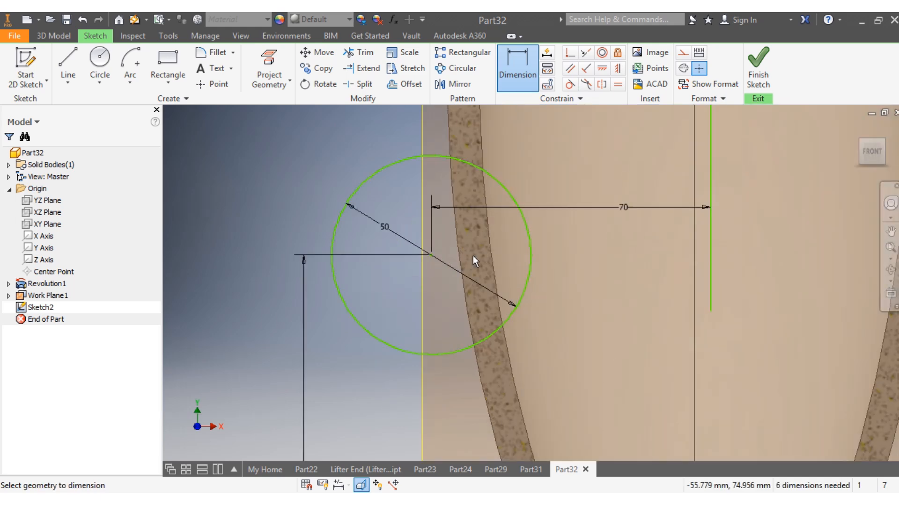
{"action": "scroll", "coordinate": [472, 256], "scroll_direction": "down", "scroll_amount": 3}
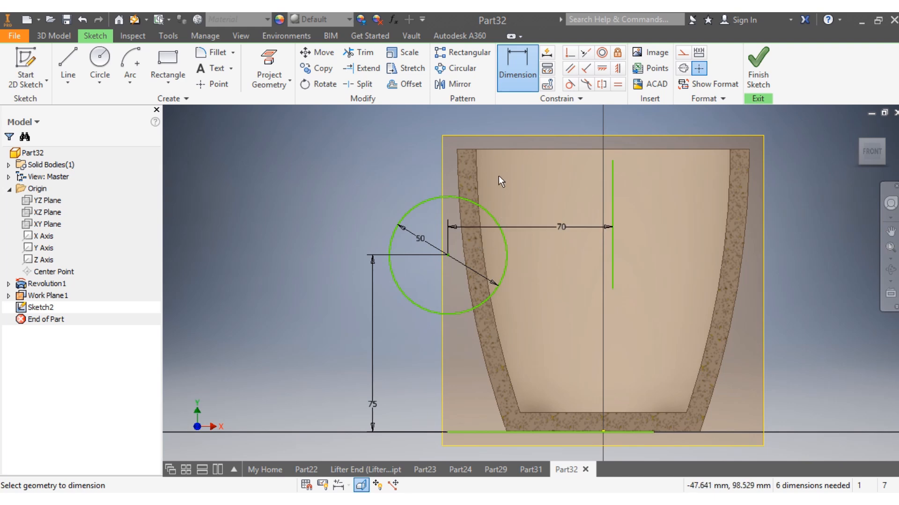
- Sketch a vertical line about 8 mm long inside the negative-X wall, crossing the upper part of the circle
{"action": "left_click", "coordinate": [68, 61]}
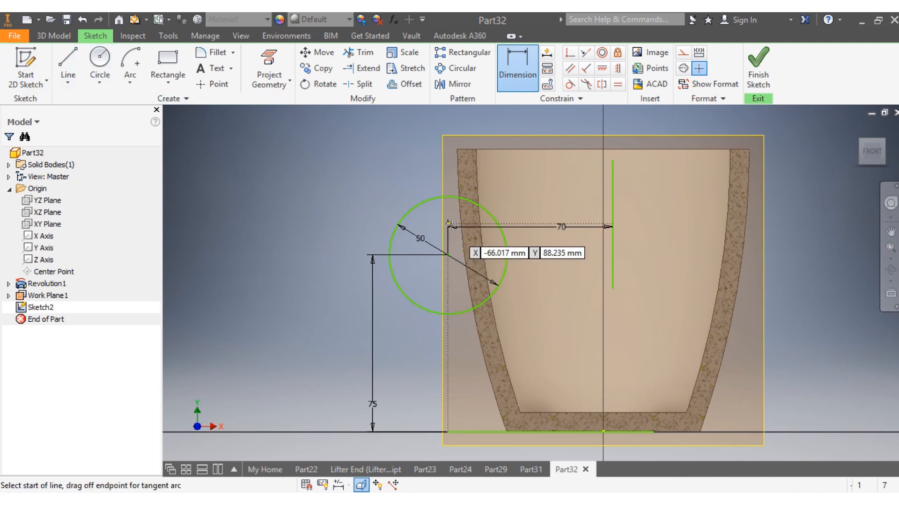
{"action": "scroll", "coordinate": [459, 217], "scroll_direction": "up", "scroll_amount": 2}
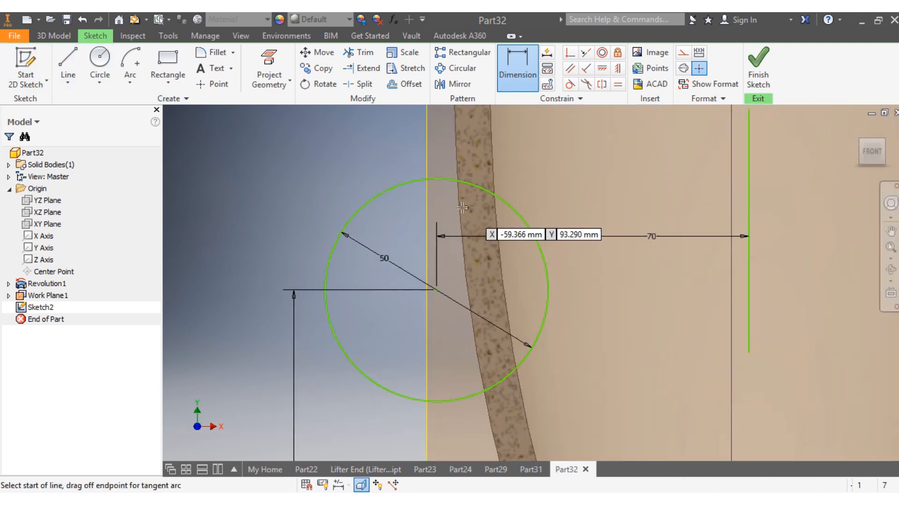
{"action": "left_click", "coordinate": [474, 172]}
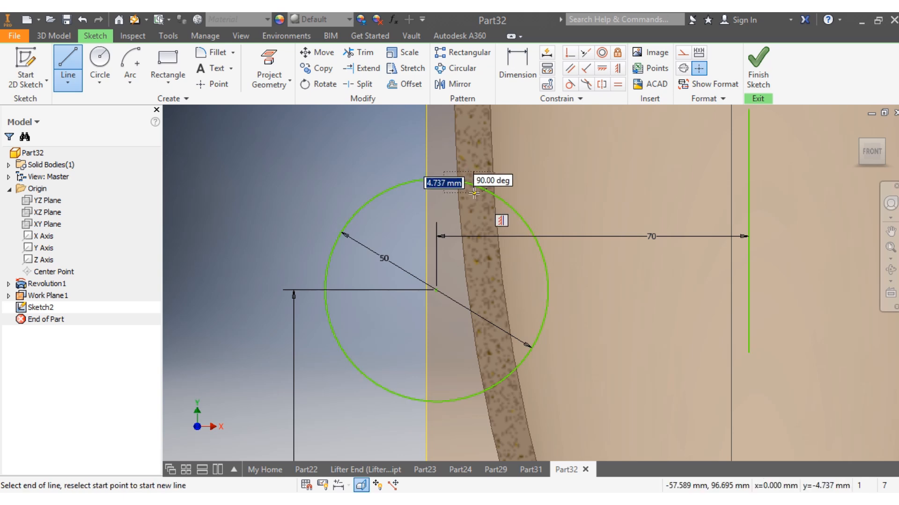
{"action": "left_click", "coordinate": [474, 208]}
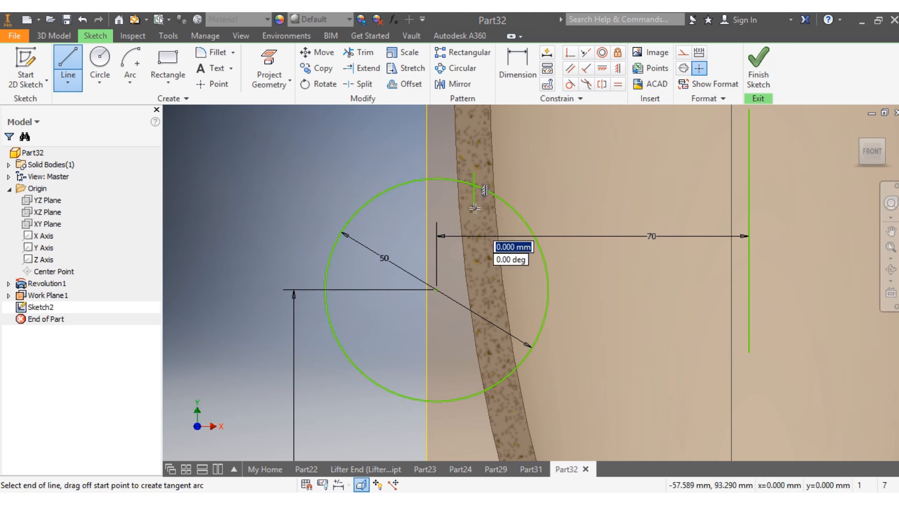
{"action": "key", "text": "Escape"}
{"action": "left_click", "coordinate": [481, 210]}
{"action": "scroll", "coordinate": [462, 339], "scroll_direction": "down", "scroll_amount": 5}
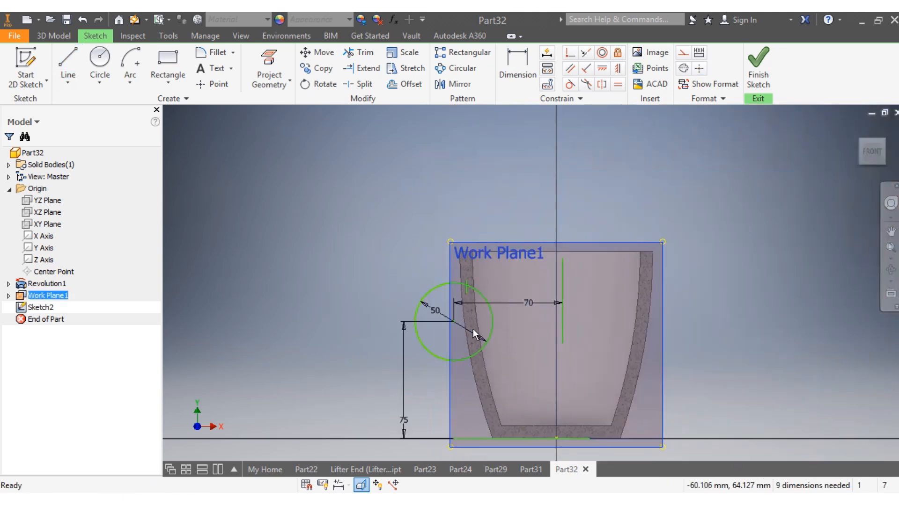
- Sketch a line sloping down at about 42° from the circle's lower outer side into the lower part of the cup wall
{"action": "left_click", "coordinate": [68, 63]}
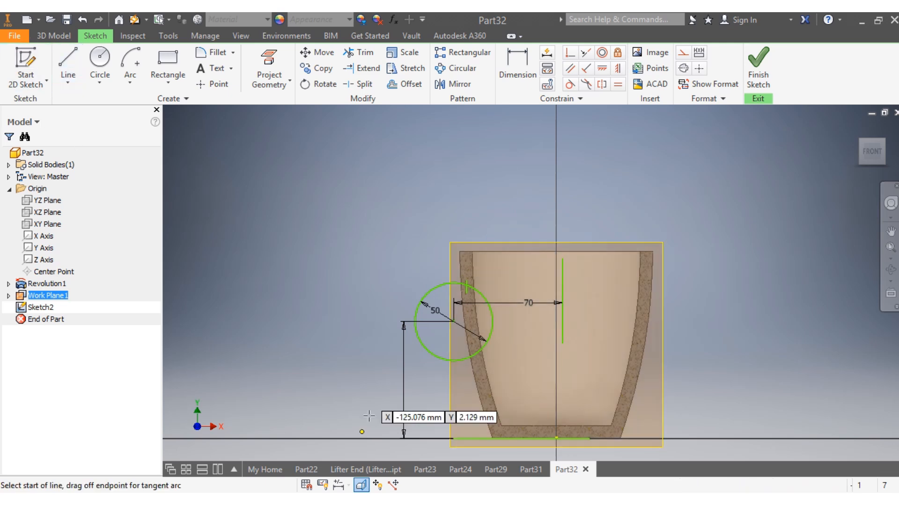
{"action": "scroll", "coordinate": [428, 365], "scroll_direction": "up", "scroll_amount": 3}
{"action": "scroll", "coordinate": [465, 319], "scroll_direction": "down", "scroll_amount": 2}
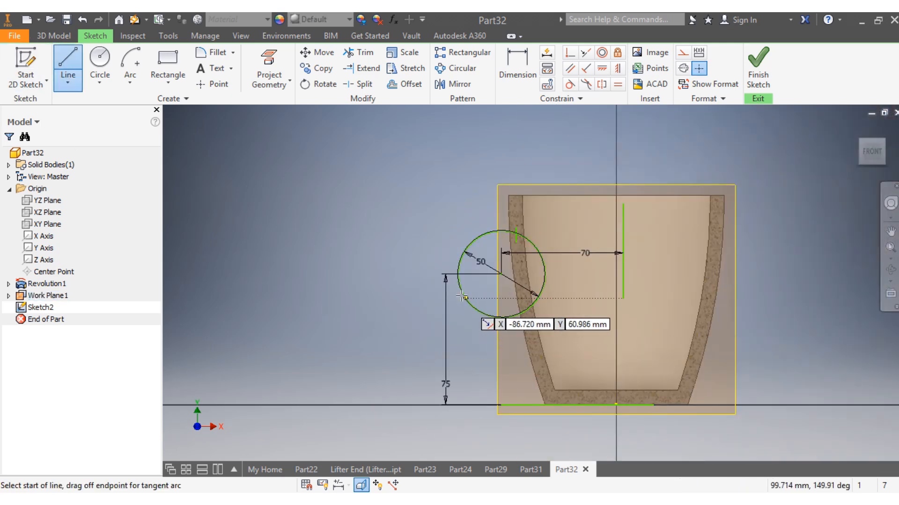
{"action": "left_click", "coordinate": [462, 293]}
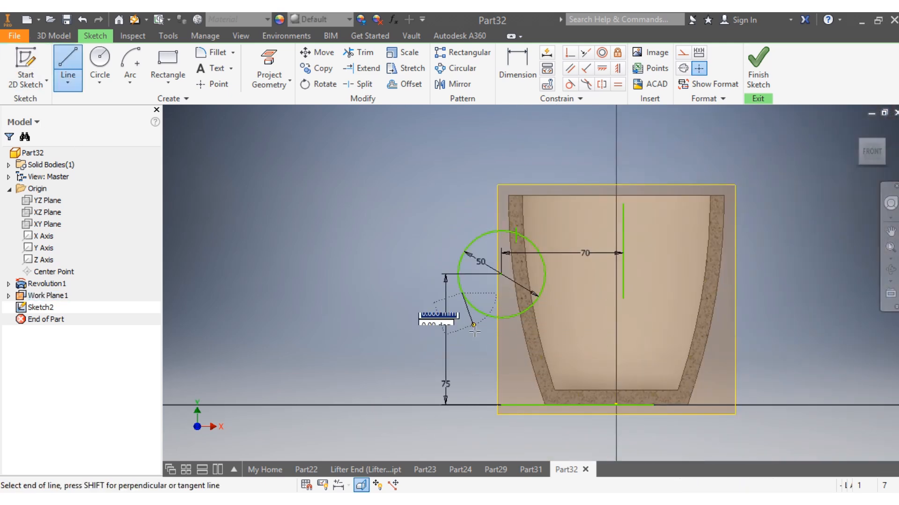
{"action": "left_click", "coordinate": [538, 361]}
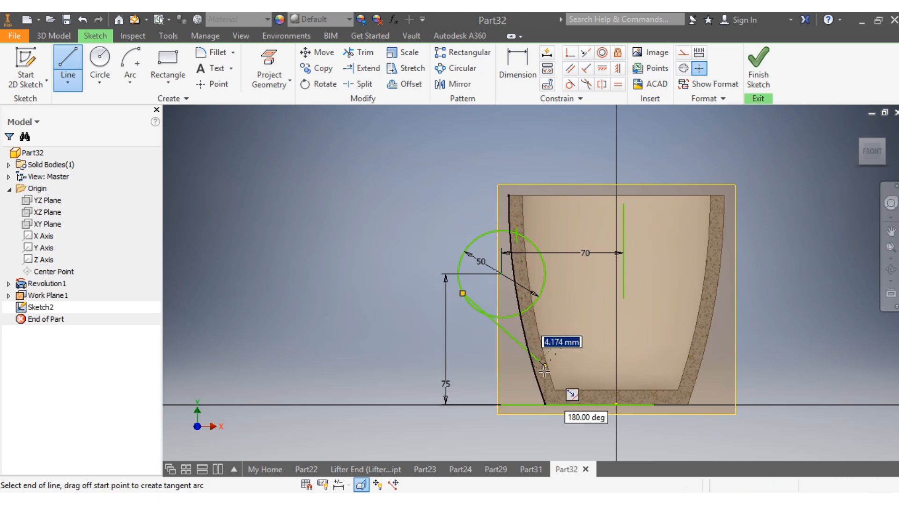
{"action": "scroll", "coordinate": [543, 370], "scroll_direction": "up", "scroll_amount": 2}
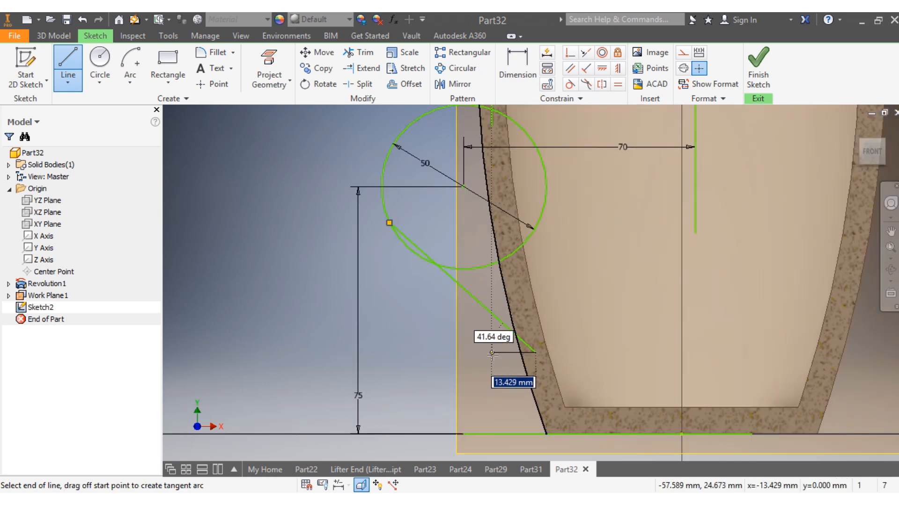
{"action": "key", "text": "Escape"}
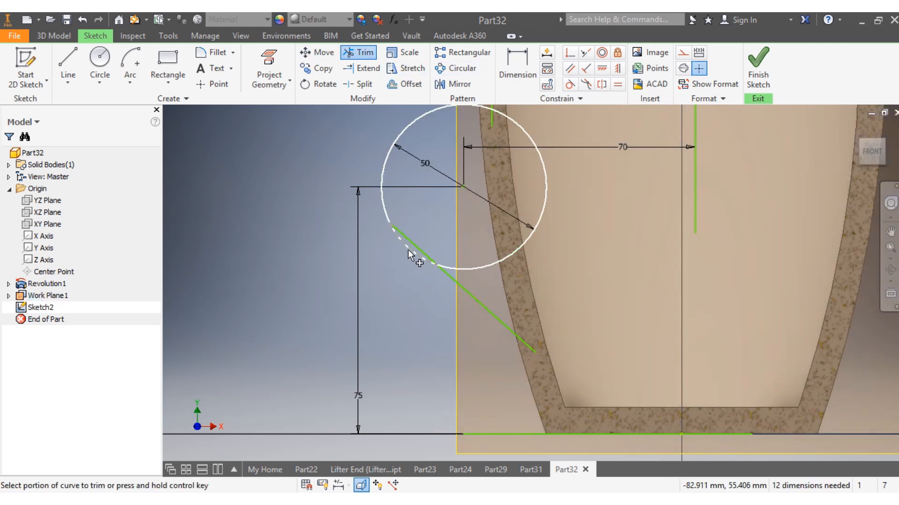
- Trim the circle's lower and inner arcs, keeping the outer arc between the short vertical line and the sloping line
{"action": "left_click", "coordinate": [408, 249]}
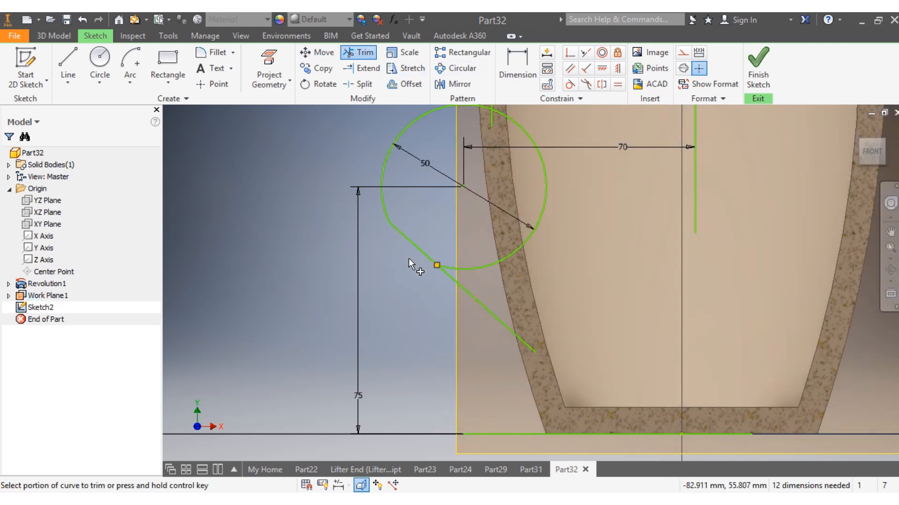
{"action": "scroll", "coordinate": [500, 284], "scroll_direction": "down", "scroll_amount": 5}
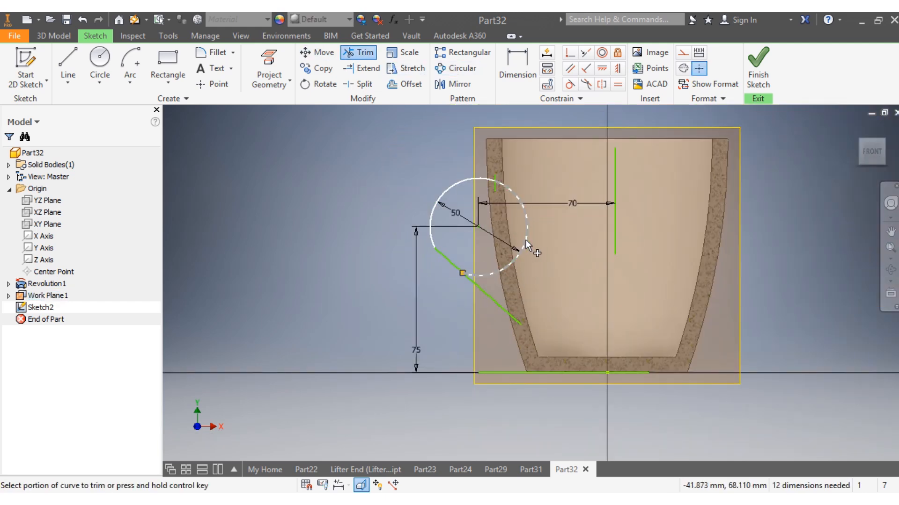
{"action": "left_click", "coordinate": [526, 241]}
{"action": "scroll", "coordinate": [526, 240], "scroll_direction": "up", "scroll_amount": 3}
{"action": "left_click", "coordinate": [518, 61]}
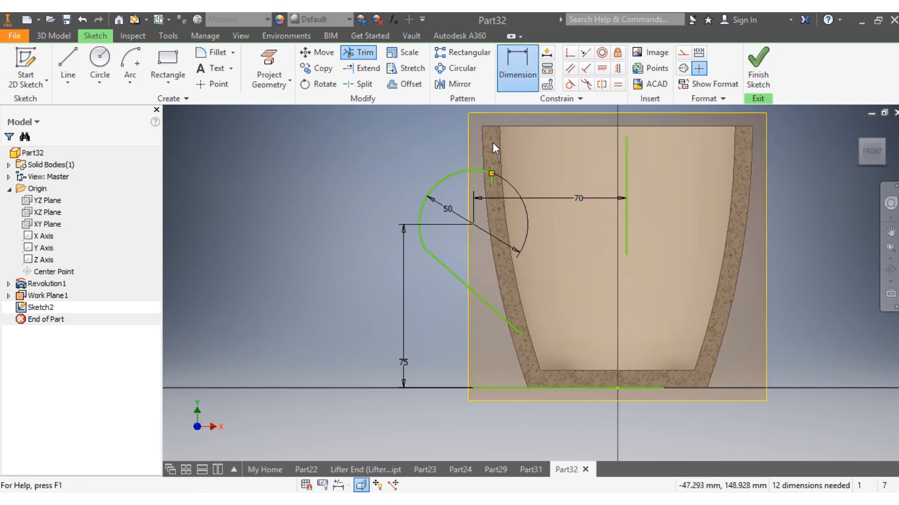
{"action": "scroll", "coordinate": [489, 187], "scroll_direction": "up", "scroll_amount": 4}
{"action": "left_click", "coordinate": [499, 166]}
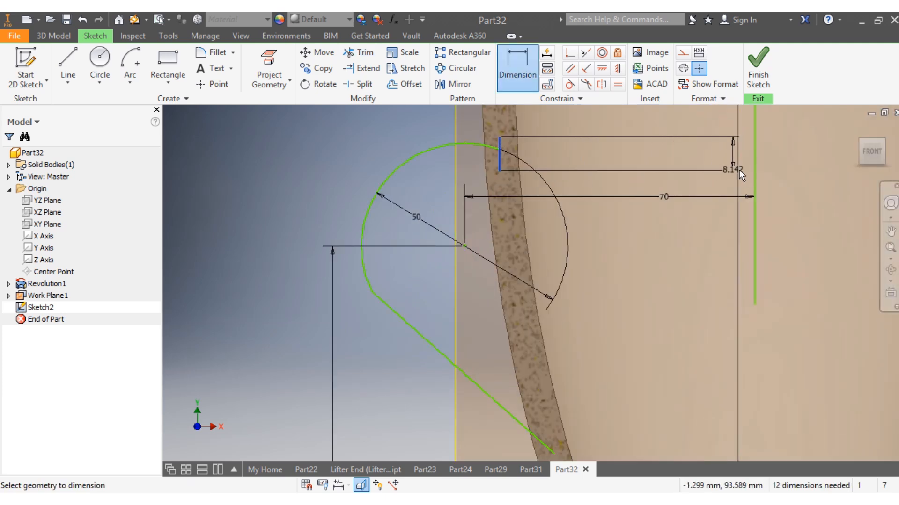
{"action": "left_click", "coordinate": [754, 172]}
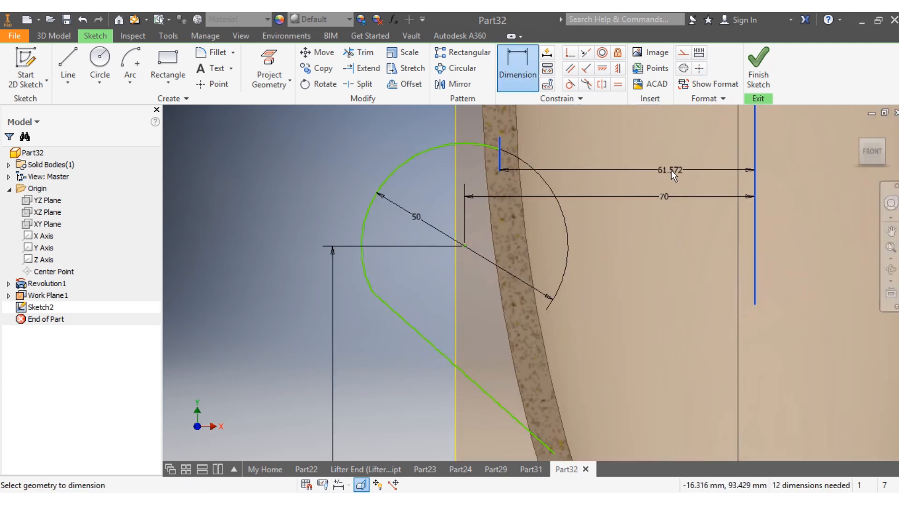
{"action": "left_click", "coordinate": [669, 168]}
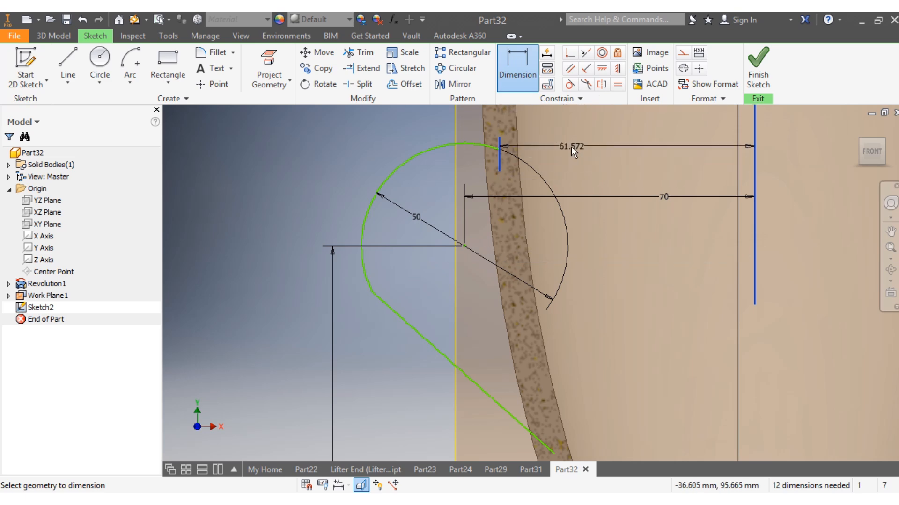
{"action": "key", "text": "Escape"}
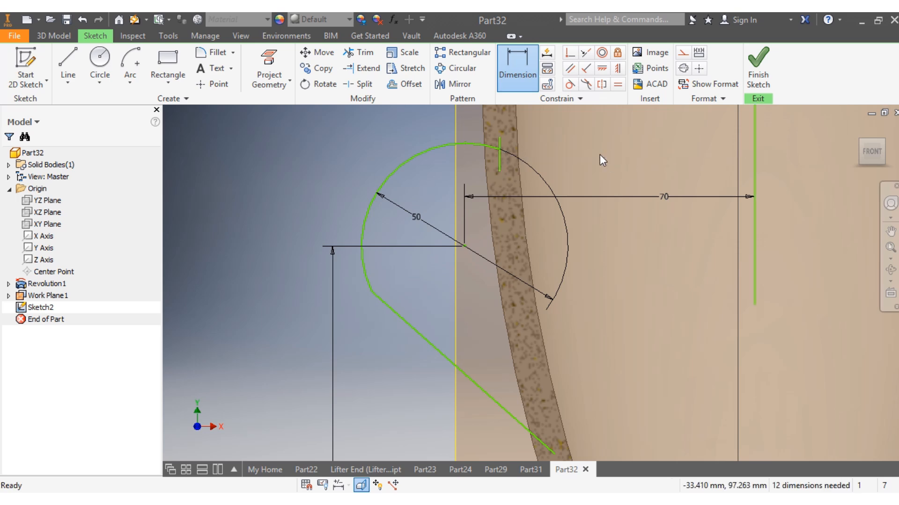
{"action": "scroll", "coordinate": [578, 290], "scroll_direction": "up", "scroll_amount": 3}
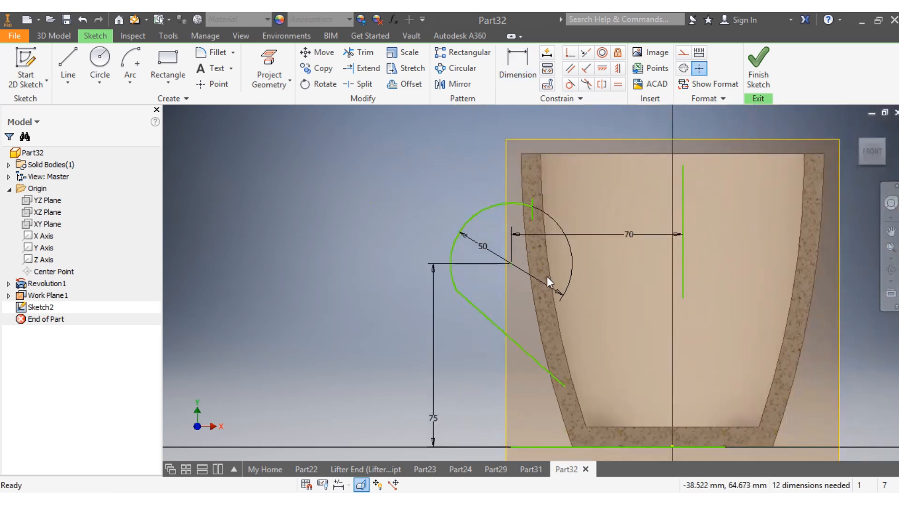
- Delete the short vertical line at the arc's upper end and the vertical and base reference lines, and finish the handle path sketch
{"action": "left_click", "coordinate": [535, 215]}
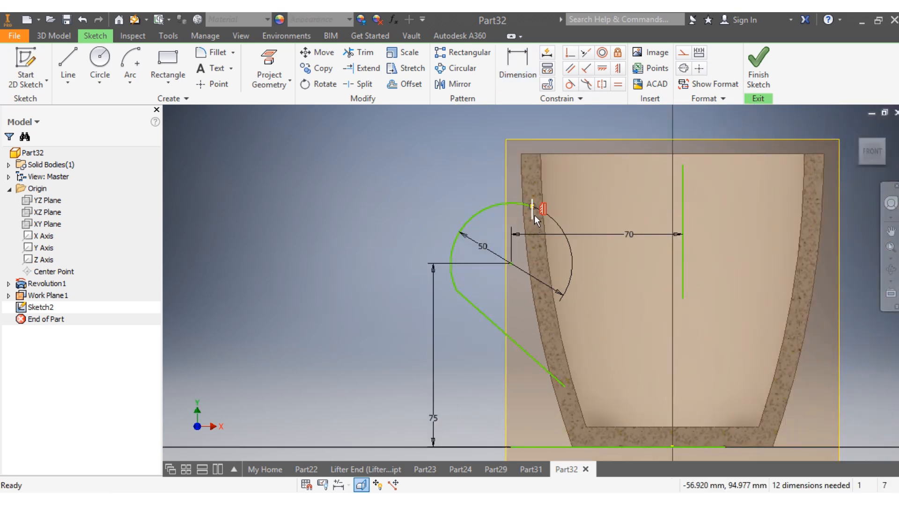
{"action": "left_click", "coordinate": [682, 280]}
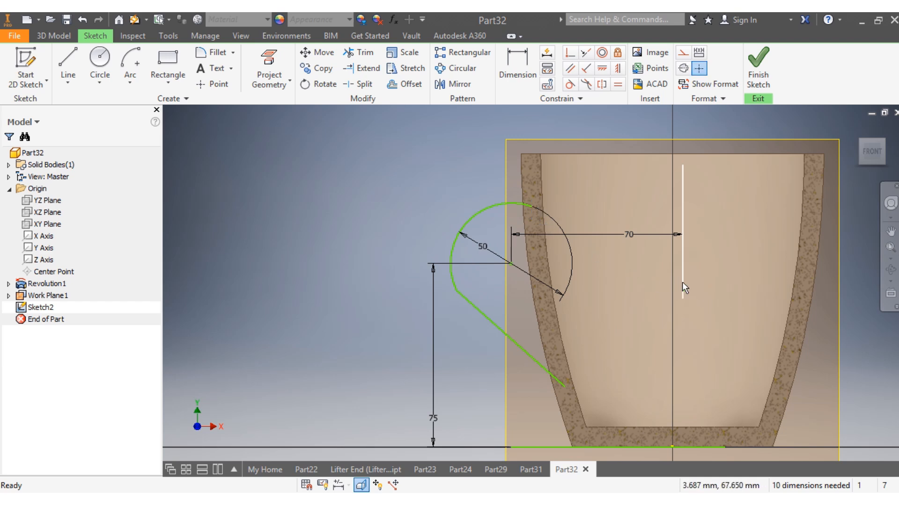
{"action": "key", "text": "Delete"}
{"action": "scroll", "coordinate": [658, 333], "scroll_direction": "up", "scroll_amount": 4}
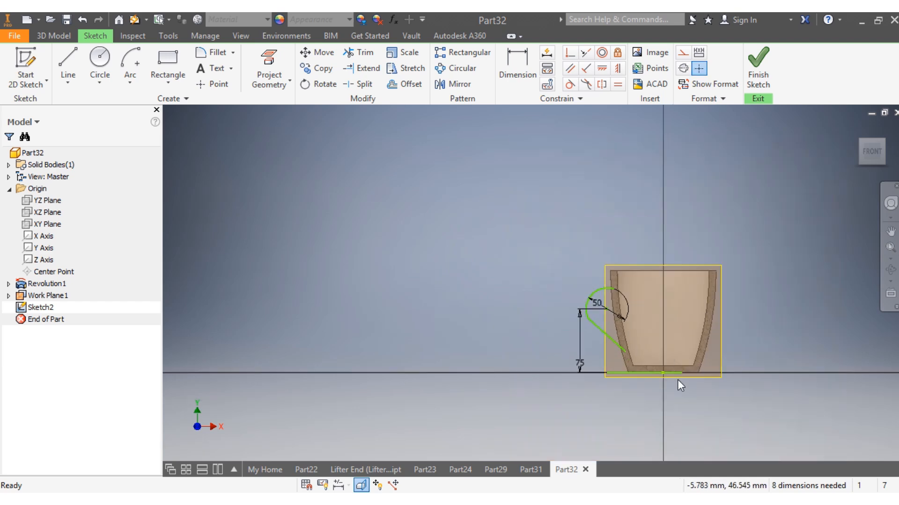
{"action": "left_click", "coordinate": [614, 372]}
{"action": "key", "text": "Delete"}
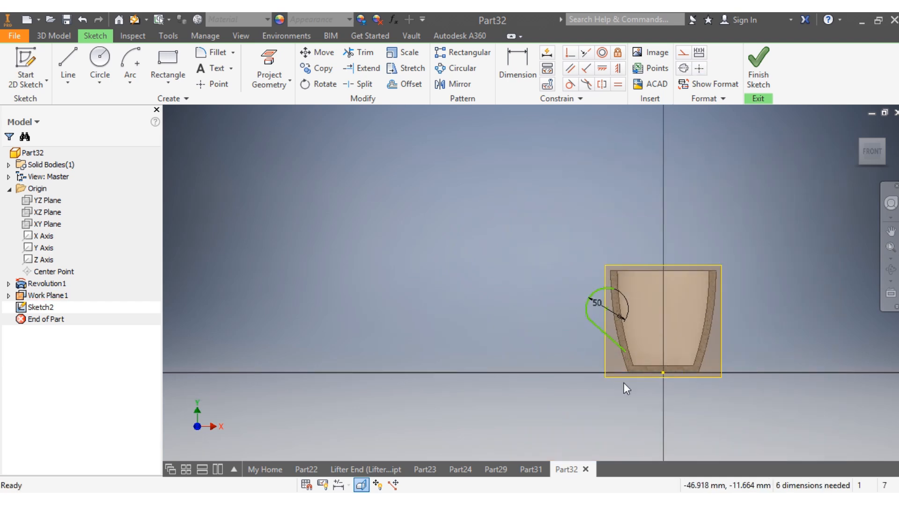
{"action": "scroll", "coordinate": [612, 367], "scroll_direction": "down", "scroll_amount": 3}
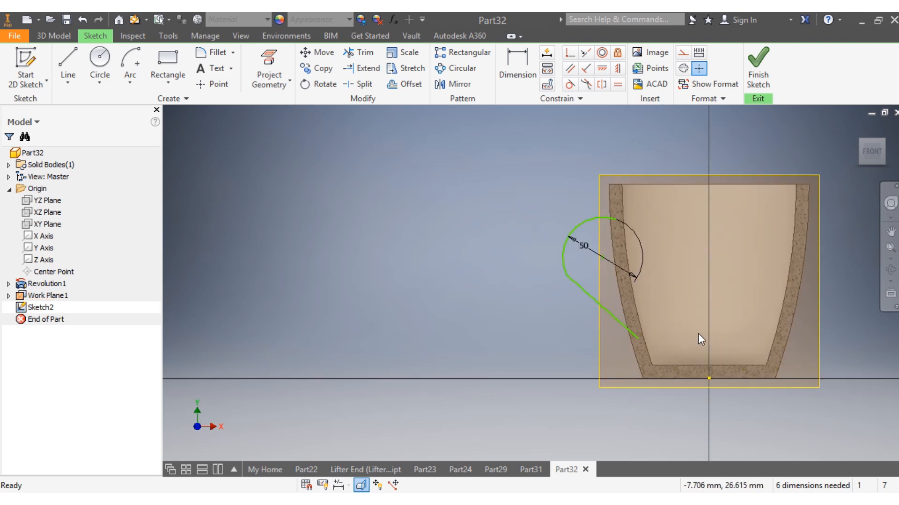
{"action": "left_click", "coordinate": [758, 72]}
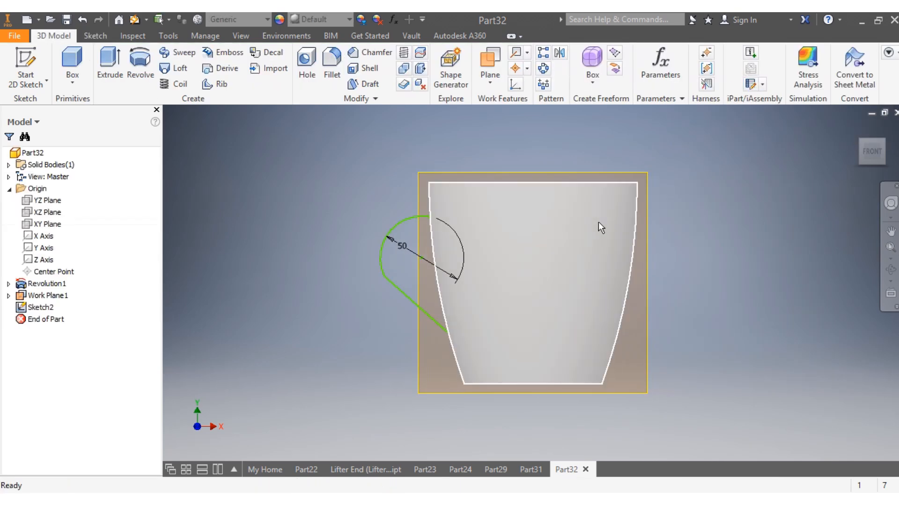
- Create a work plane parallel to the YZ plane, offset about -61.5 mm toward the handle arc's upper end
{"action": "left_click", "coordinate": [854, 152]}
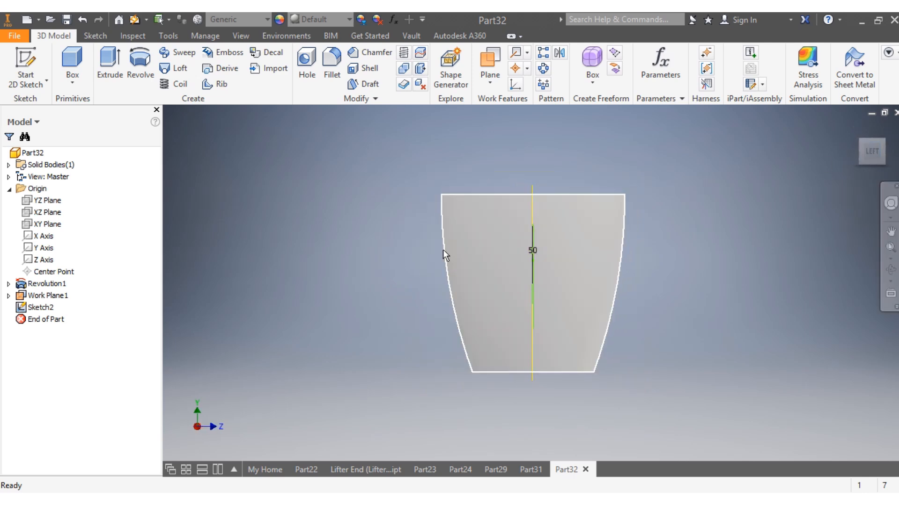
{"action": "left_click", "coordinate": [46, 204]}
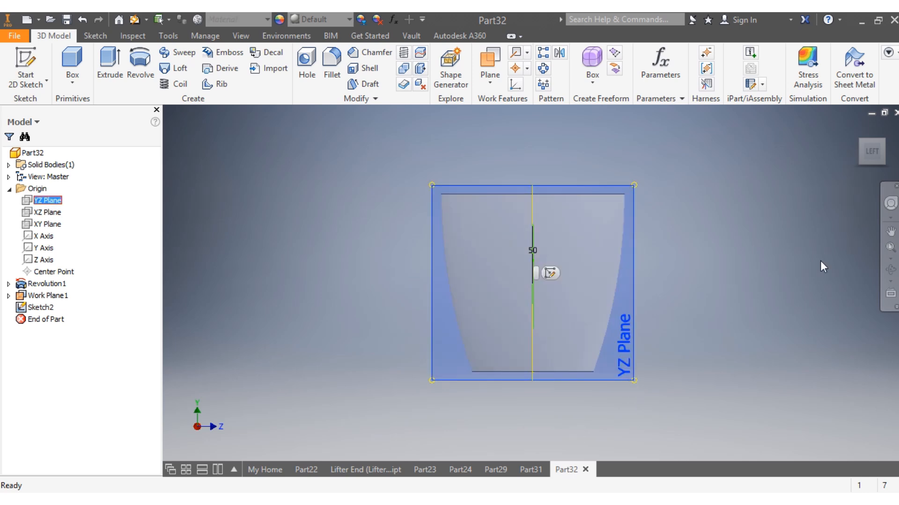
{"action": "left_click", "coordinate": [490, 58]}
{"action": "left_click", "coordinate": [626, 379]}
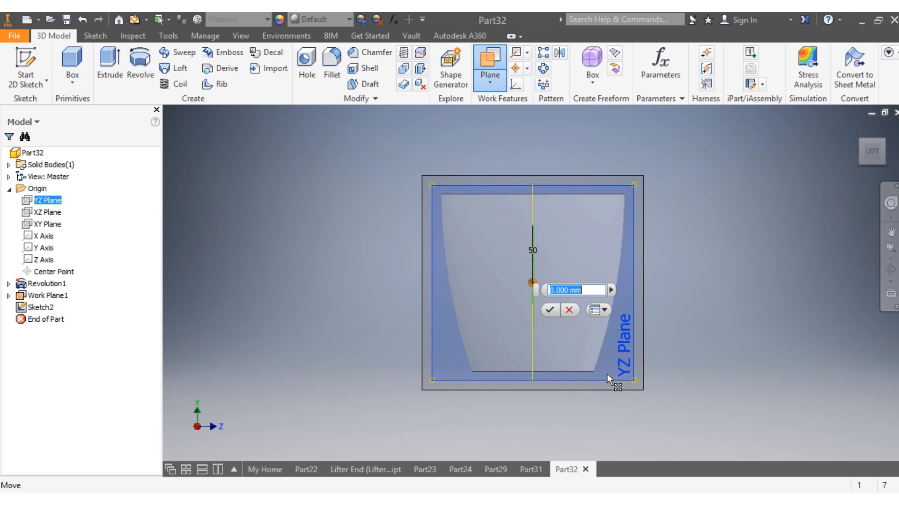
{"action": "left_click_drag", "start_coordinate": [866, 156], "coordinate": [842, 156]}
{"action": "left_click", "coordinate": [864, 153]}
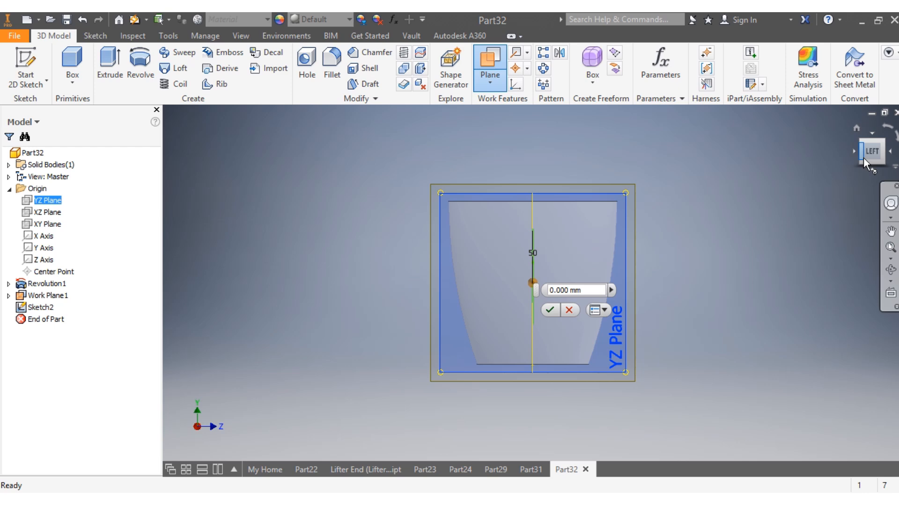
{"action": "left_click", "coordinate": [862, 156]}
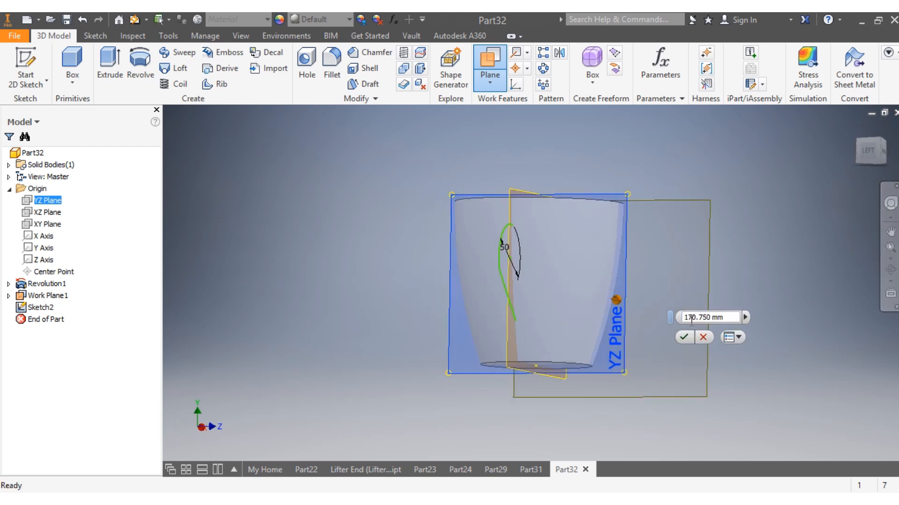
{"action": "left_click_drag", "start_coordinate": [709, 319], "coordinate": [685, 318]}
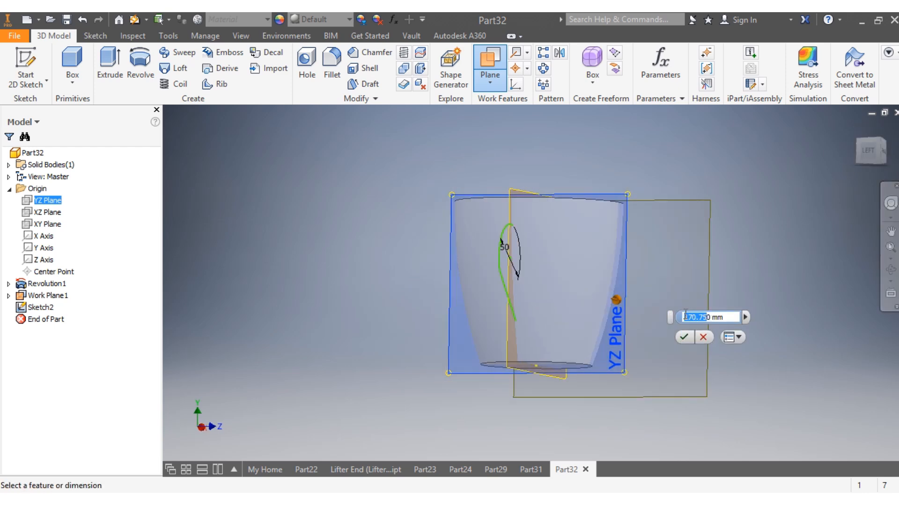
{"action": "key", "text": "BackSpace"}
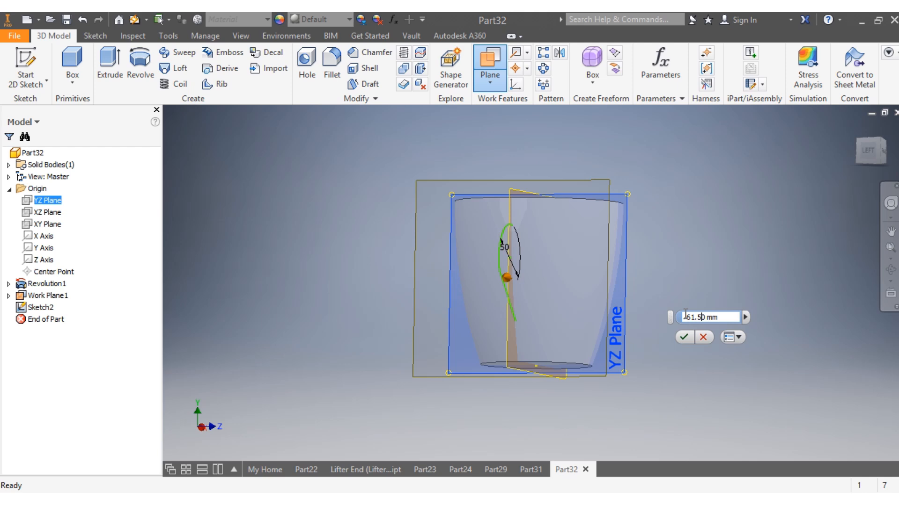
{"action": "type", "text": "22"}
{"action": "key", "text": "Return"}
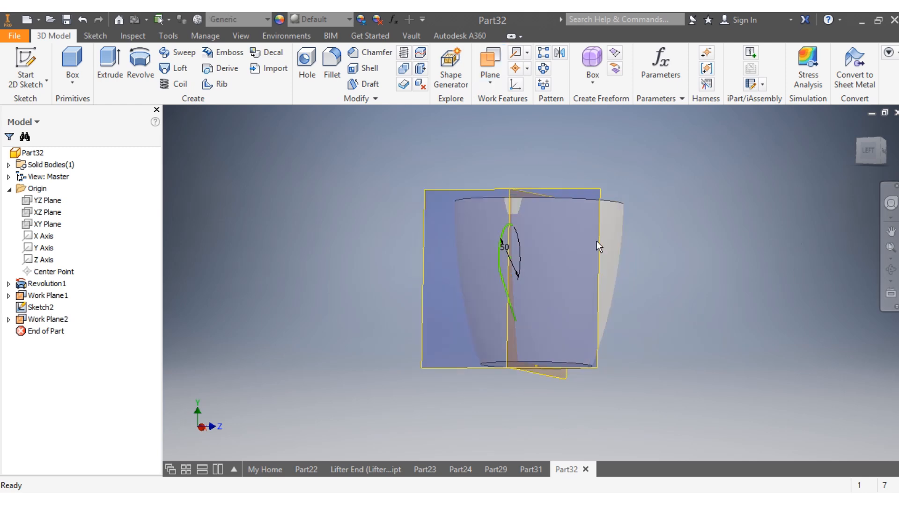
- Start a sketch on the new offset work plane and slice the graphics at that plane
{"action": "scroll", "coordinate": [559, 365], "scroll_direction": "down", "scroll_amount": 6}
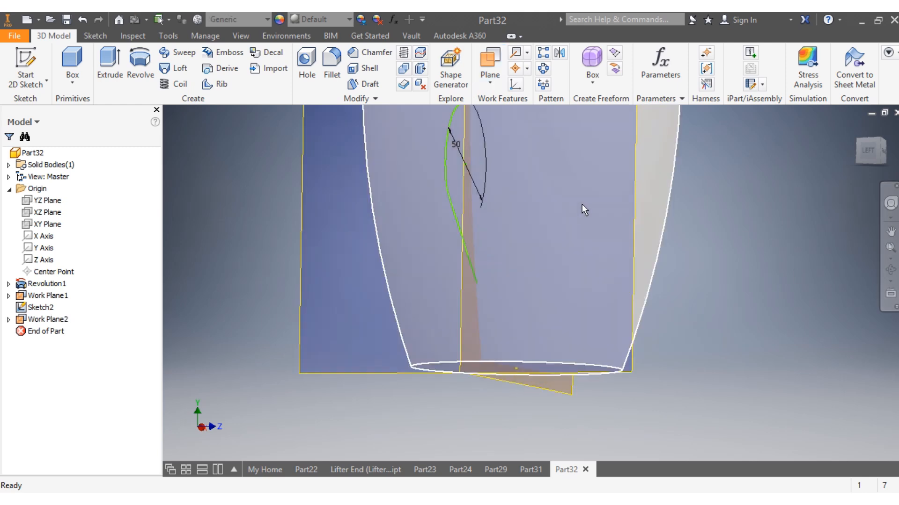
{"action": "scroll", "coordinate": [599, 362], "scroll_direction": "up", "scroll_amount": 5}
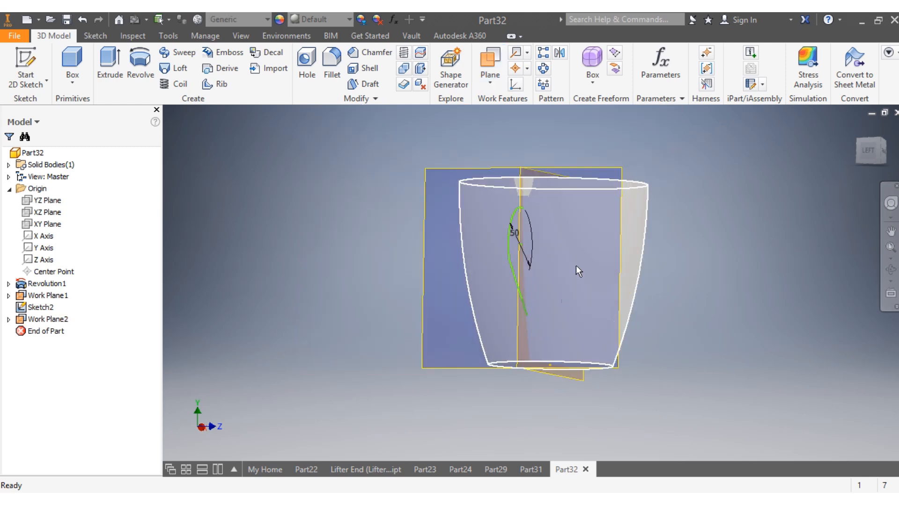
{"action": "right_click", "coordinate": [617, 173]}
{"action": "left_click", "coordinate": [613, 192]}
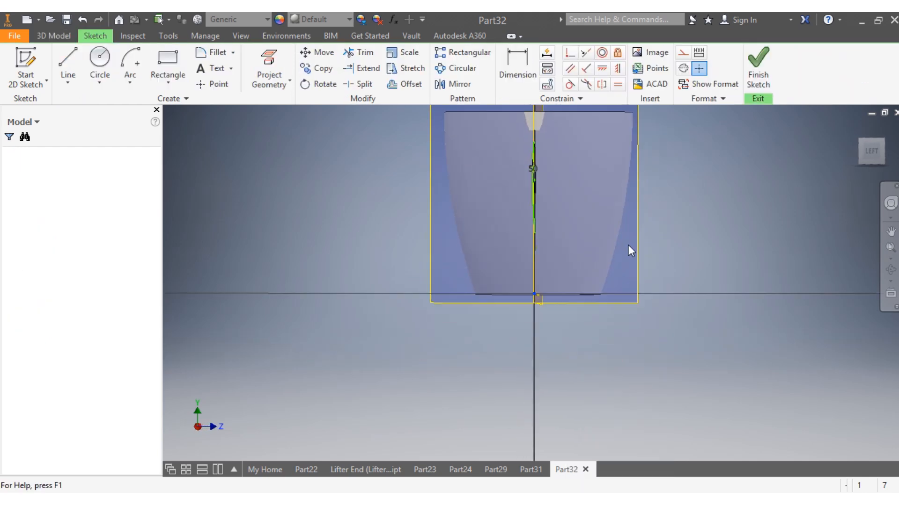
{"action": "right_click", "coordinate": [633, 289]}
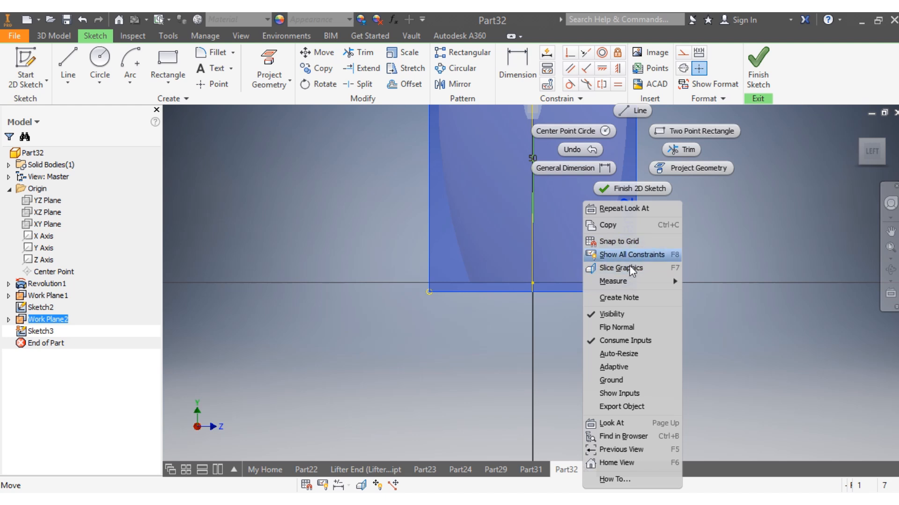
{"action": "left_click", "coordinate": [625, 270]}
- Sketch an ellipse centred on the handle arc's upper end, with a horizontal major axis and a minor radius of about 6 mm
{"action": "scroll", "coordinate": [620, 271], "scroll_direction": "down", "scroll_amount": 5}
{"action": "scroll", "coordinate": [591, 242], "scroll_direction": "up", "scroll_amount": 6}
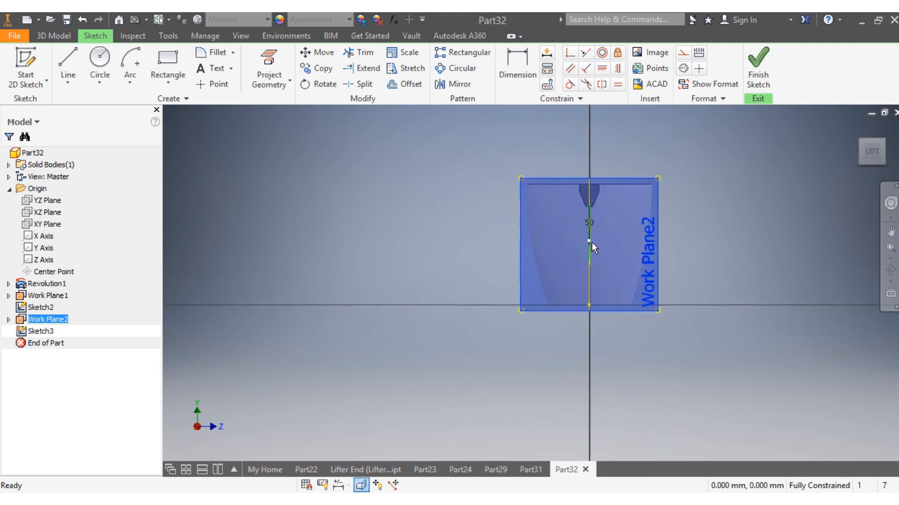
{"action": "scroll", "coordinate": [588, 178], "scroll_direction": "up", "scroll_amount": 3}
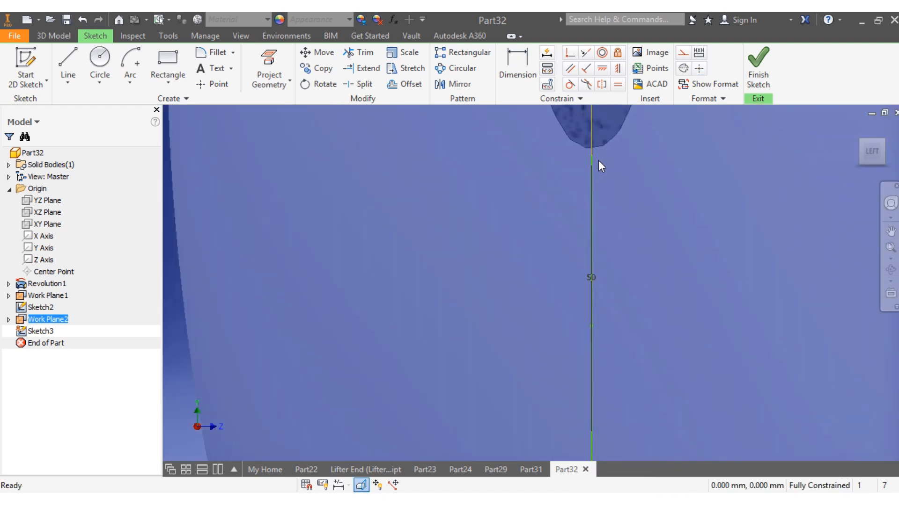
{"action": "scroll", "coordinate": [599, 161], "scroll_direction": "down", "scroll_amount": 2}
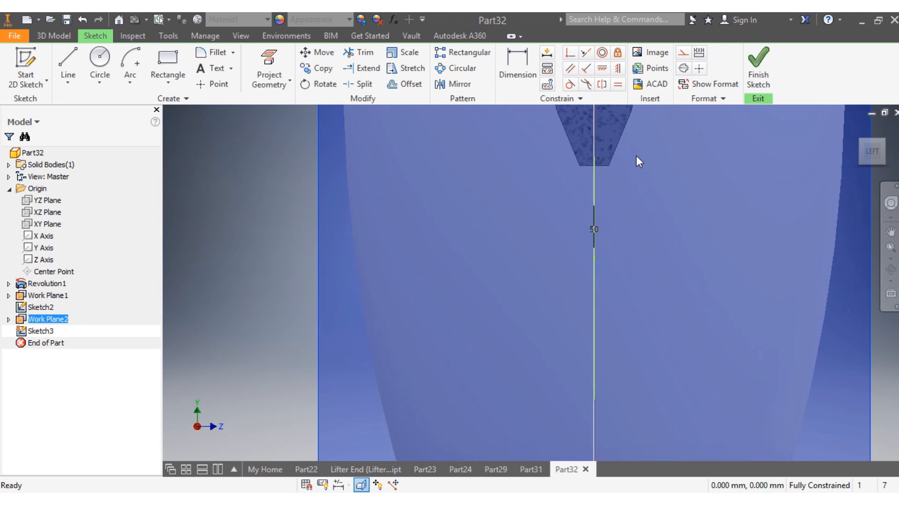
{"action": "left_click_drag", "start_coordinate": [866, 159], "coordinate": [852, 158]}
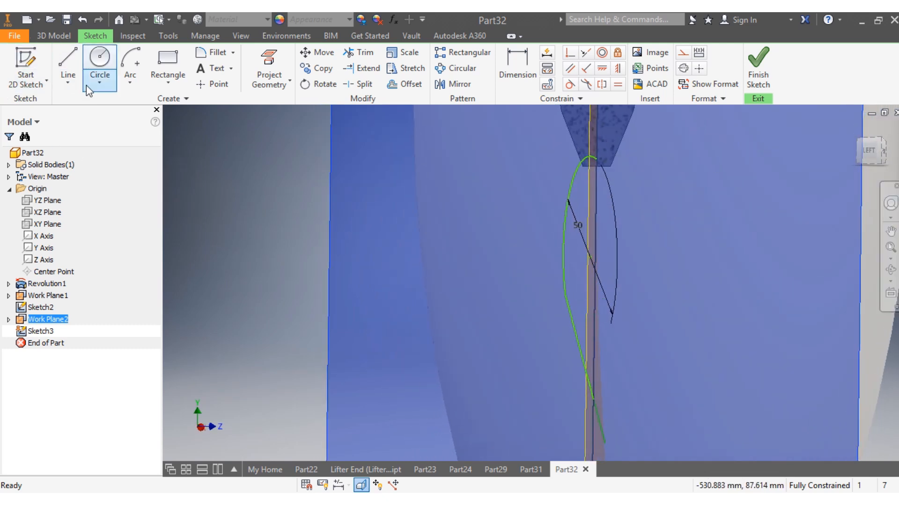
{"action": "left_click", "coordinate": [99, 80]}
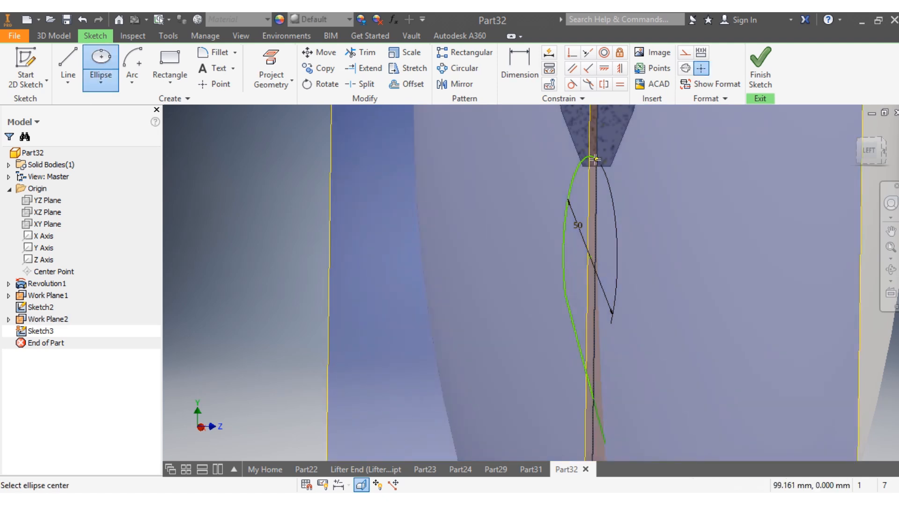
{"action": "left_click", "coordinate": [595, 159]}
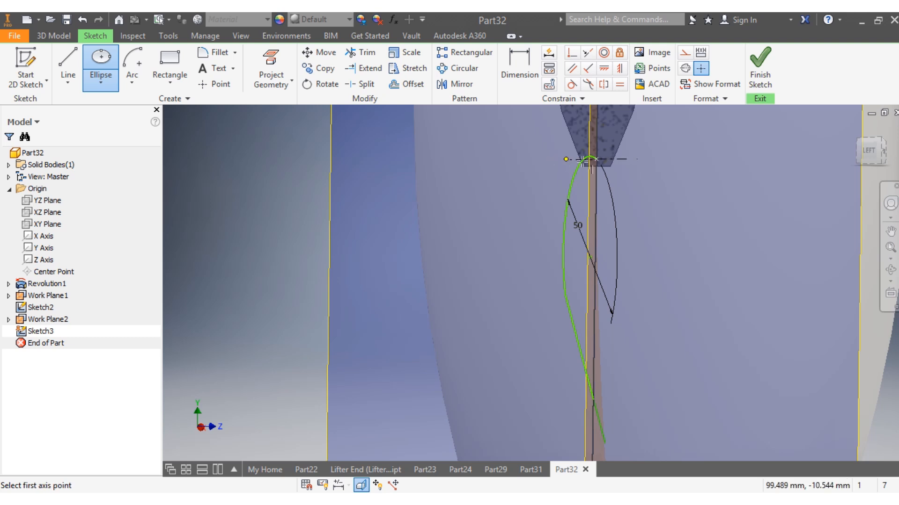
{"action": "left_click", "coordinate": [542, 160]}
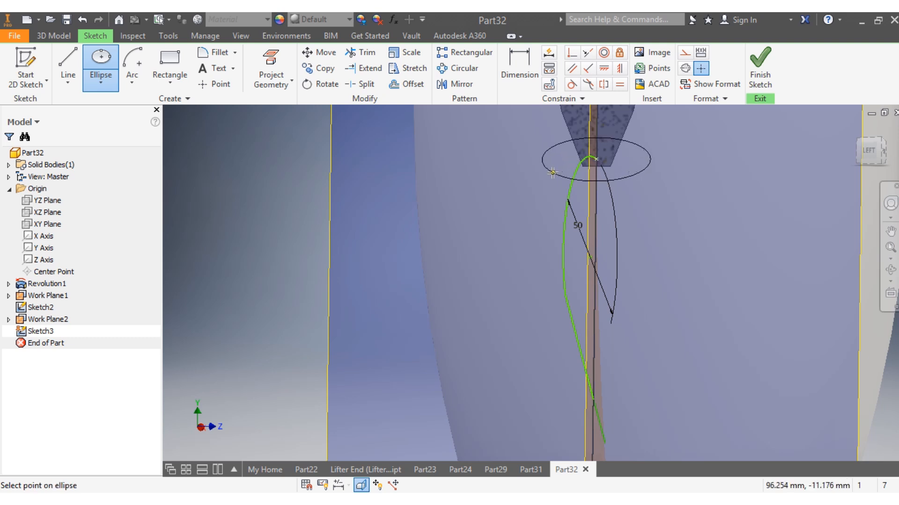
{"action": "left_click", "coordinate": [555, 176]}
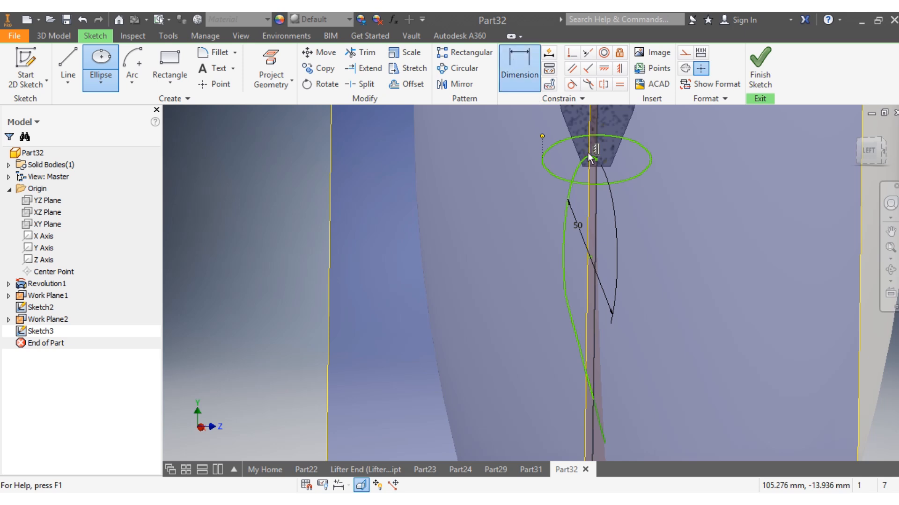
- Dimension the ellipse's minor radius to 6.5 mm and move its centre back onto the handle arc's upper end
{"action": "key", "text": "d"}
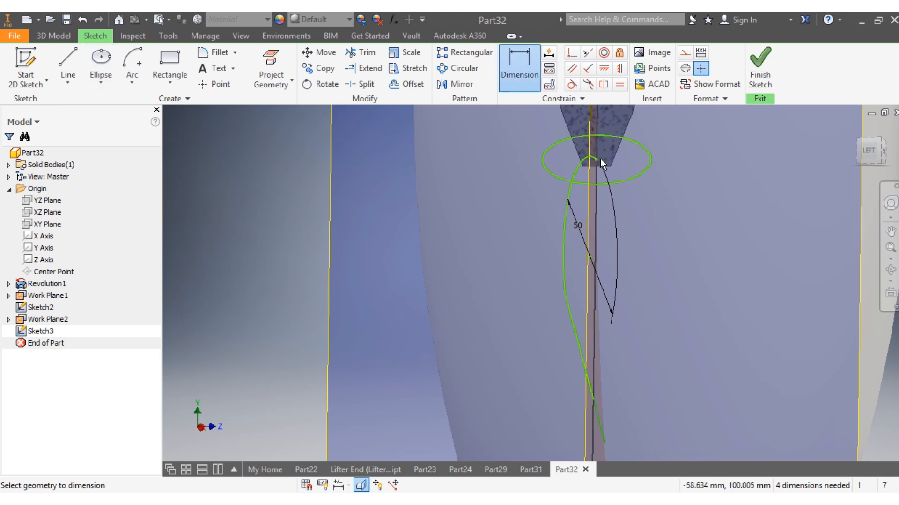
{"action": "left_click", "coordinate": [636, 146]}
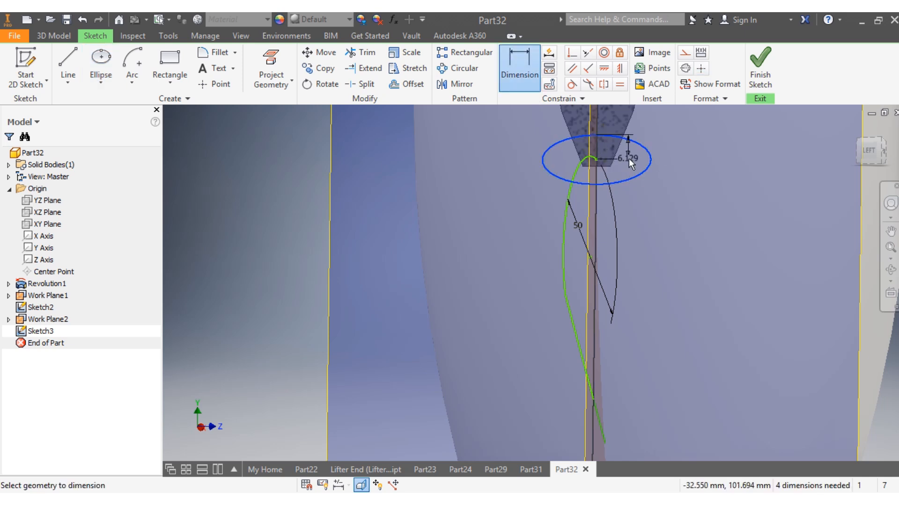
{"action": "left_click", "coordinate": [628, 158]}
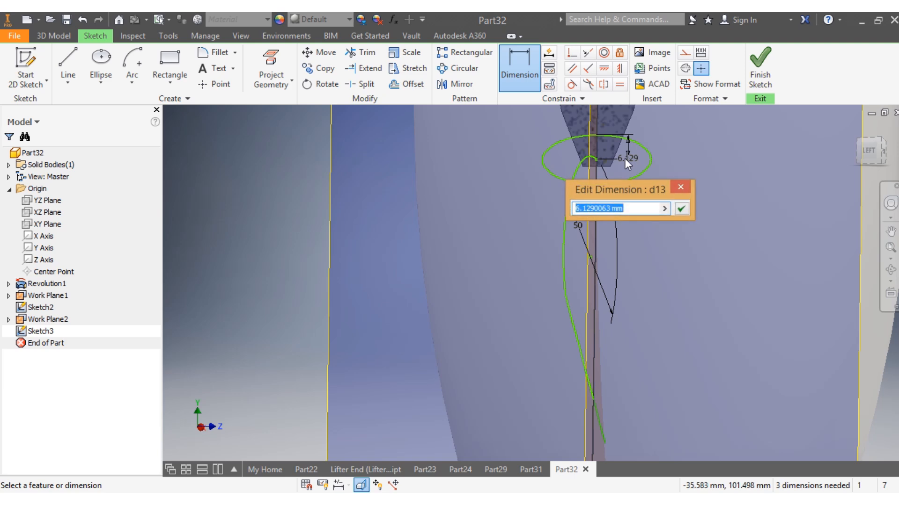
{"action": "type", "text": "7"}
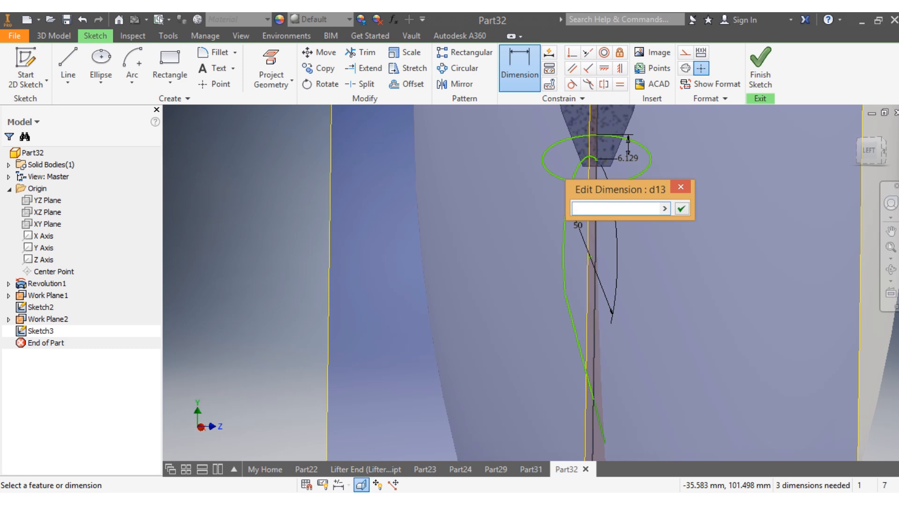
{"action": "key", "text": "Return"}
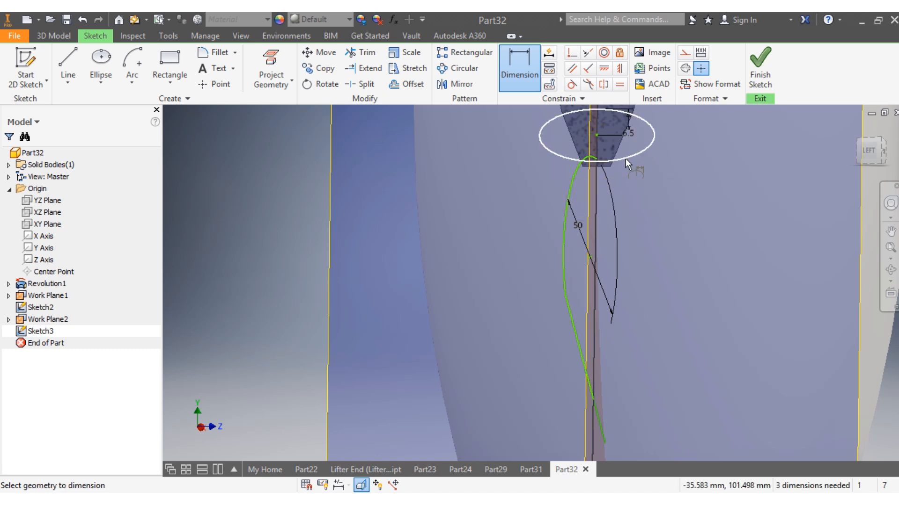
{"action": "key", "text": "Escape"}
{"action": "left_click", "coordinate": [596, 141]}
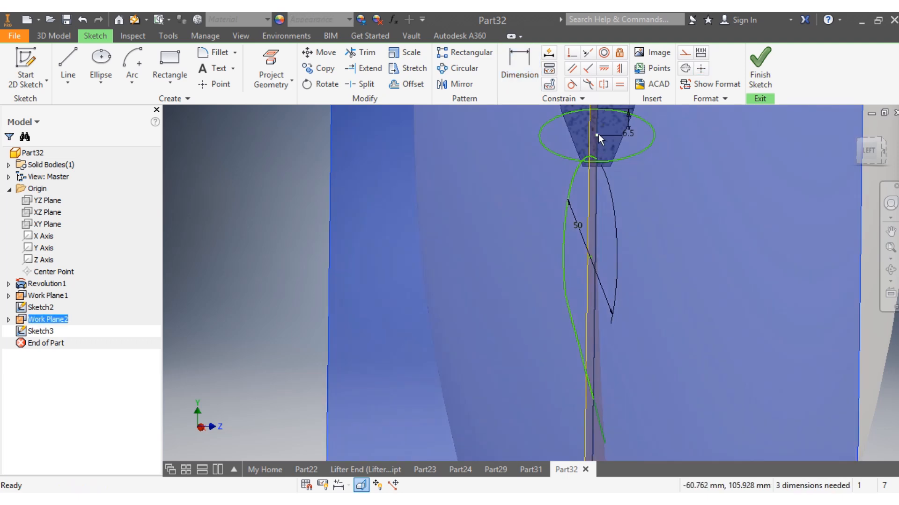
{"action": "left_click_drag", "start_coordinate": [602, 154], "coordinate": [597, 160]}
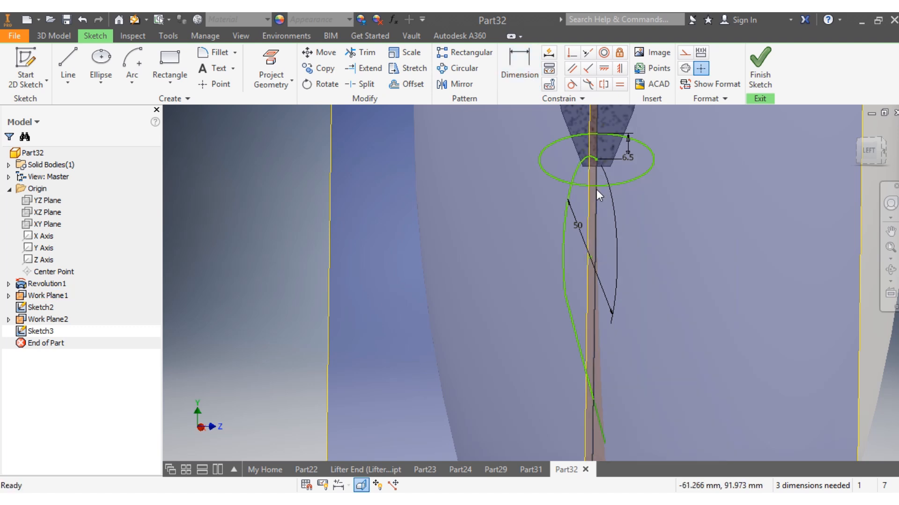
- Dimension the ellipse's horizontal major radius to 8 mm
{"action": "left_click", "coordinate": [613, 184]}
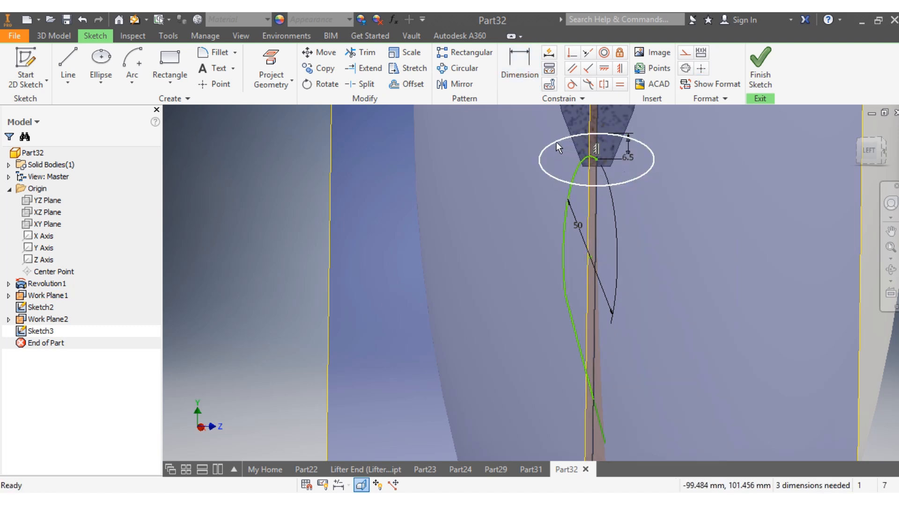
{"action": "left_click", "coordinate": [519, 53]}
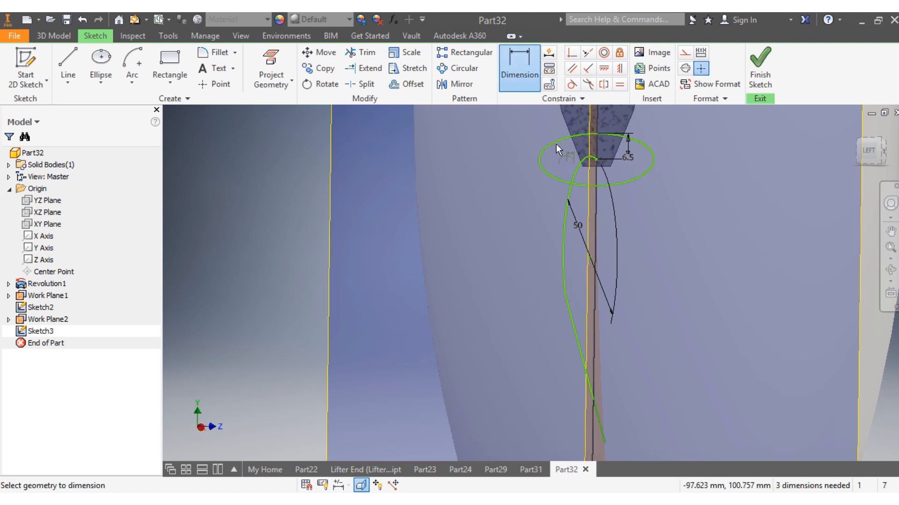
{"action": "left_click", "coordinate": [555, 148]}
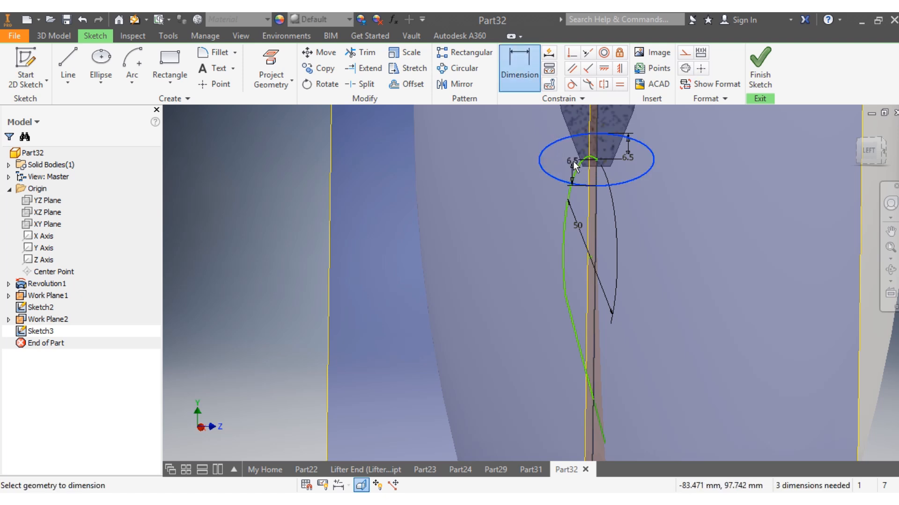
{"action": "left_click", "coordinate": [576, 175]}
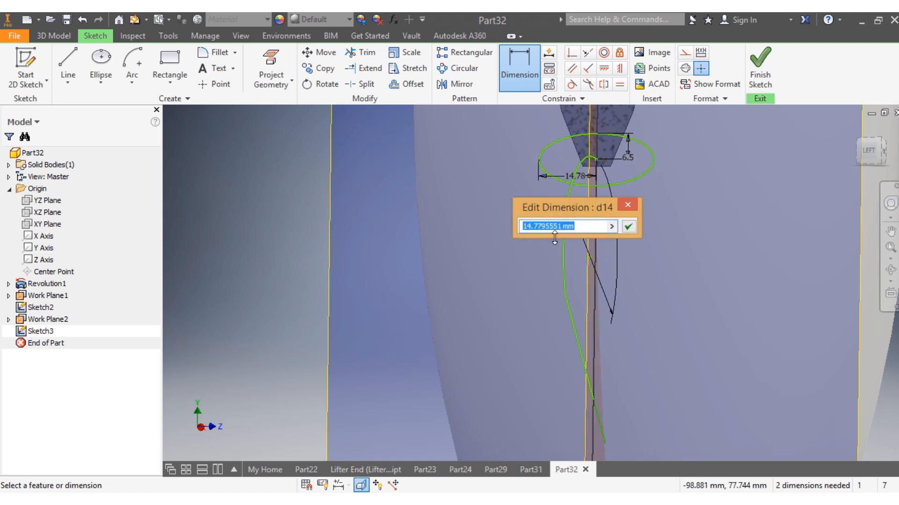
{"action": "type", "text": "8"}
{"action": "left_click", "coordinate": [629, 227]}
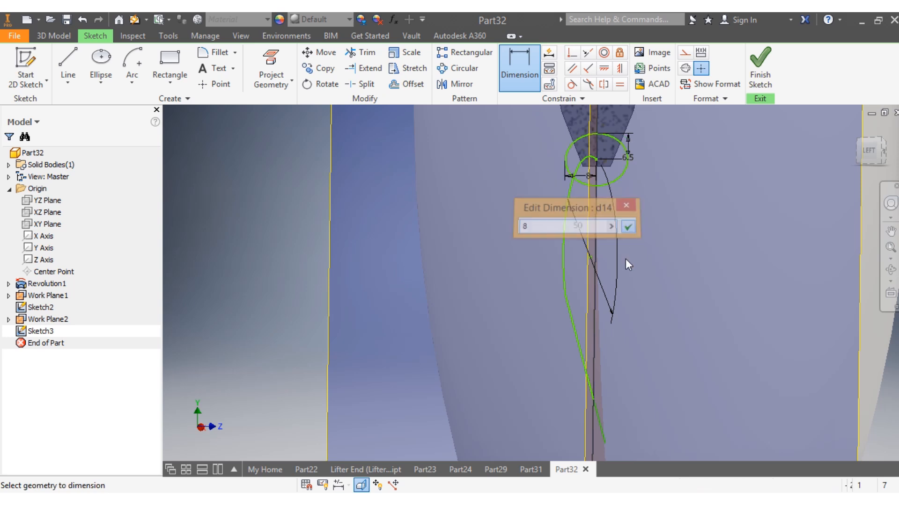
{"action": "scroll", "coordinate": [626, 263], "scroll_direction": "down", "scroll_amount": 4}
{"action": "scroll", "coordinate": [628, 301], "scroll_direction": "up", "scroll_amount": 3}
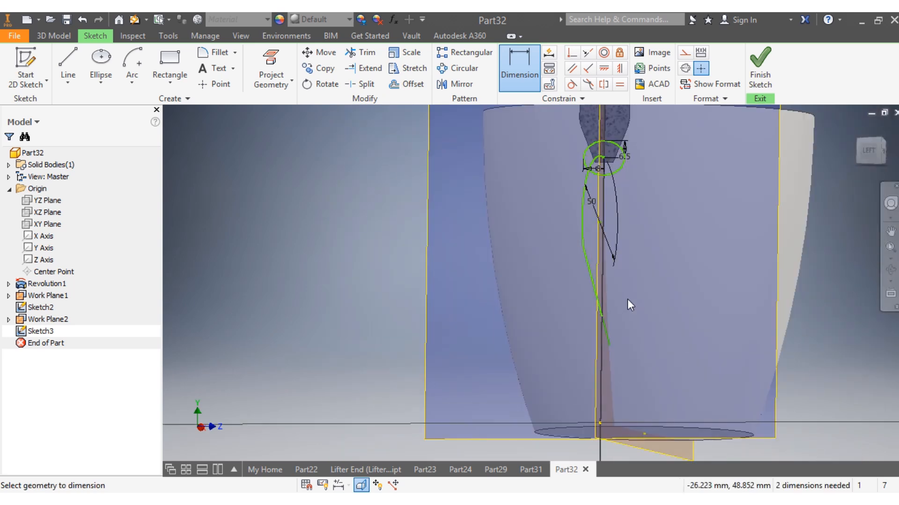
- Finish the ellipse sketch and sweep the ellipse along the arc-and-line handle path as a joined solid, with path orientation and zero taper and twist
{"action": "left_click", "coordinate": [761, 80]}
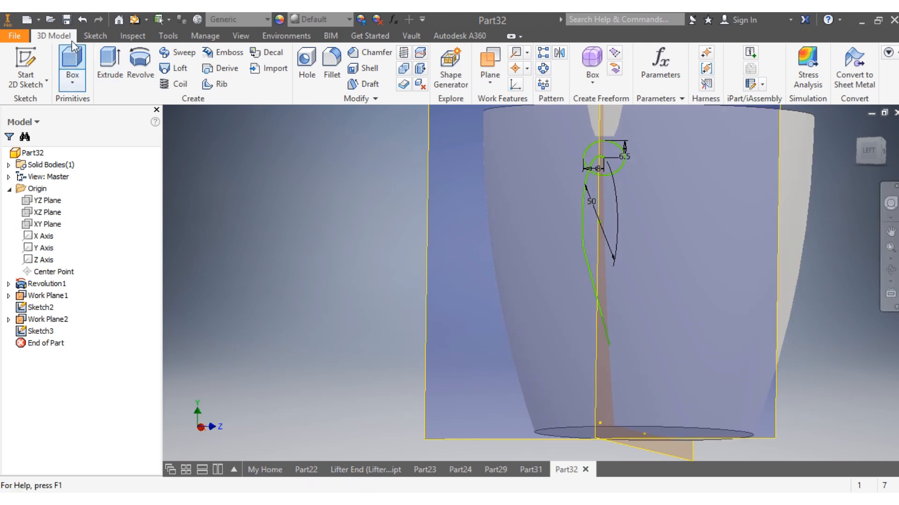
{"action": "left_click", "coordinate": [178, 52]}
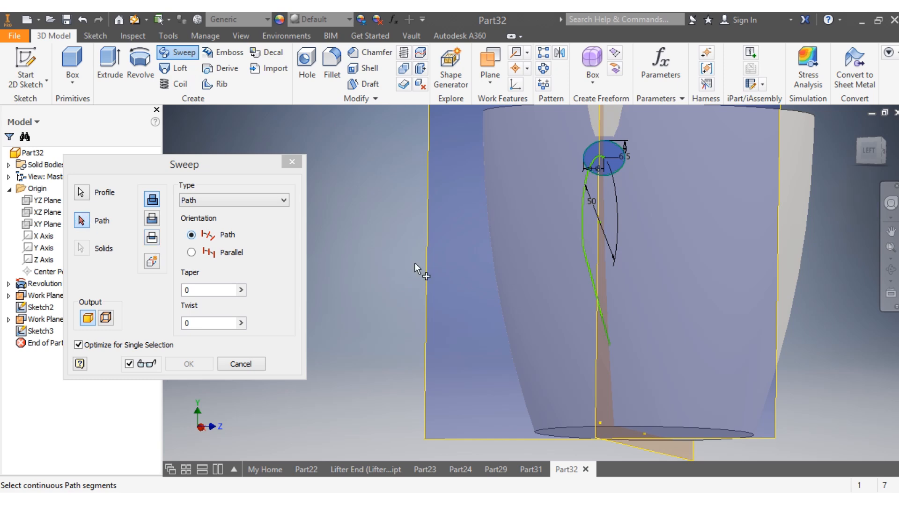
{"action": "left_click", "coordinate": [583, 260]}
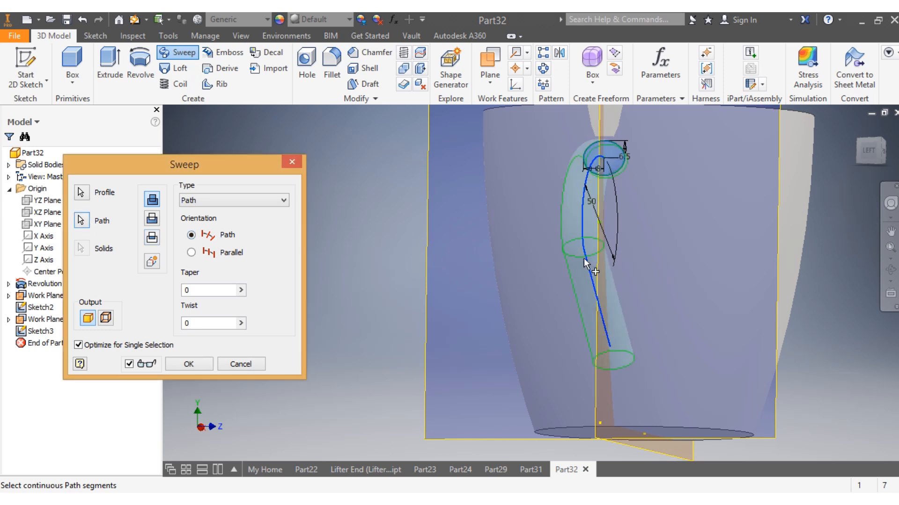
{"action": "left_click", "coordinate": [189, 365]}
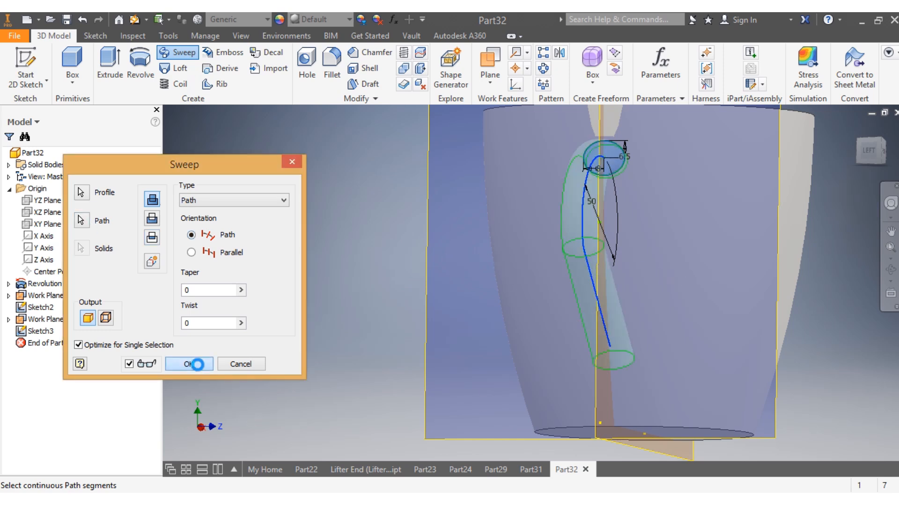
- Hide both work planes, the offset one and the one used for the handle path
{"action": "scroll", "coordinate": [612, 380], "scroll_direction": "down", "scroll_amount": 5}
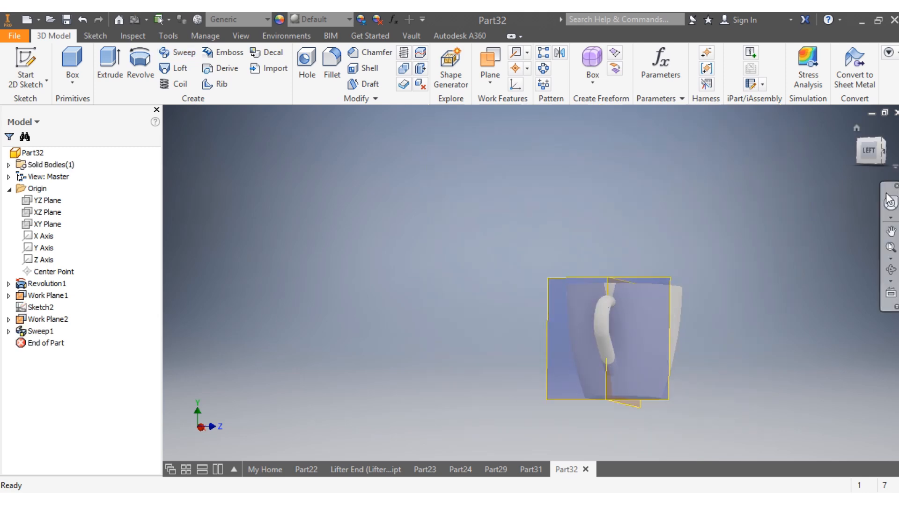
{"action": "left_click", "coordinate": [864, 162]}
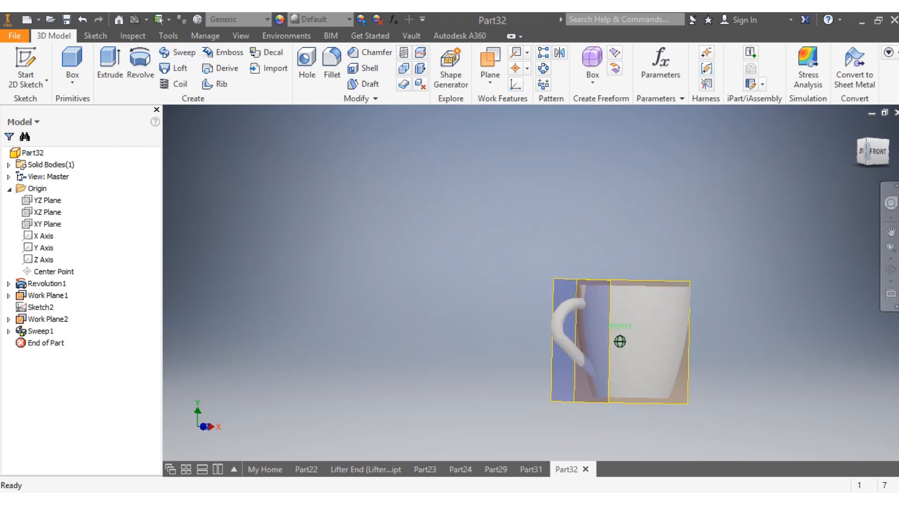
{"action": "right_click", "coordinate": [35, 322]}
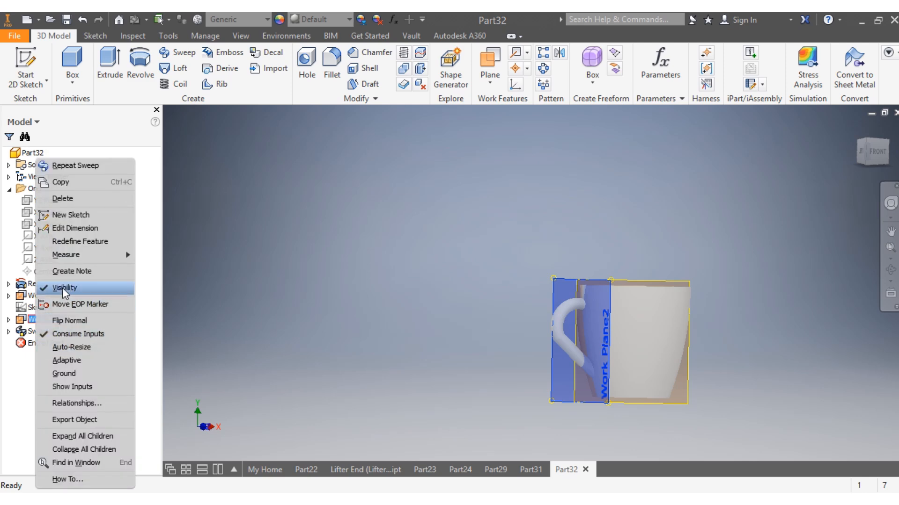
{"action": "left_click", "coordinate": [63, 288]}
{"action": "right_click", "coordinate": [49, 296]}
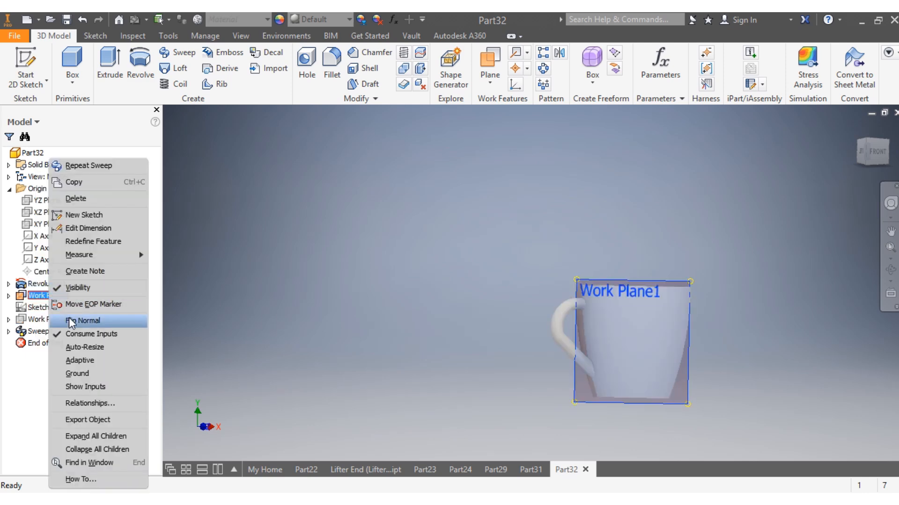
{"action": "left_click", "coordinate": [71, 287]}
- Set the cup's material to Silicon Nitride from the Inventor Material Library
{"action": "scroll", "coordinate": [732, 409], "scroll_direction": "down", "scroll_amount": 3}
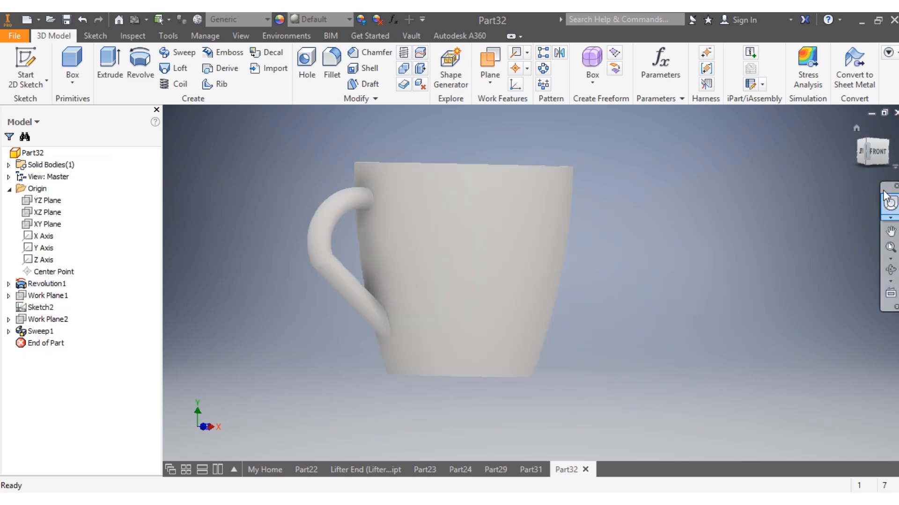
{"action": "left_click", "coordinate": [874, 155]}
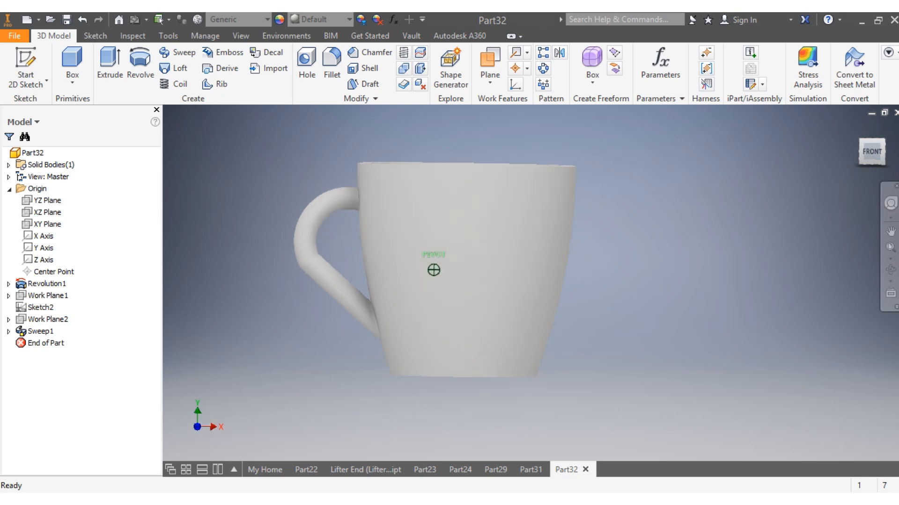
{"action": "scroll", "coordinate": [411, 313], "scroll_direction": "up", "scroll_amount": 3}
{"action": "scroll", "coordinate": [349, 307], "scroll_direction": "down", "scroll_amount": 4}
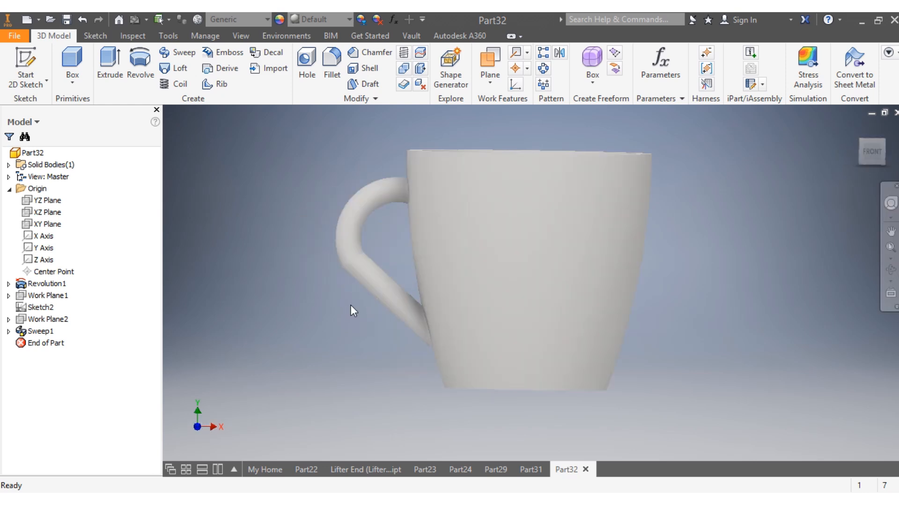
{"action": "left_click", "coordinate": [265, 19]}
{"action": "scroll", "coordinate": [257, 201], "scroll_direction": "up", "scroll_amount": 3}
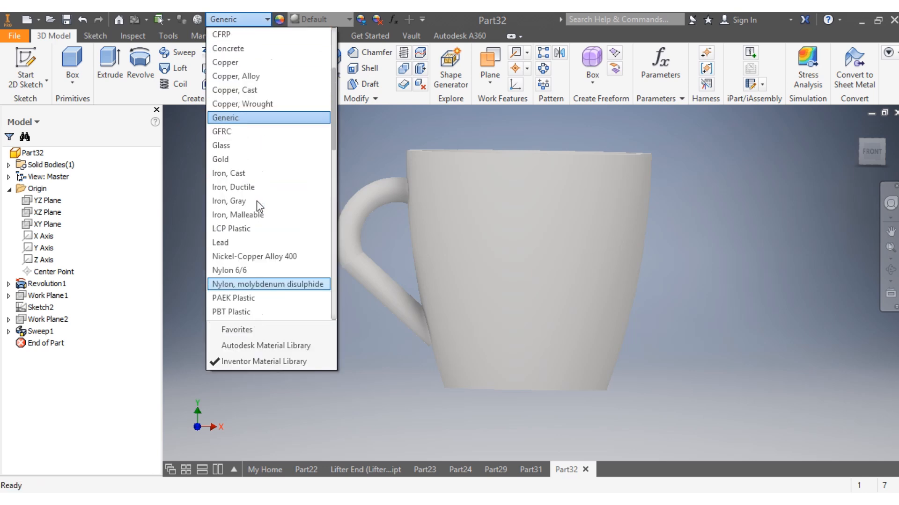
{"action": "scroll", "coordinate": [257, 201], "scroll_direction": "up", "scroll_amount": 1}
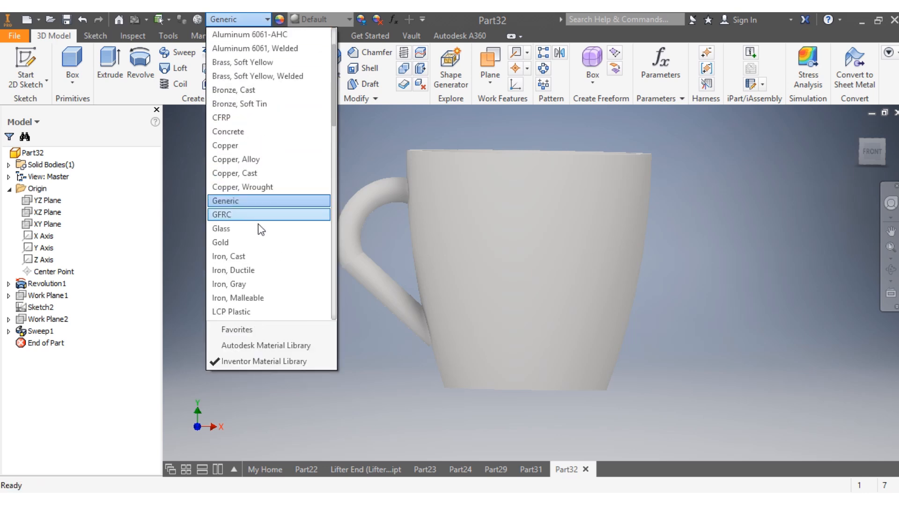
{"action": "scroll", "coordinate": [257, 226], "scroll_direction": "down", "scroll_amount": 2}
{"action": "scroll", "coordinate": [257, 227], "scroll_direction": "down", "scroll_amount": 8}
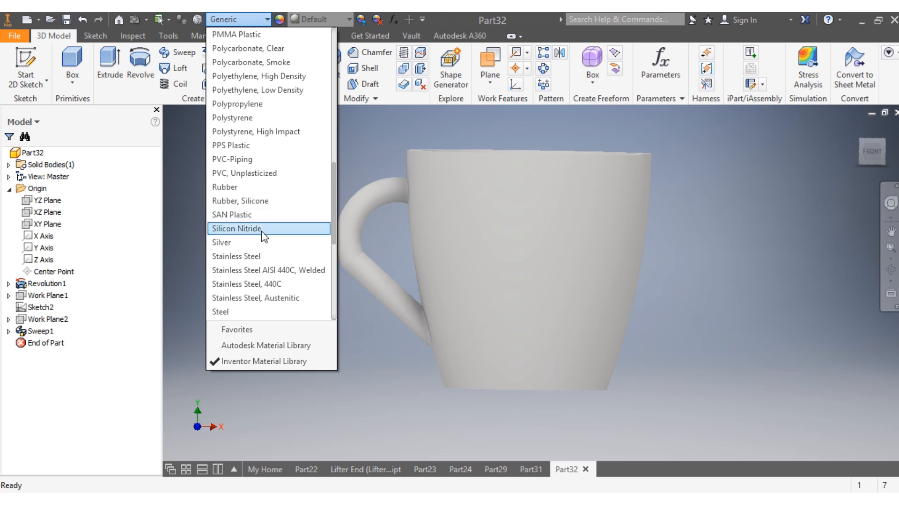
{"action": "left_click", "coordinate": [262, 231]}
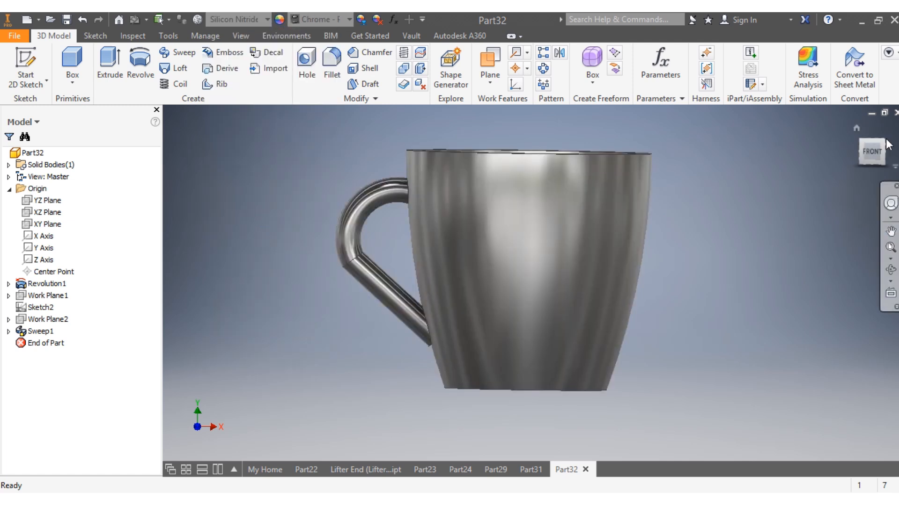
- Fillet the outer edge of the cup's rim with a 4 mm radius
{"action": "mouse_move", "coordinate": [875, 156]}
{"action": "left_mouse_down"}
{"action": "mouse_move", "coordinate": [867, 196]}
{"action": "mouse_move", "coordinate": [860, 38]}
{"action": "mouse_move", "coordinate": [803, 464]}
{"action": "left_mouse_up"}
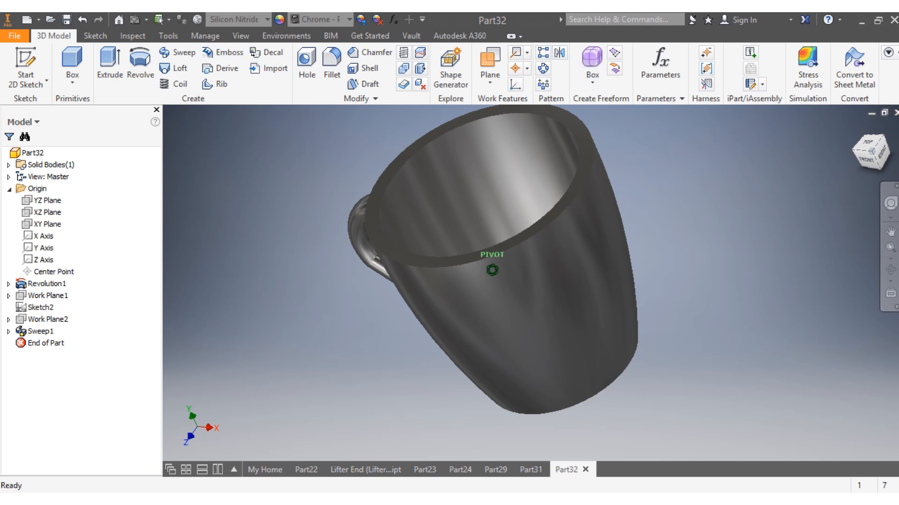
{"action": "key", "text": "F6"}
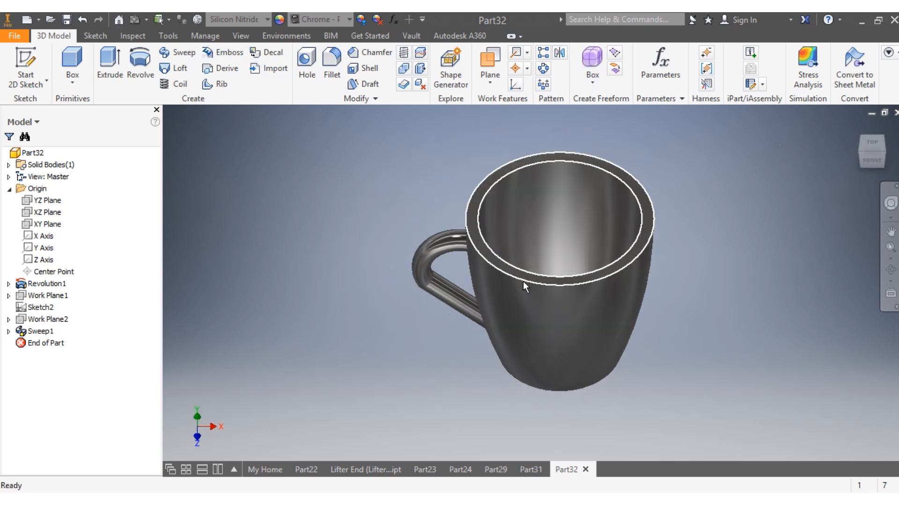
{"action": "scroll", "coordinate": [524, 283], "scroll_direction": "up", "scroll_amount": 4}
{"action": "left_click", "coordinate": [547, 283]}
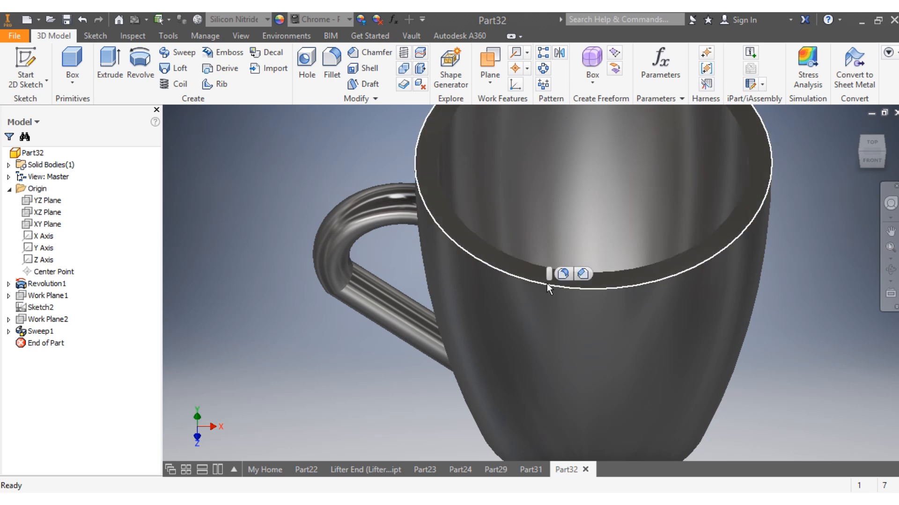
{"action": "key", "text": "f"}
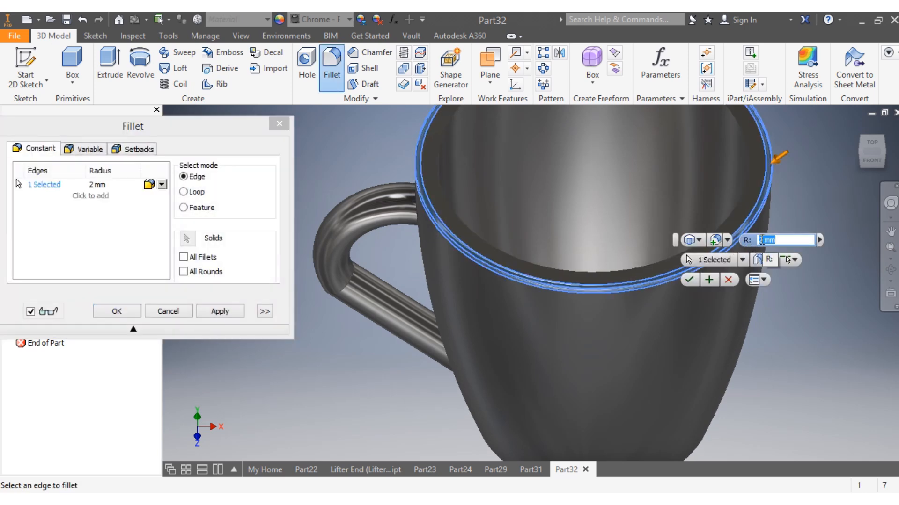
{"action": "key", "text": "BackSpace"}
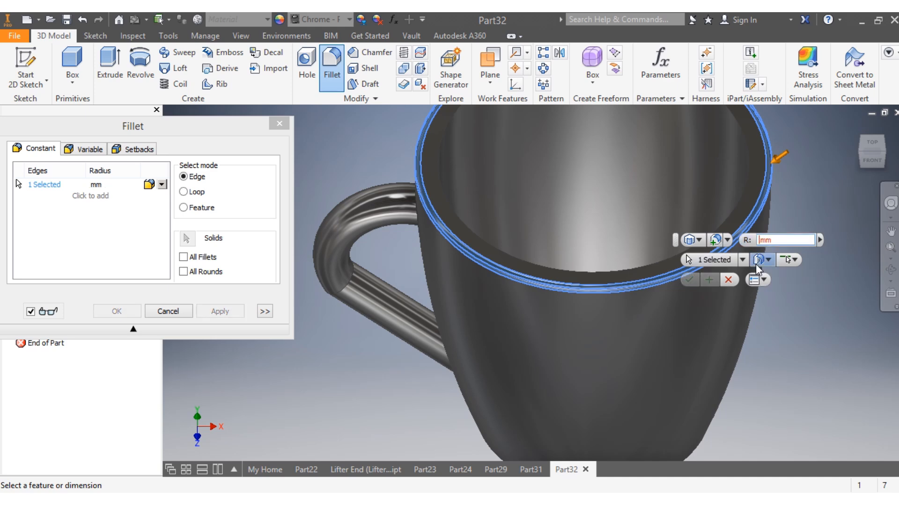
{"action": "type", "text": "4"}
{"action": "left_click", "coordinate": [689, 281]}
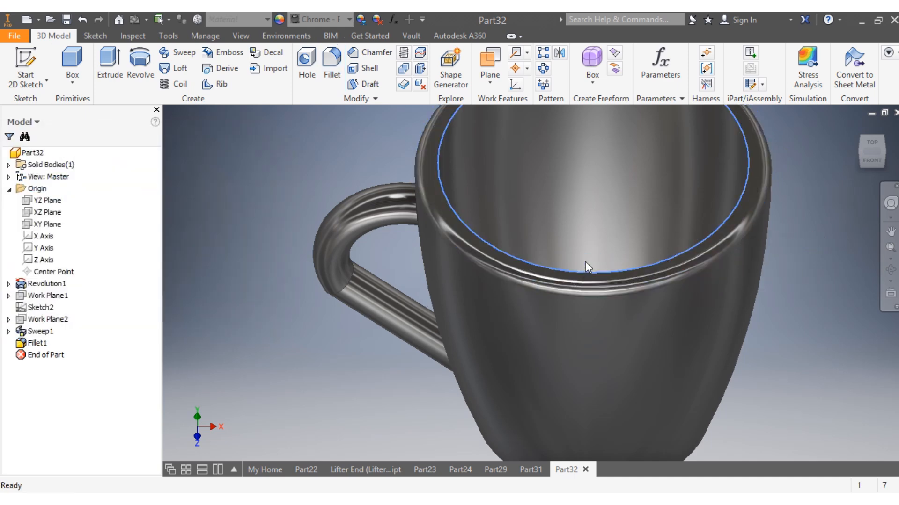
- Fillet the inner edge of the cup's rim with a 4 mm radius
{"action": "key", "text": "f"}
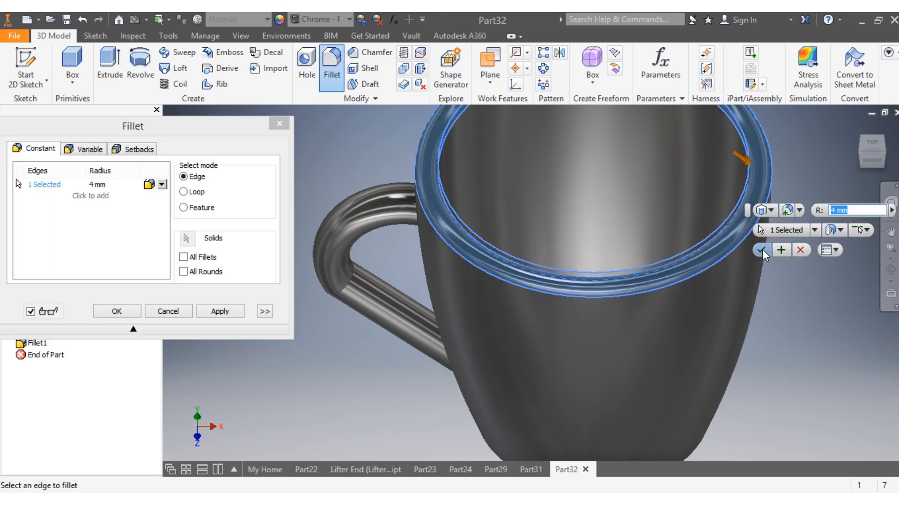
{"action": "key", "text": "Return"}
{"action": "scroll", "coordinate": [751, 260], "scroll_direction": "down", "scroll_amount": 5}
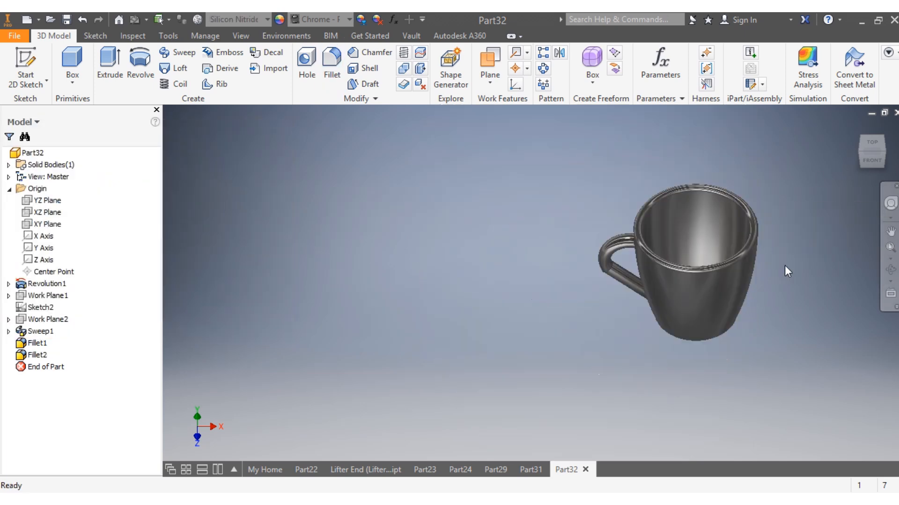
- Change the cup's material to Phenolic Resin
{"action": "mouse_move", "coordinate": [869, 162]}
{"action": "left_mouse_down"}
{"action": "mouse_move", "coordinate": [849, 197]}
{"action": "mouse_move", "coordinate": [847, 121]}
{"action": "mouse_move", "coordinate": [838, 129]}
{"action": "mouse_move", "coordinate": [866, 167]}
{"action": "mouse_move", "coordinate": [864, 133]}
{"action": "mouse_move", "coordinate": [864, 175]}
{"action": "left_mouse_up"}
{"action": "scroll", "coordinate": [781, 231], "scroll_direction": "up", "scroll_amount": 3}
{"action": "scroll", "coordinate": [781, 232], "scroll_direction": "down", "scroll_amount": 3}
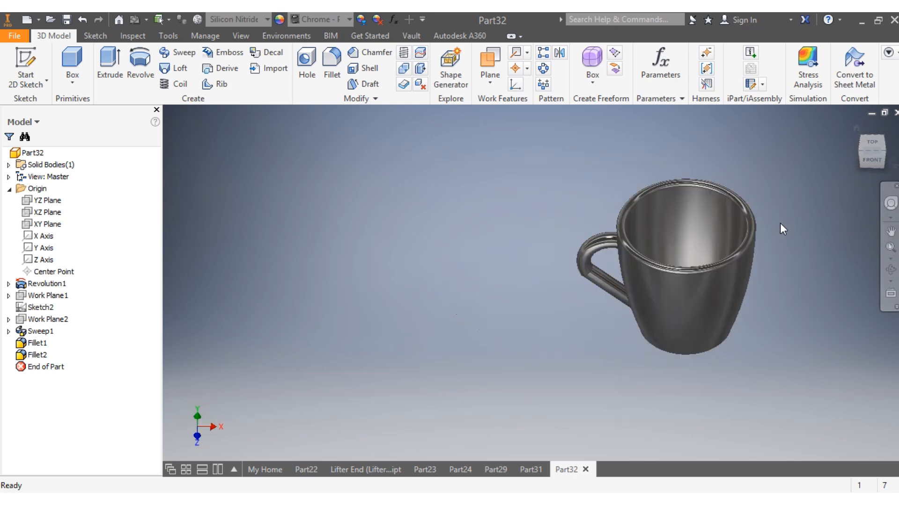
{"action": "scroll", "coordinate": [779, 222], "scroll_direction": "up", "scroll_amount": 3}
{"action": "left_click", "coordinate": [265, 18]}
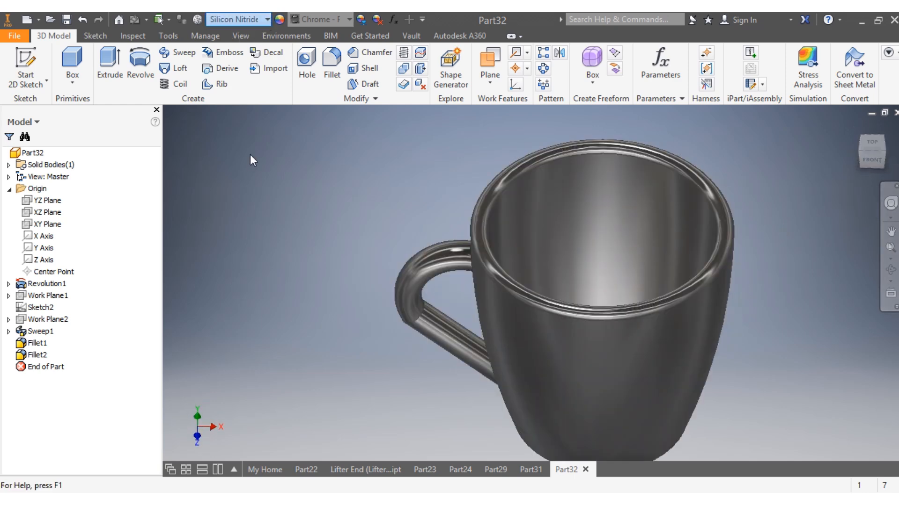
{"action": "scroll", "coordinate": [250, 159], "scroll_direction": "up", "scroll_amount": 1}
{"action": "scroll", "coordinate": [251, 162], "scroll_direction": "up", "scroll_amount": 6}
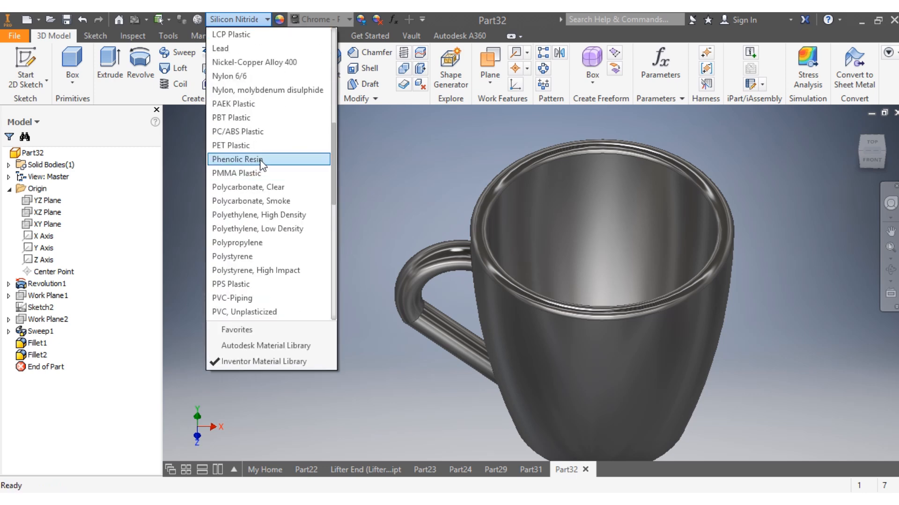
{"action": "left_click", "coordinate": [260, 160]}
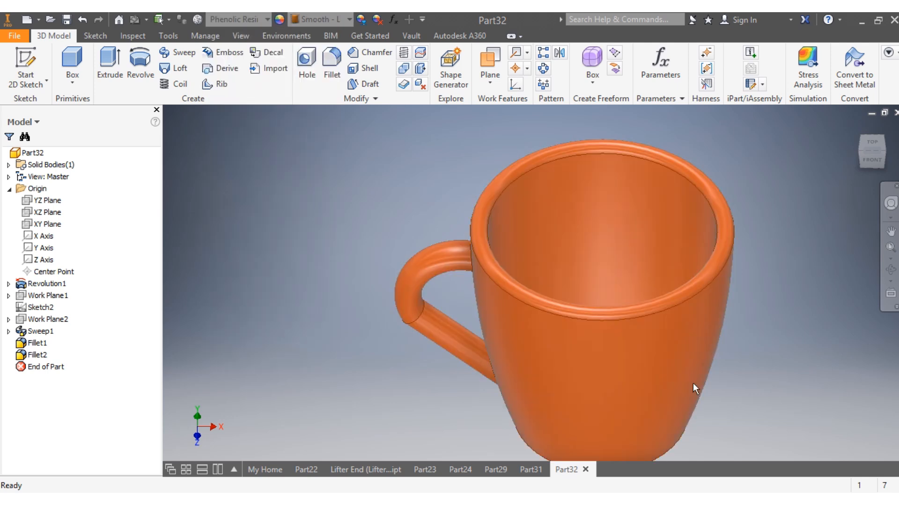
- Switch the cup's material back to Silicon Nitride
{"action": "scroll", "coordinate": [688, 374], "scroll_direction": "down", "scroll_amount": 2}
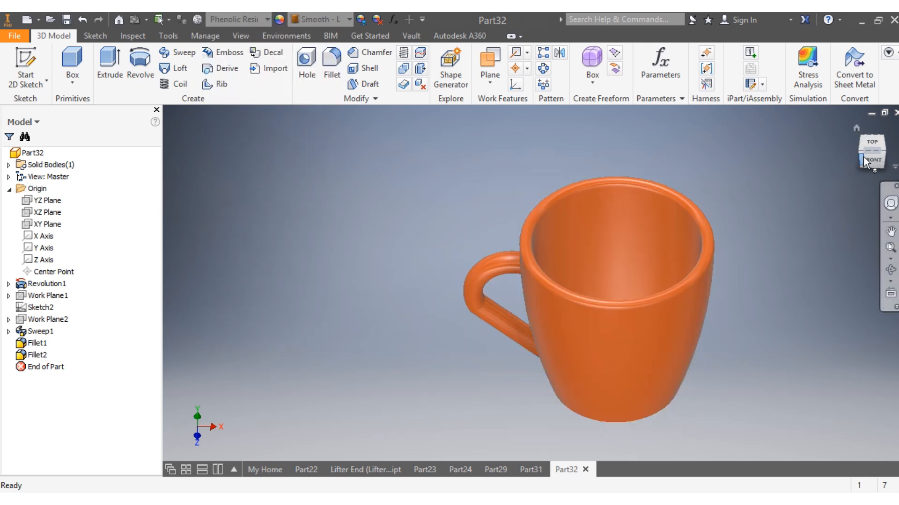
{"action": "mouse_move", "coordinate": [866, 158]}
{"action": "left_mouse_down"}
{"action": "mouse_move", "coordinate": [841, 154]}
{"action": "mouse_move", "coordinate": [776, 243]}
{"action": "mouse_move", "coordinate": [763, 206]}
{"action": "mouse_move", "coordinate": [781, 304]}
{"action": "mouse_move", "coordinate": [791, 215]}
{"action": "mouse_move", "coordinate": [768, 319]}
{"action": "mouse_move", "coordinate": [790, 216]}
{"action": "mouse_move", "coordinate": [777, 309]}
{"action": "mouse_move", "coordinate": [810, 286]}
{"action": "mouse_move", "coordinate": [796, 318]}
{"action": "mouse_move", "coordinate": [797, 301]}
{"action": "left_mouse_up"}
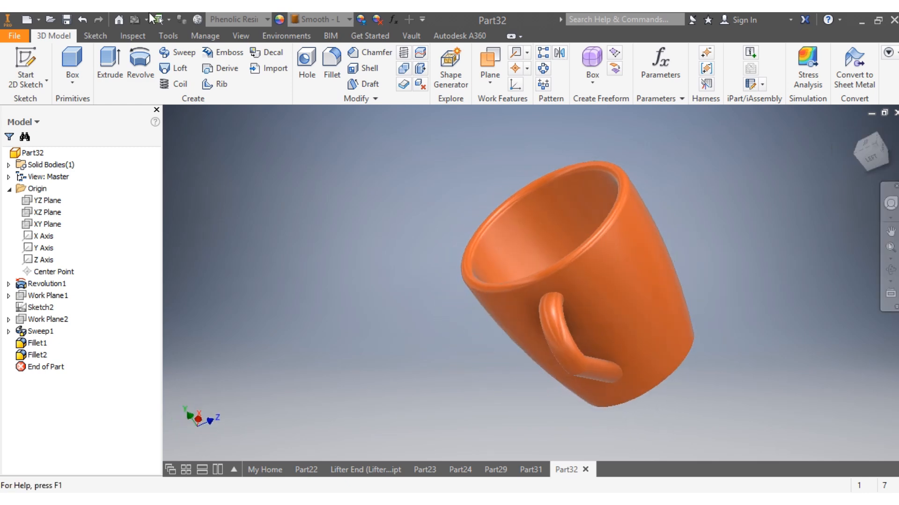
{"action": "left_click", "coordinate": [268, 21]}
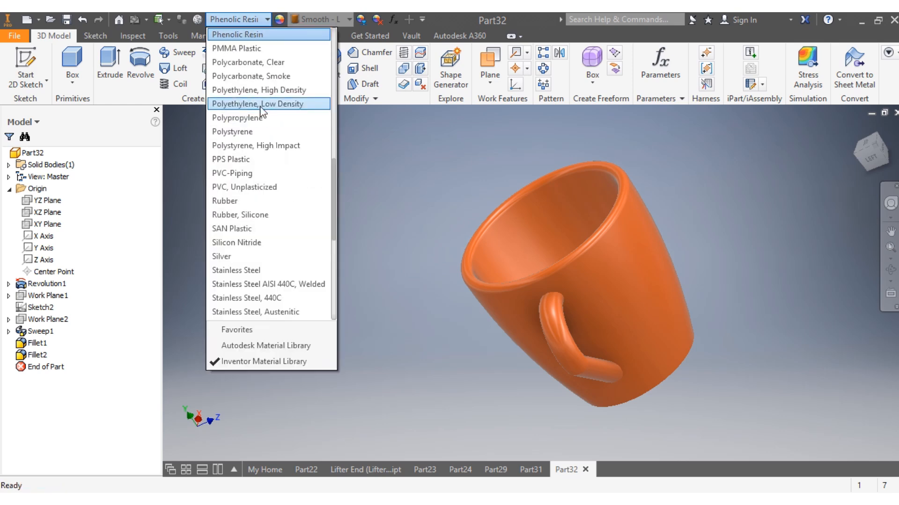
{"action": "left_click", "coordinate": [253, 247]}
{"action": "scroll", "coordinate": [746, 328], "scroll_direction": "up", "scroll_amount": 4}
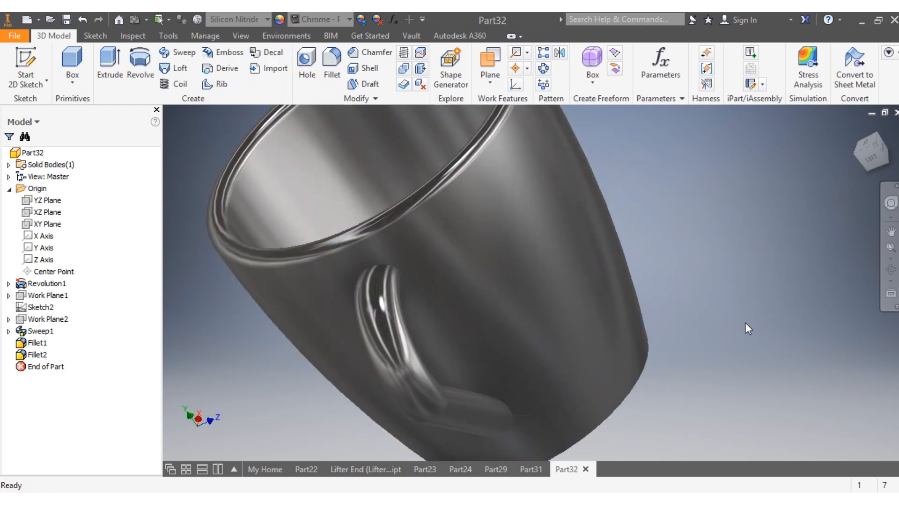